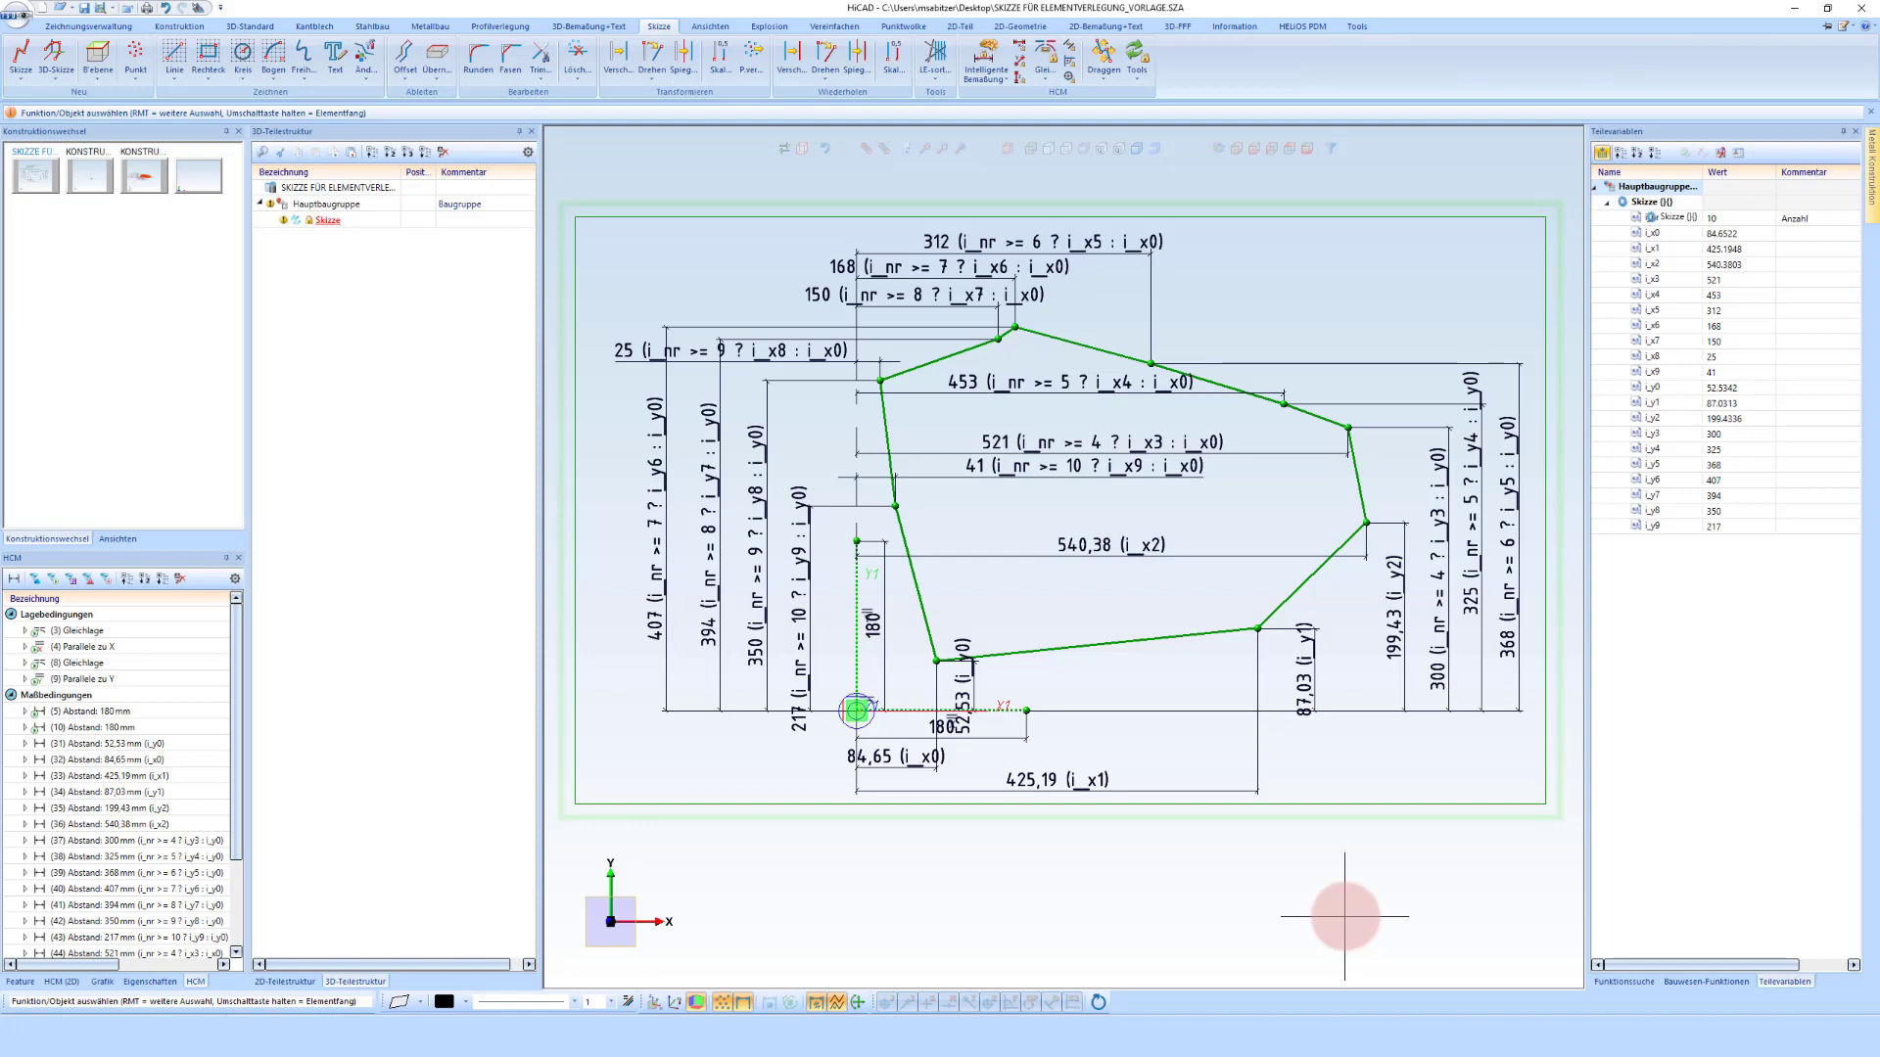
Draw a 550-wide test rectangle beside the sketch
scroll(896, 524, down, 3)
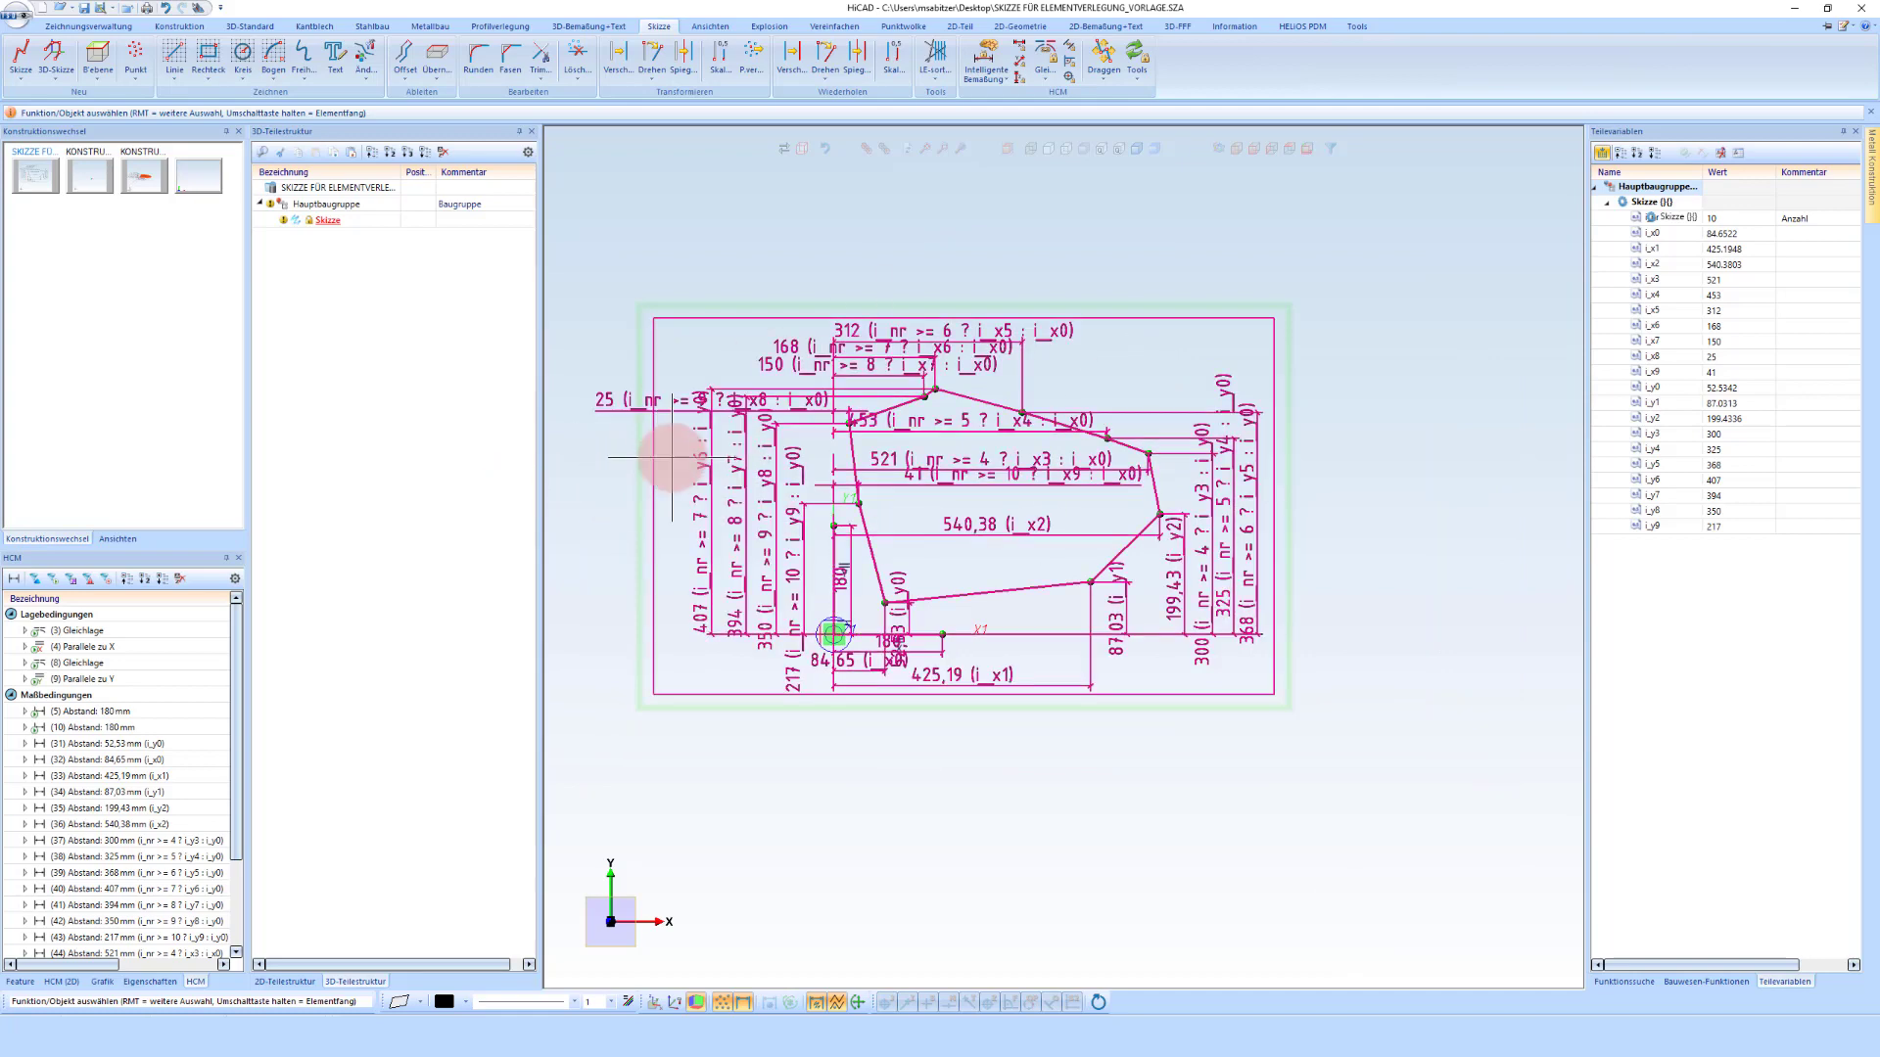
scroll(783, 501, up, 1)
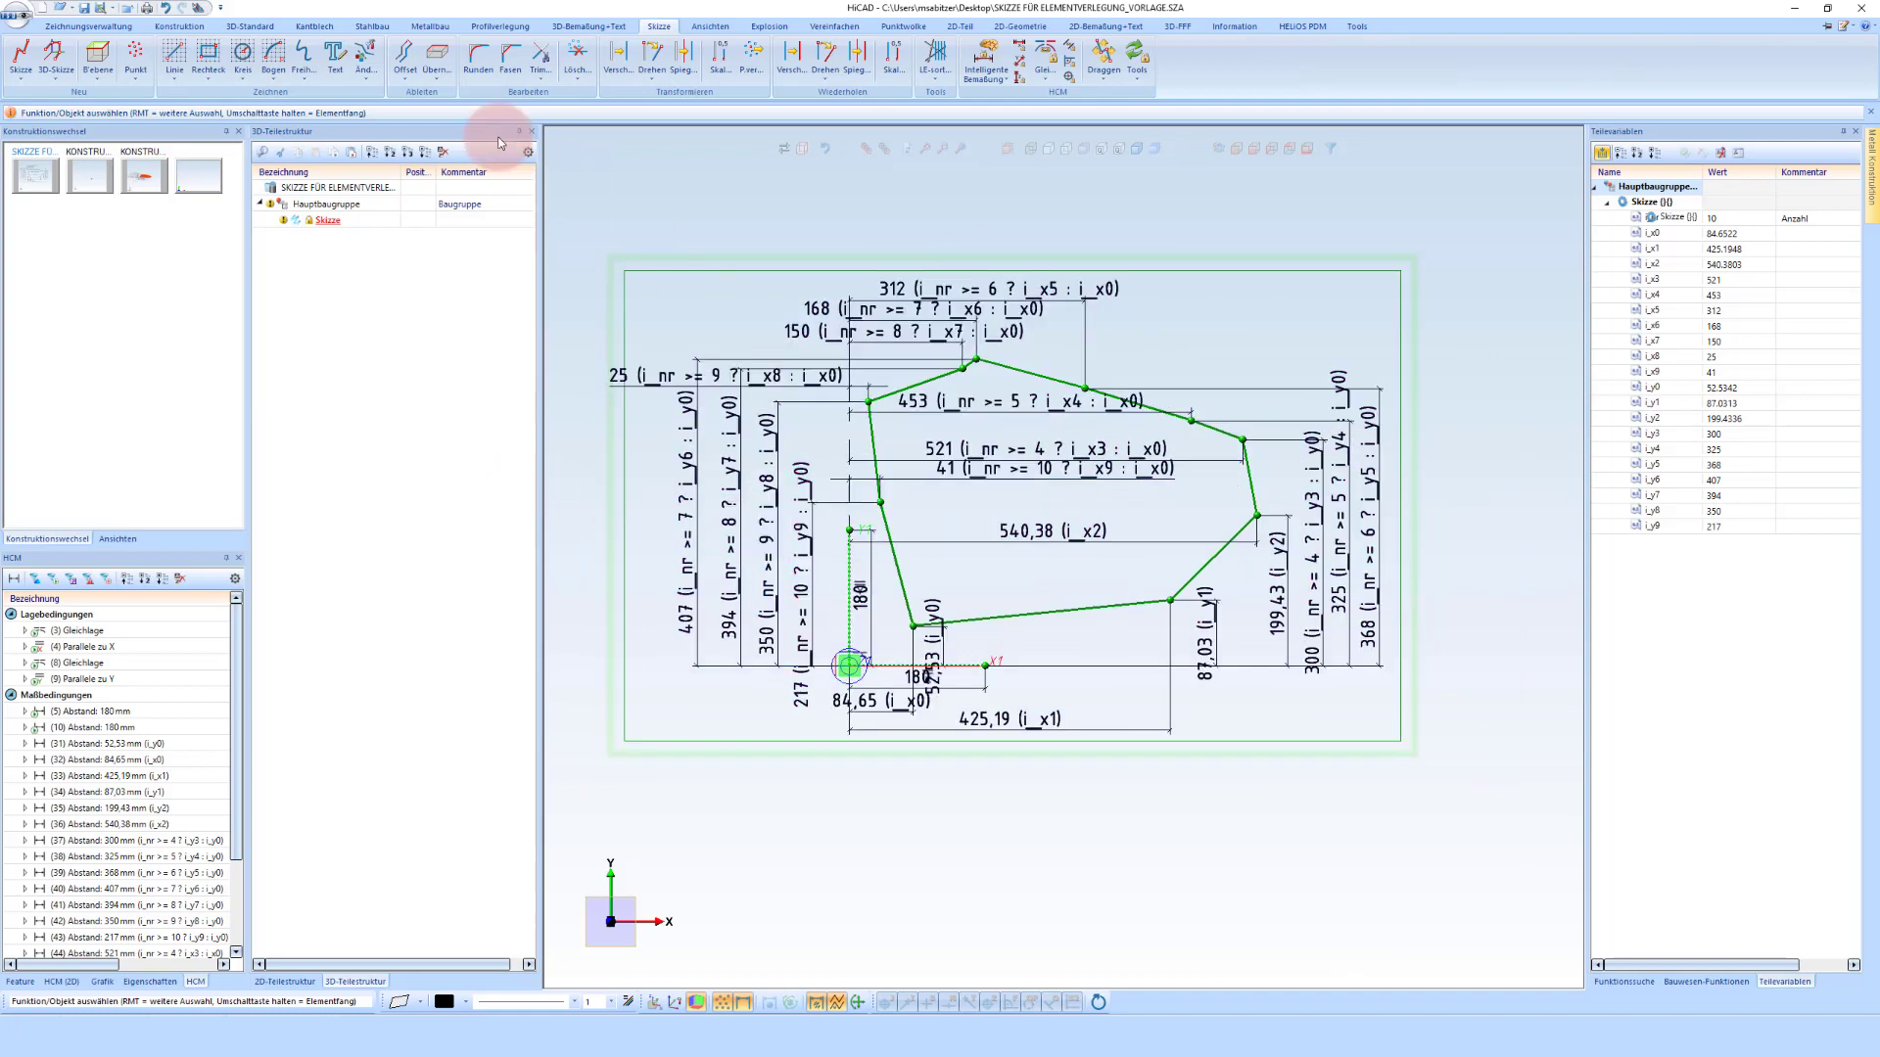
click(202, 61)
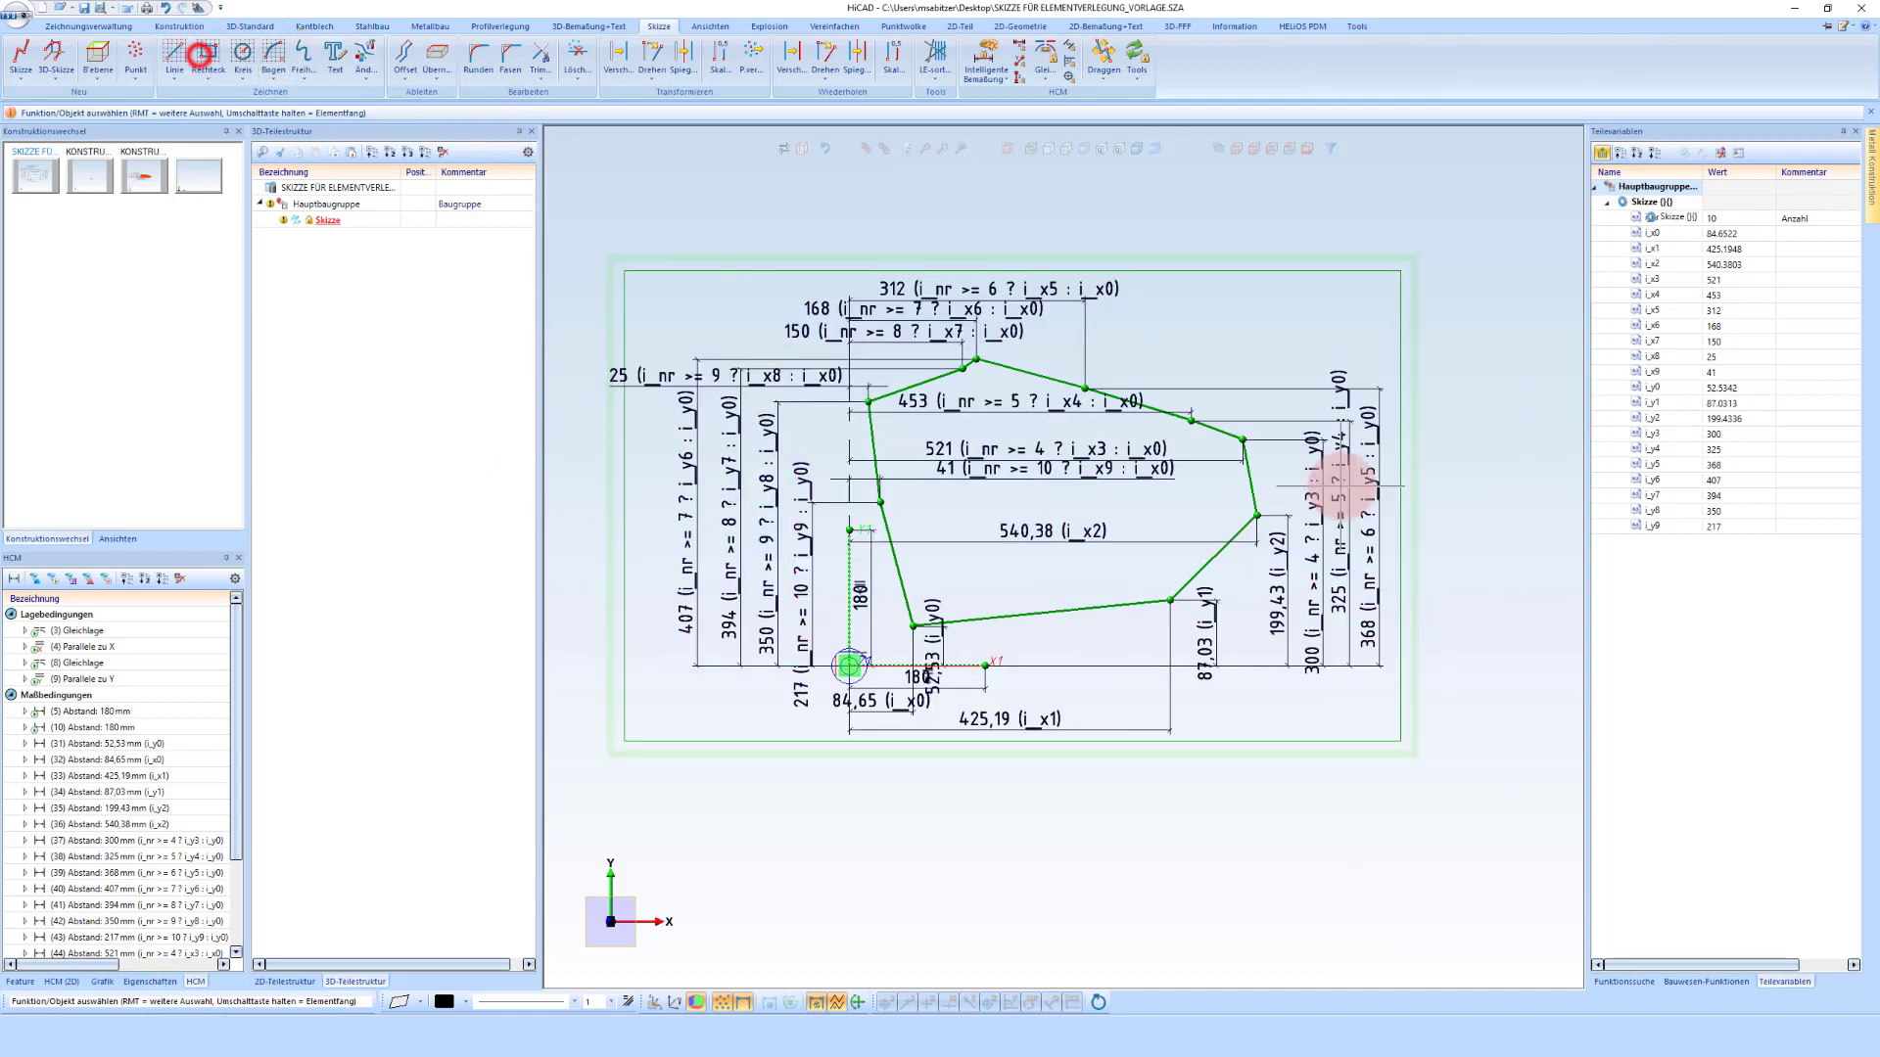
scroll(812, 587, down, 2)
click(1271, 606)
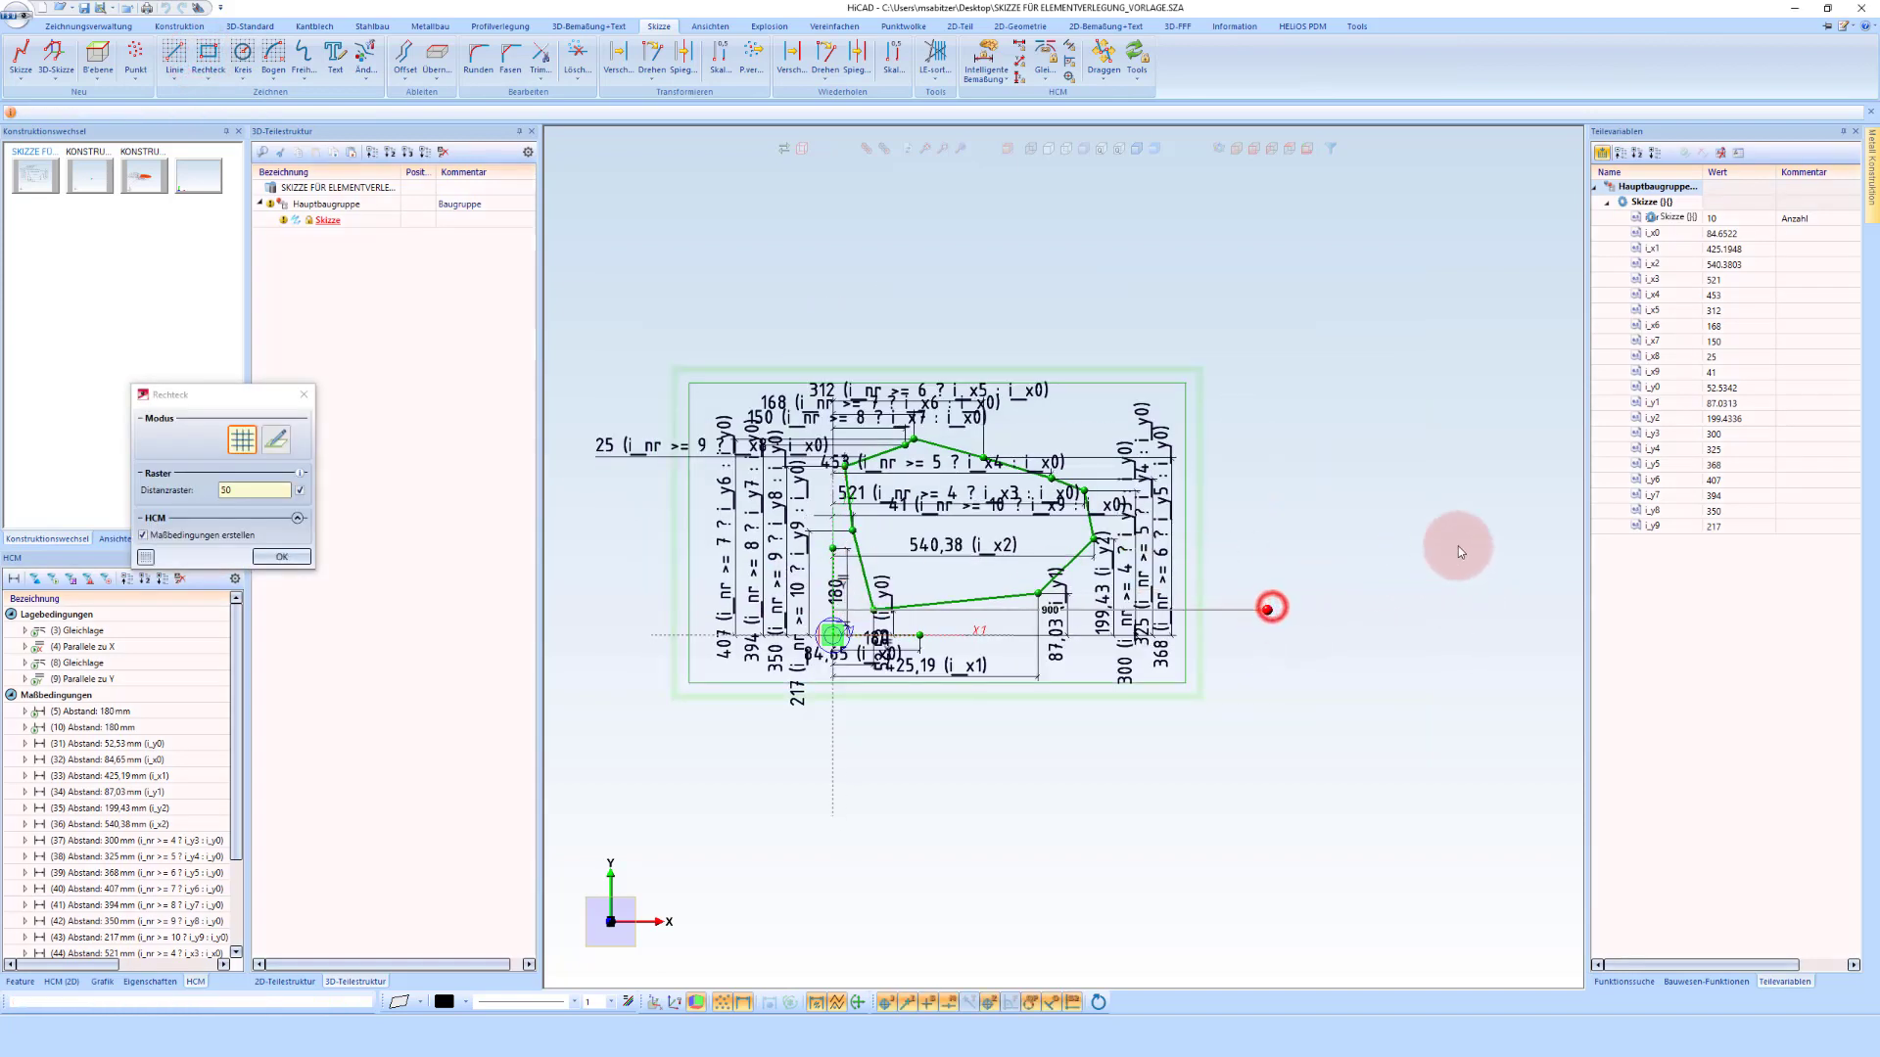
click(1518, 487)
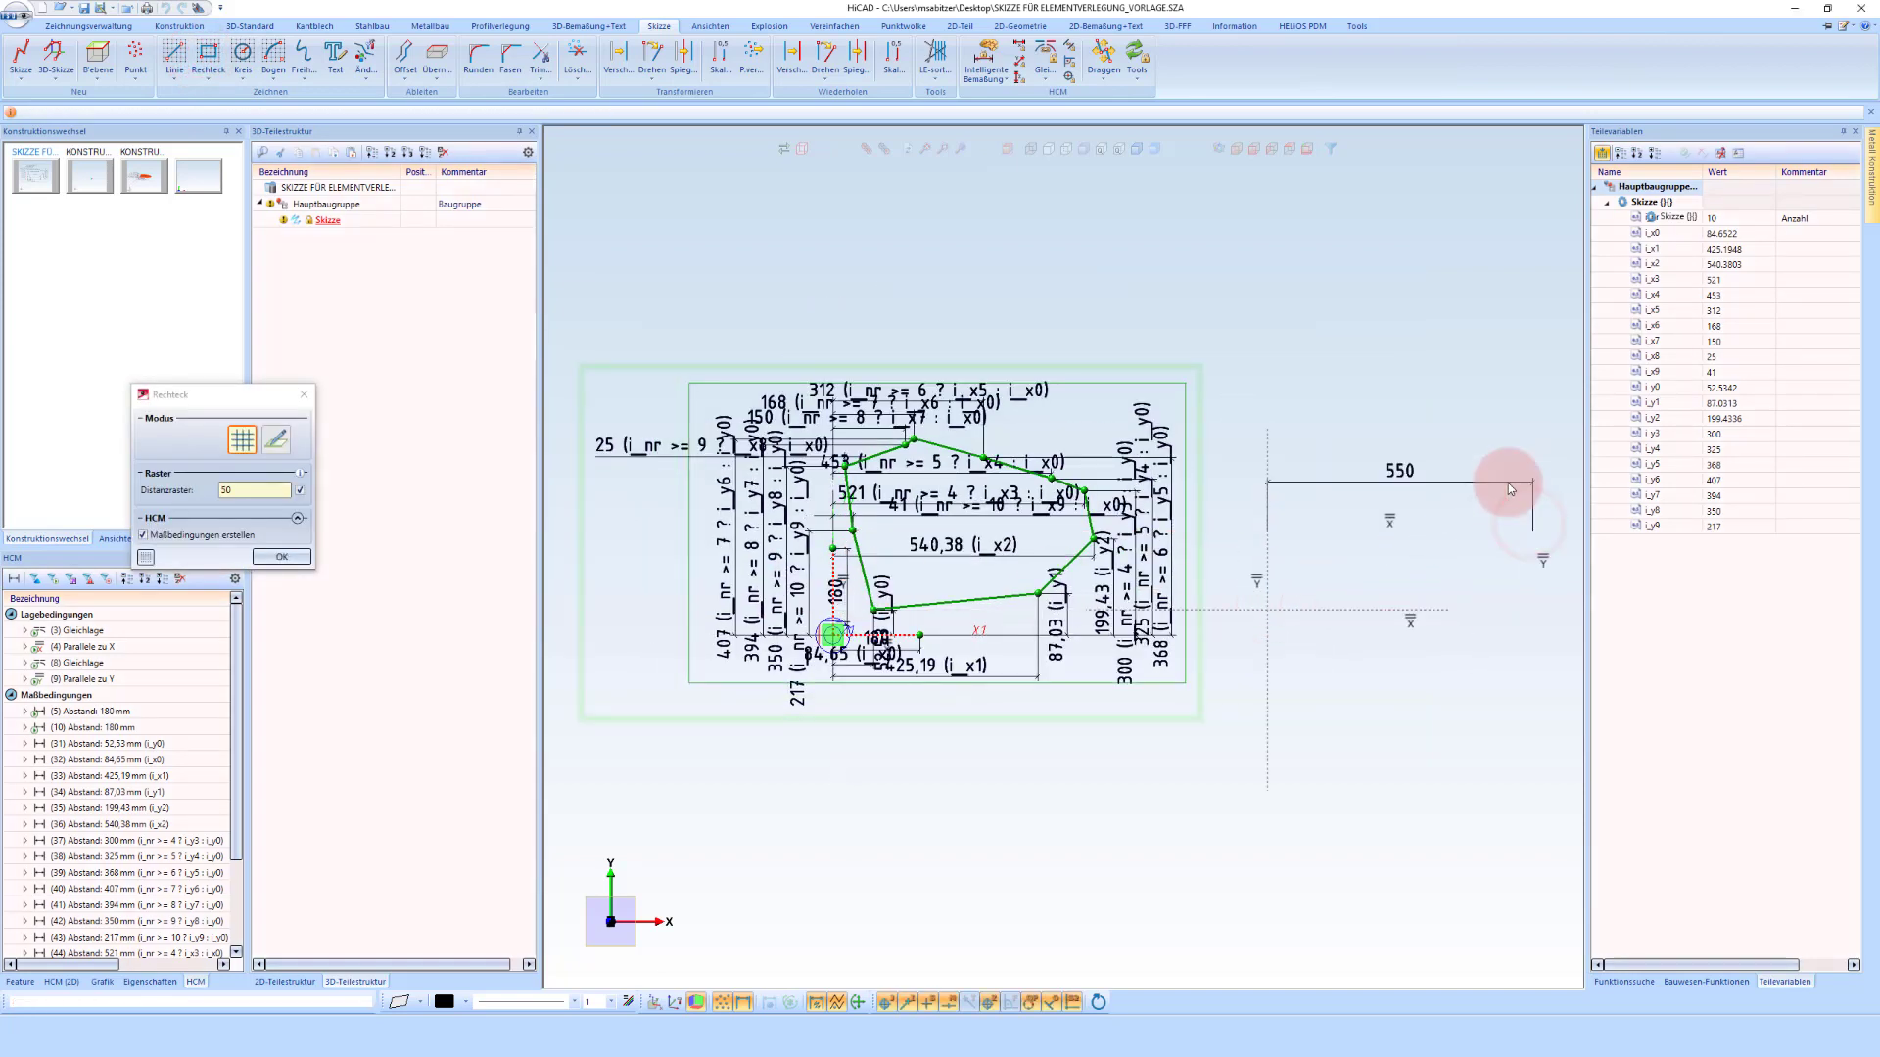
middle_click(1488, 431)
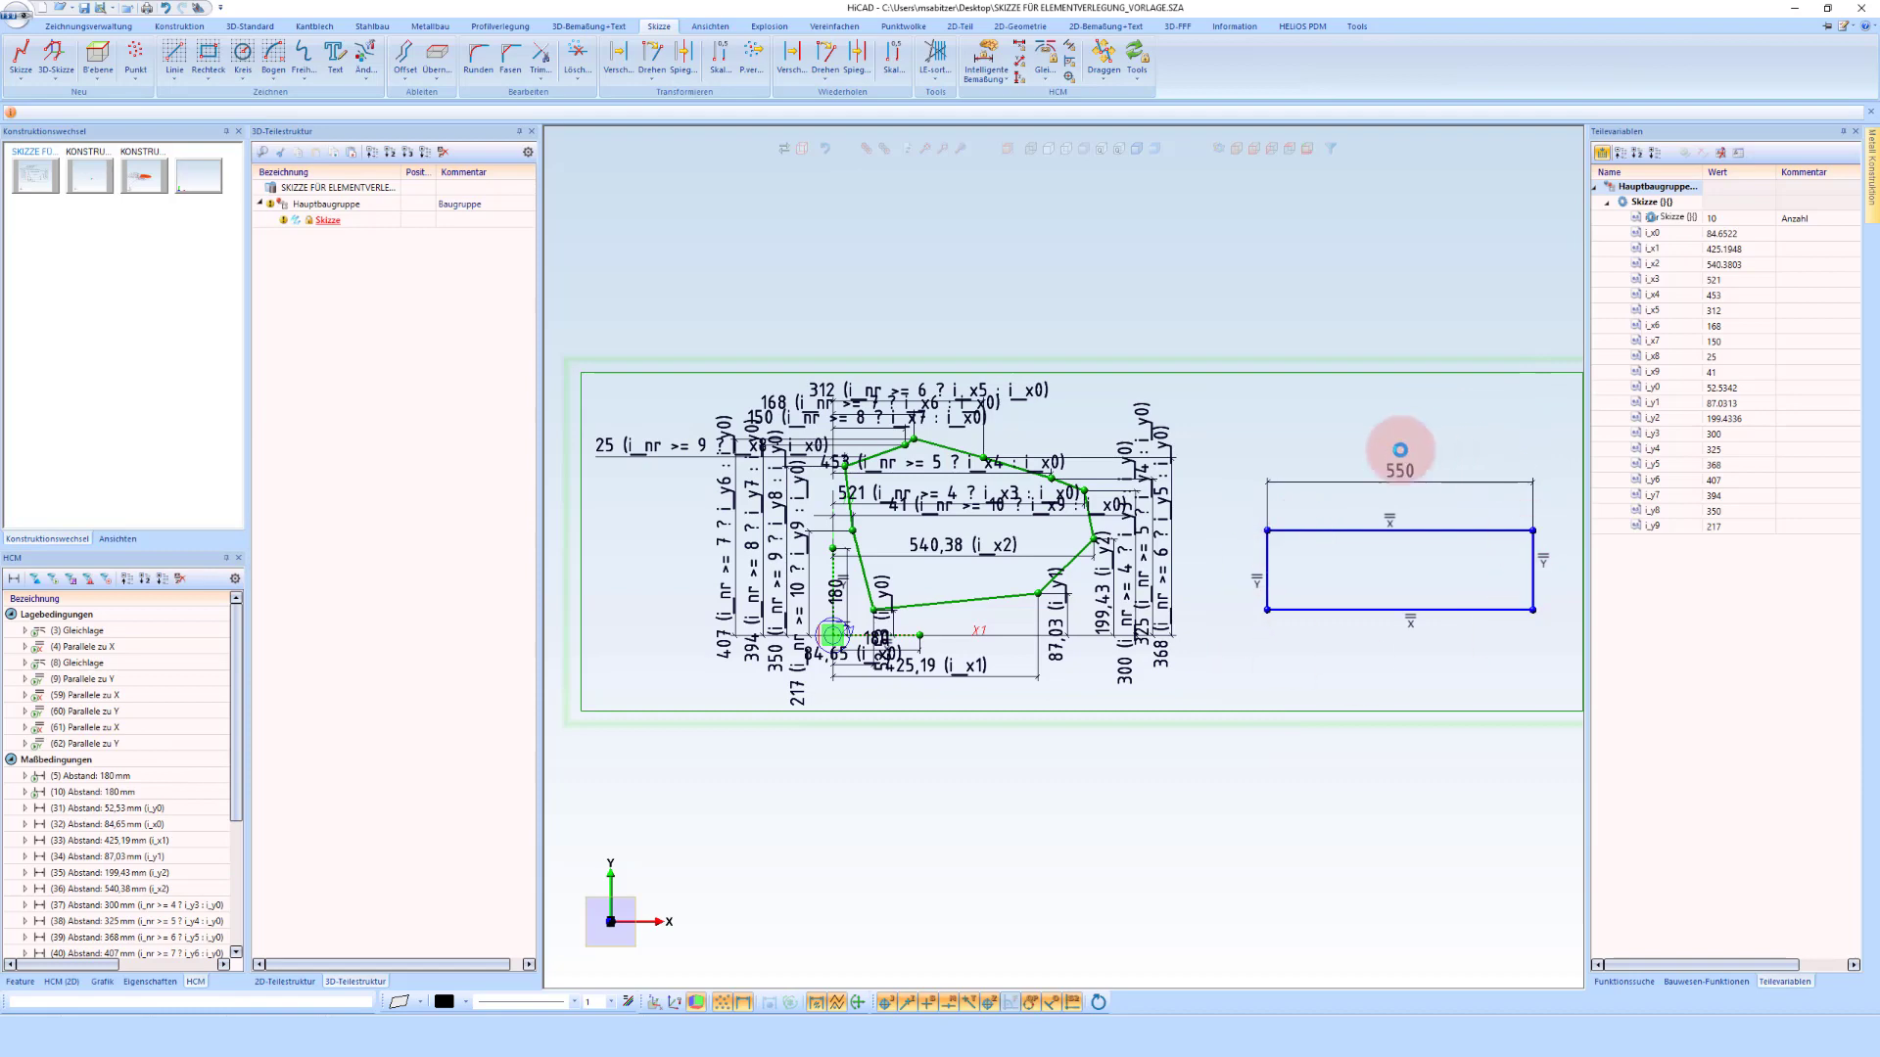
click(1411, 529)
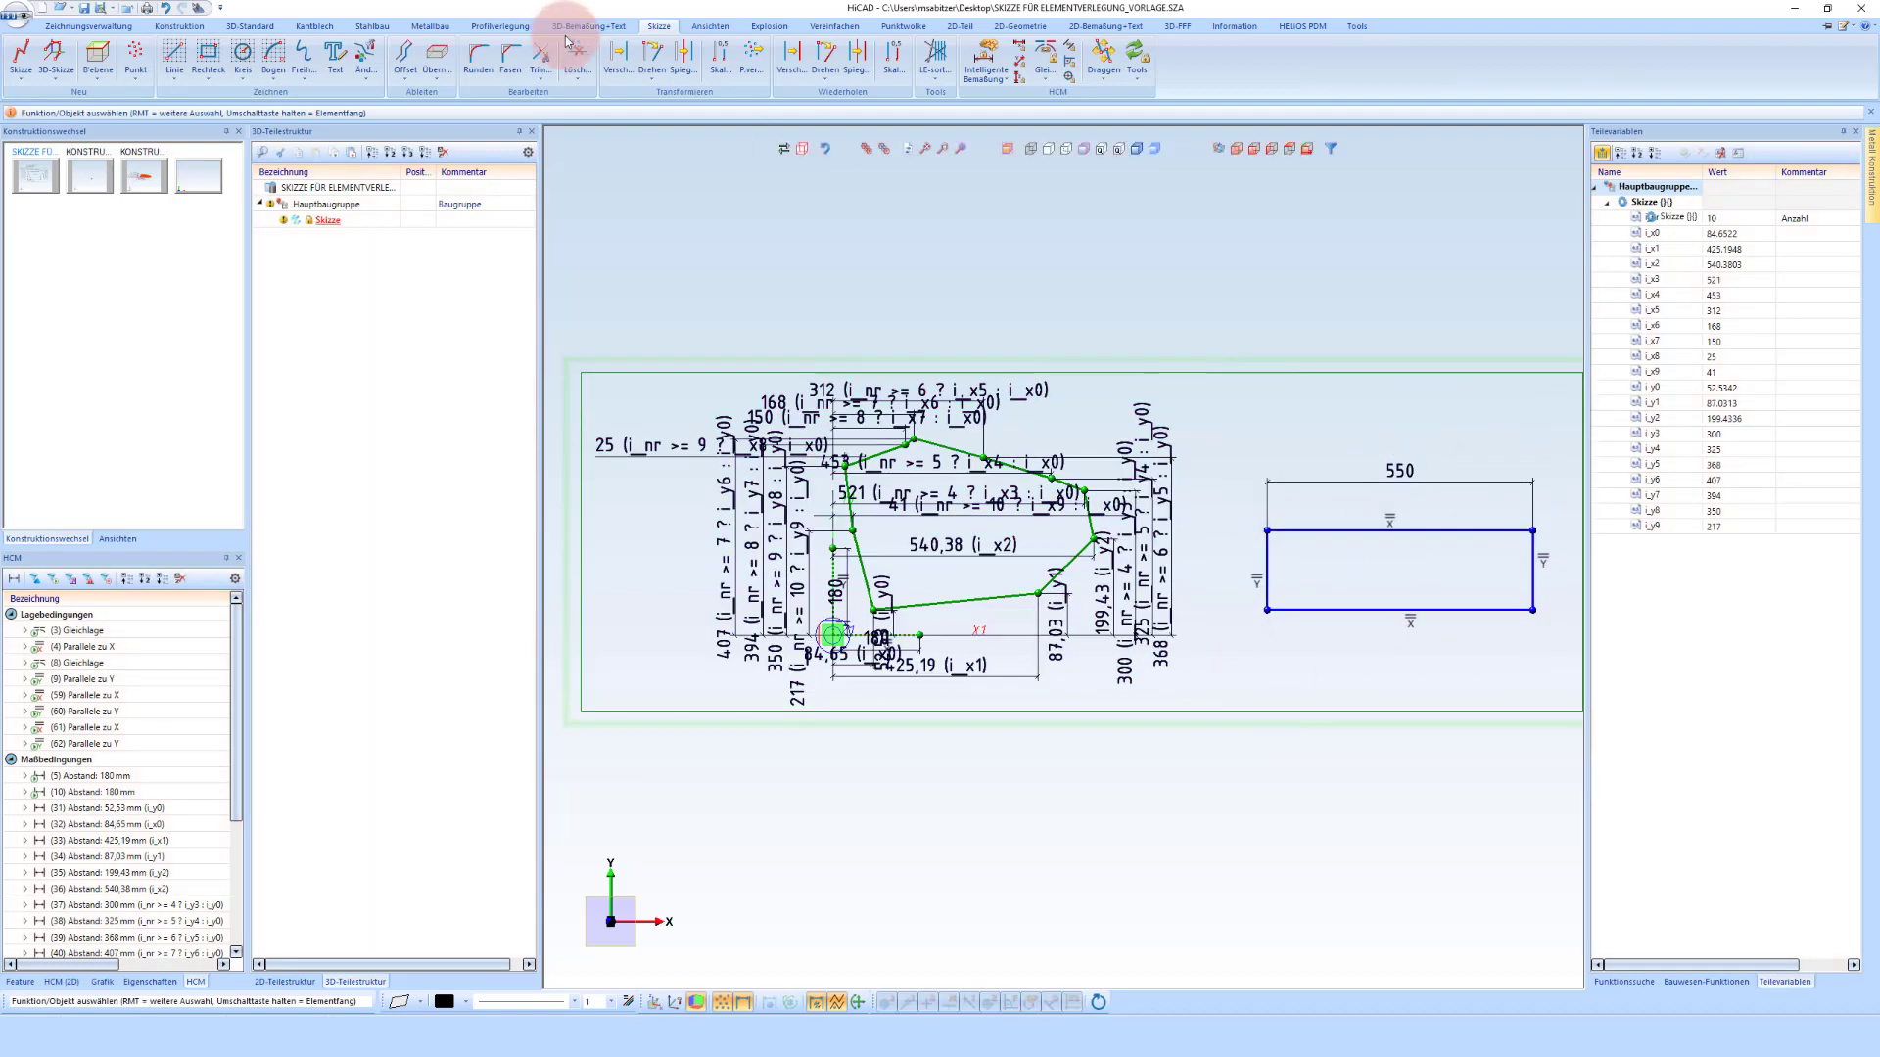
Delete the test rectangle by picking its connected edges together
click(593, 54)
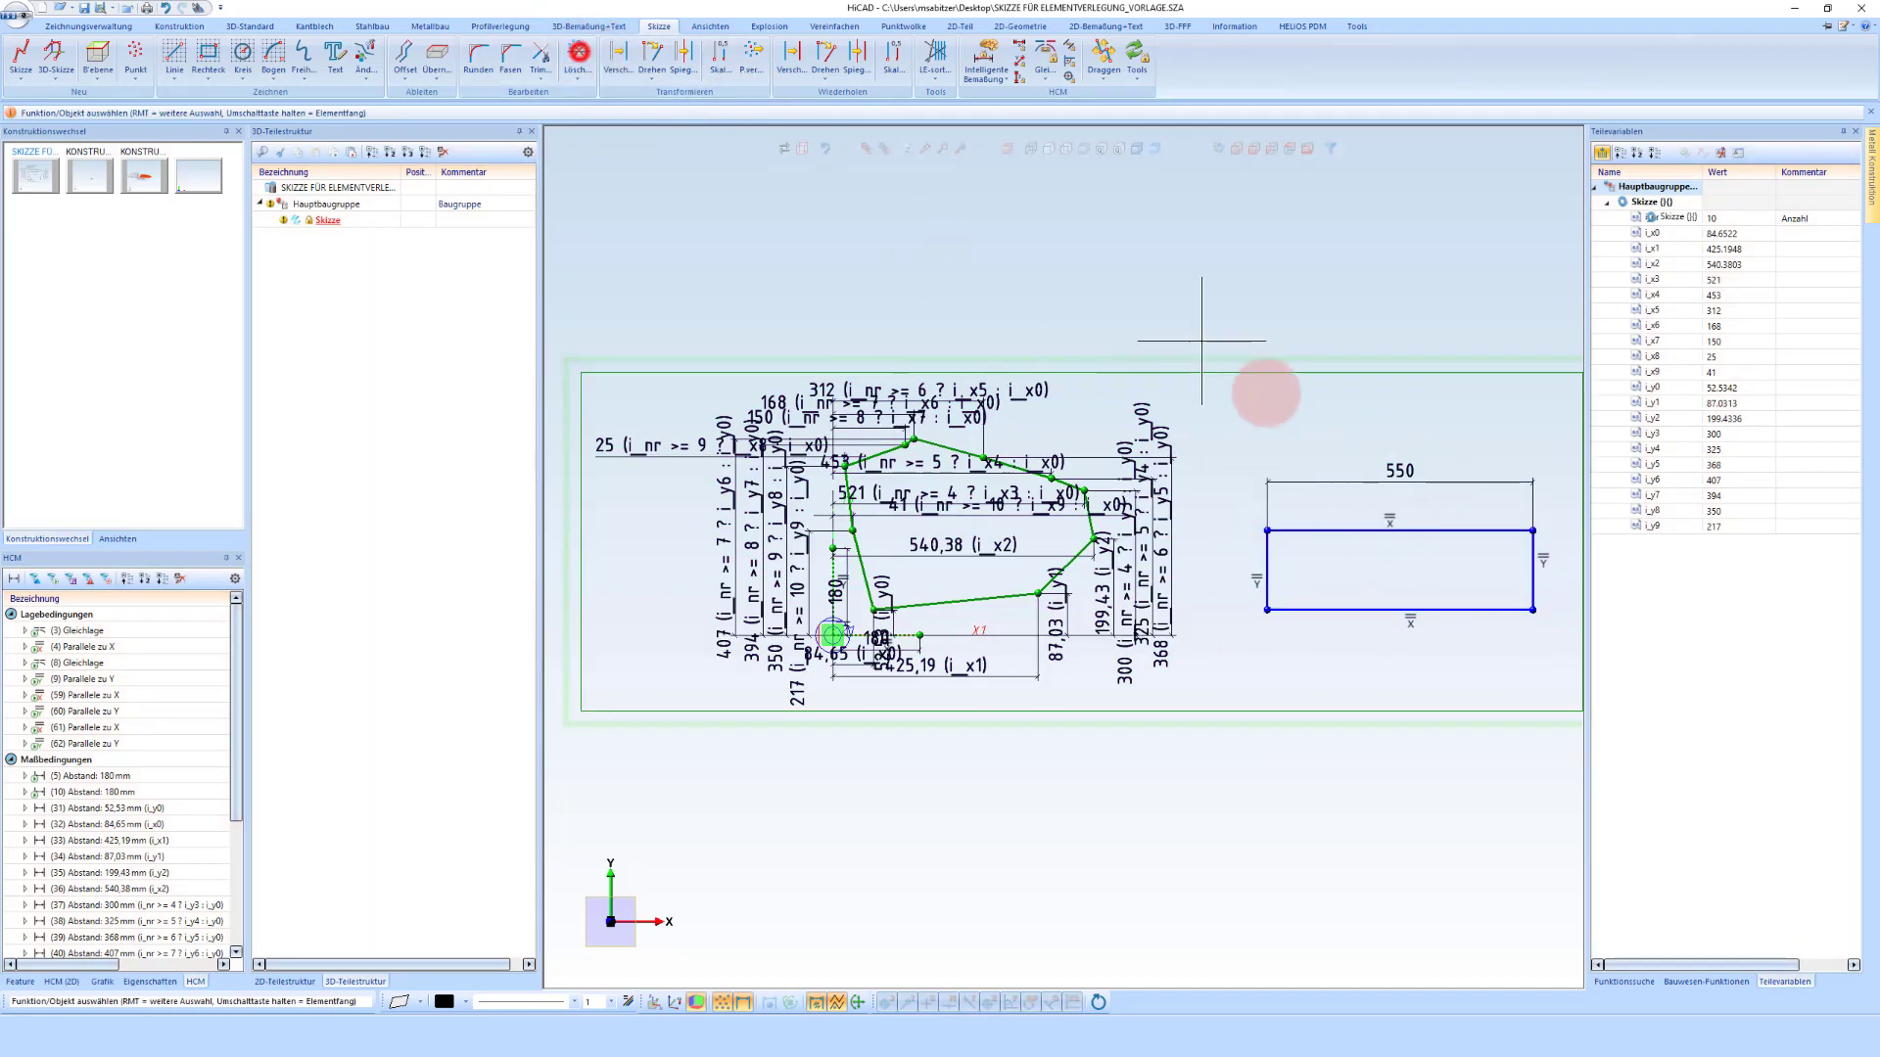
right_click(1322, 381)
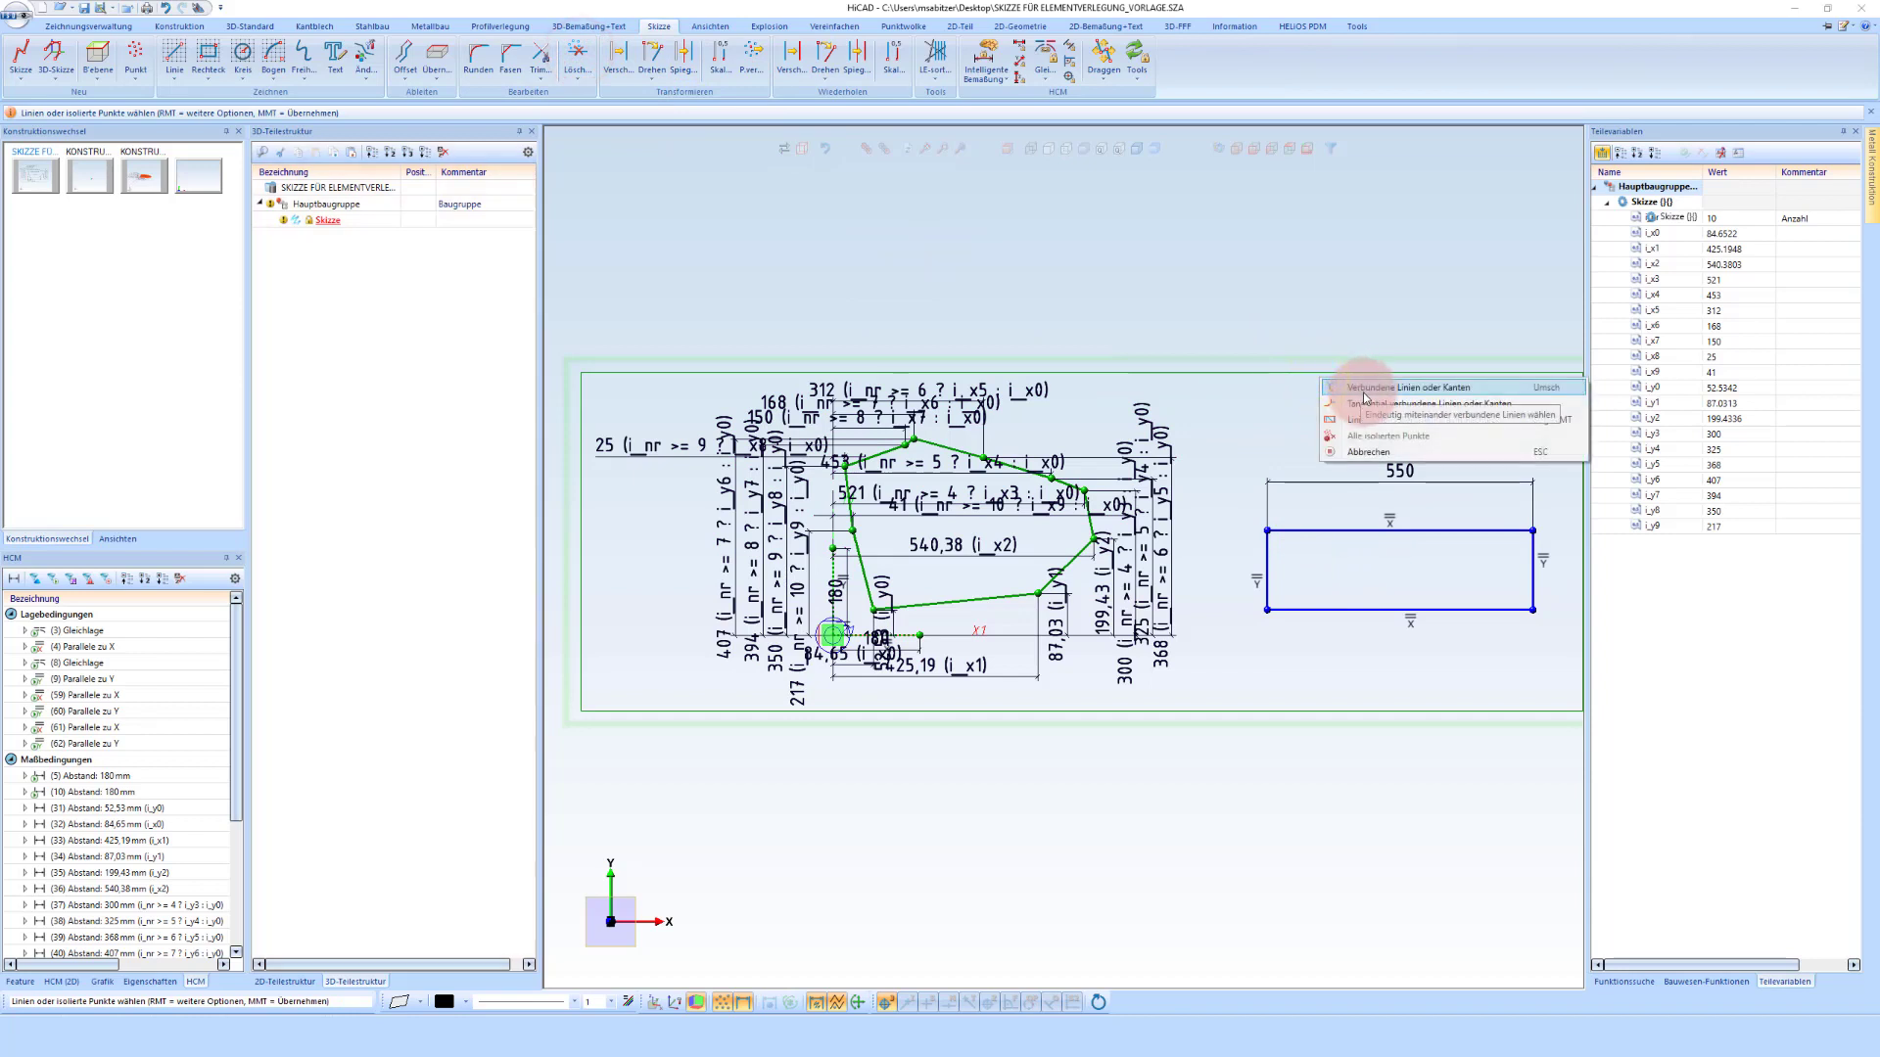
click(1361, 388)
click(1309, 532)
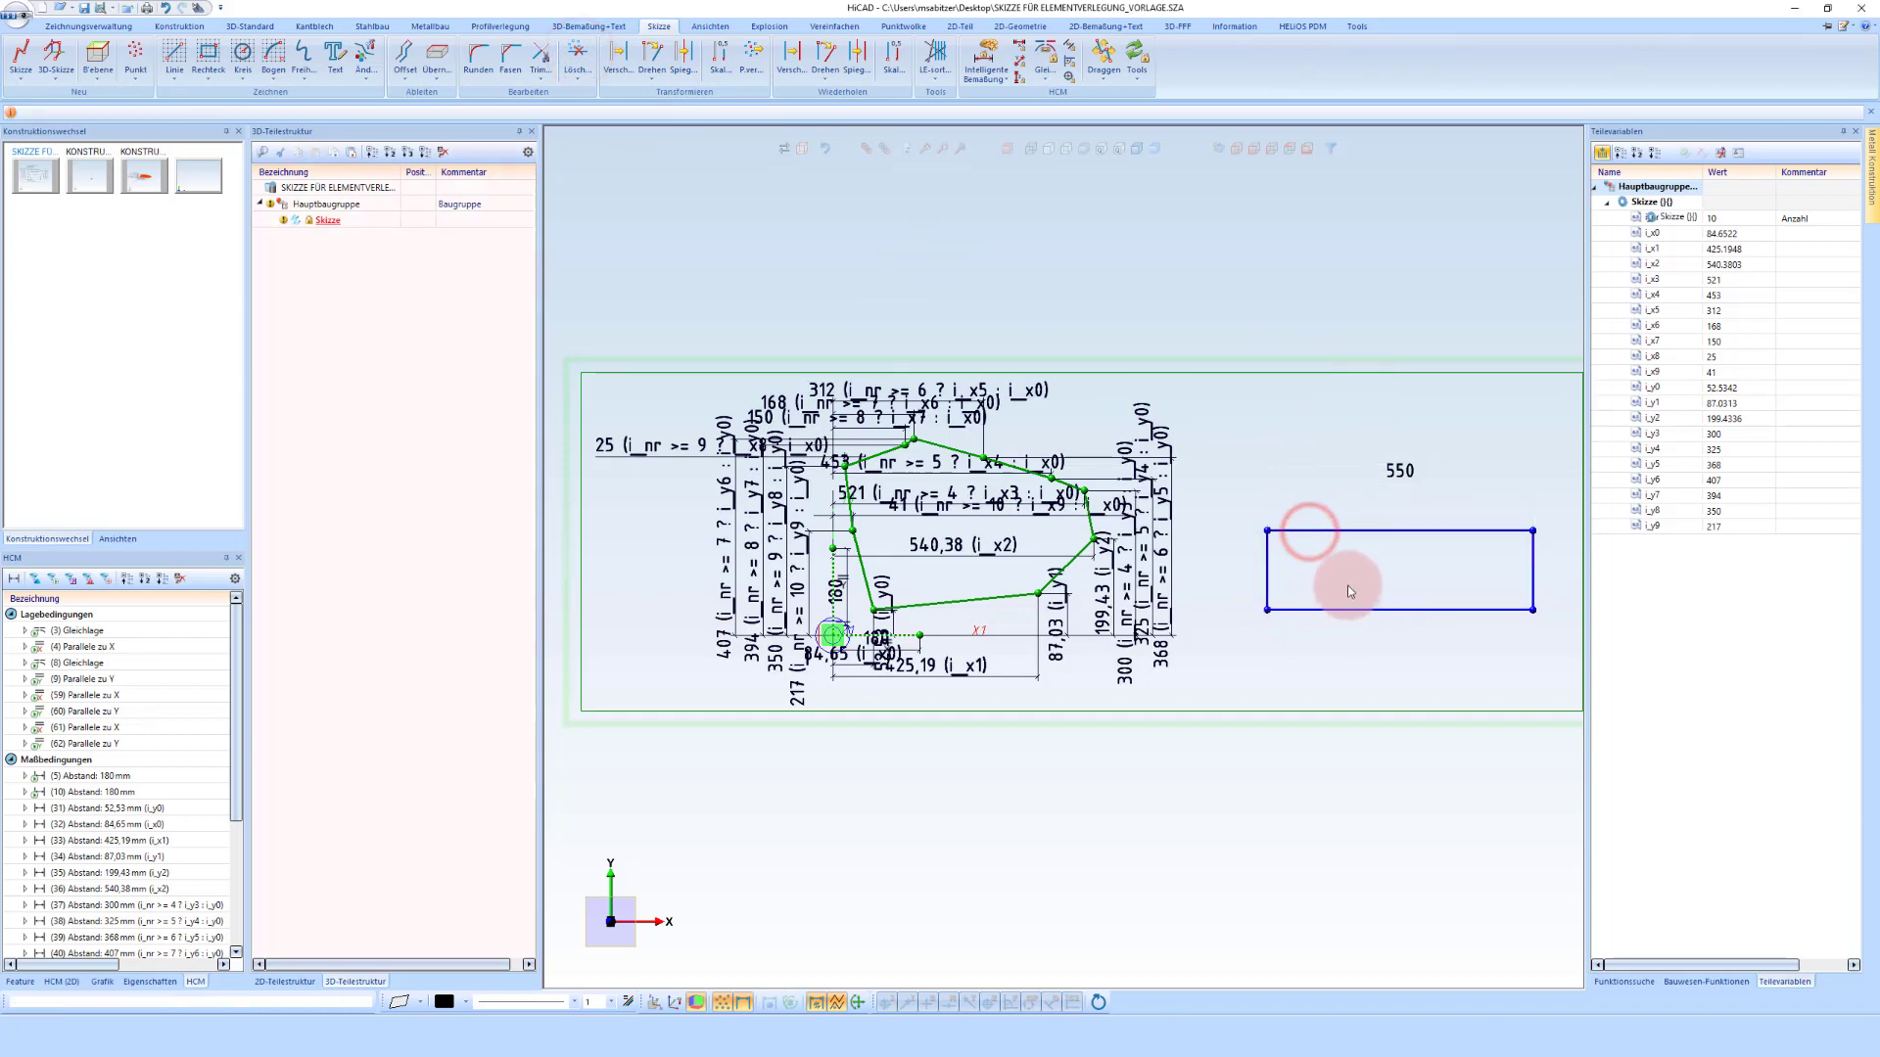
middle_click(1348, 585)
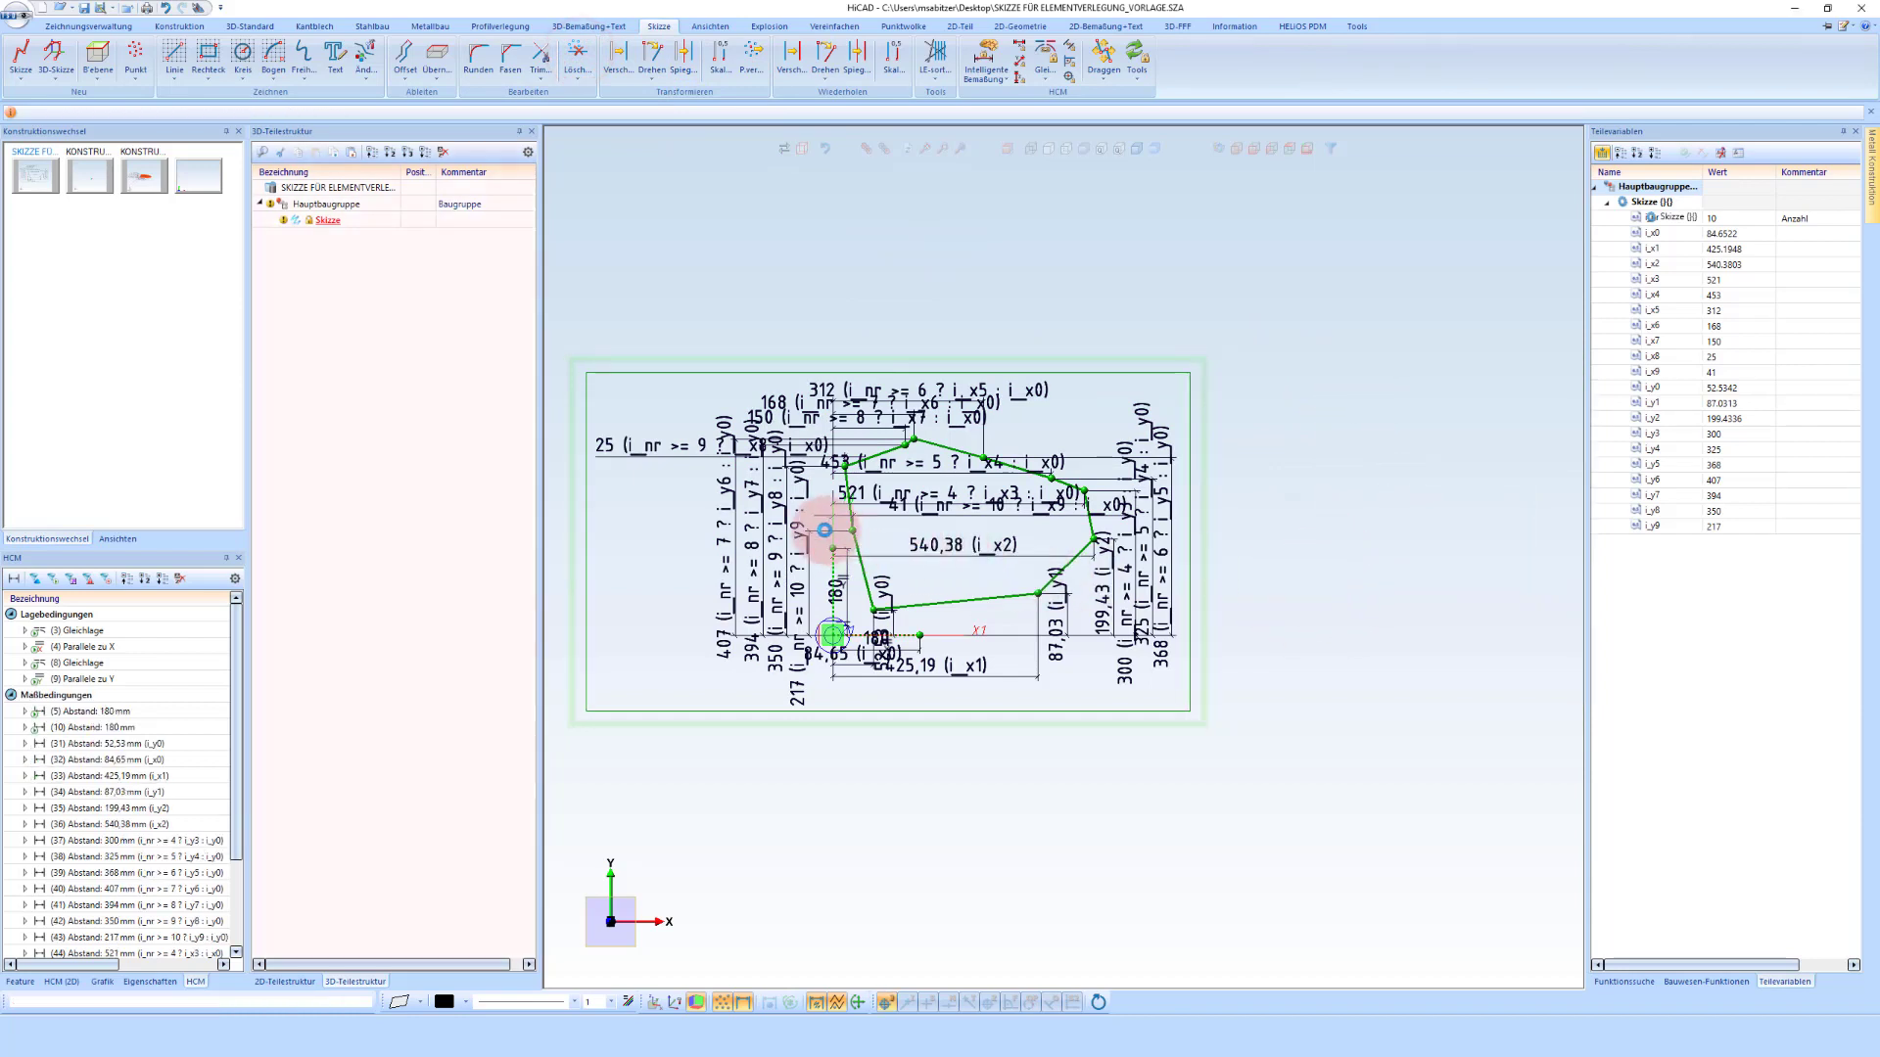
Choose the set/remove auxiliary geometry option from the line element sorting tools
scroll(818, 544, up, 2)
scroll(1024, 470, up, 2)
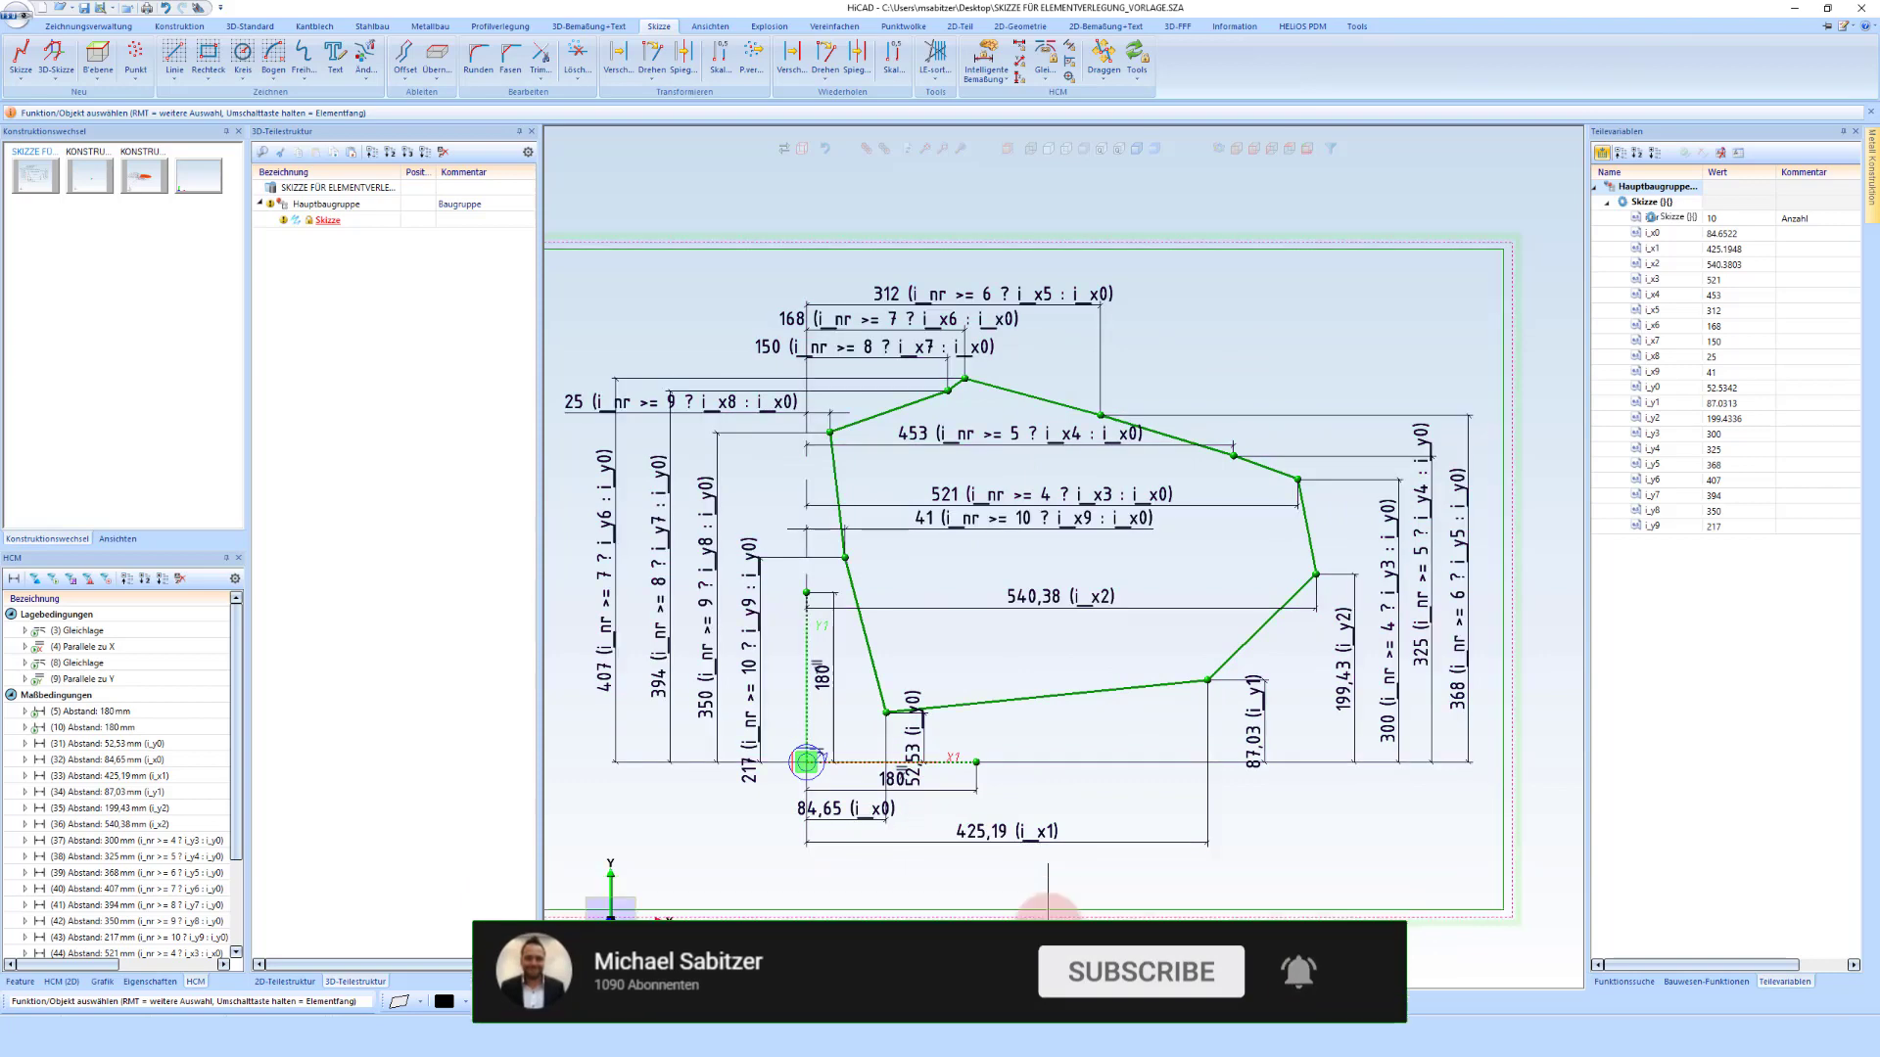
scroll(1190, 661, down, 1)
scroll(922, 798, up, 1)
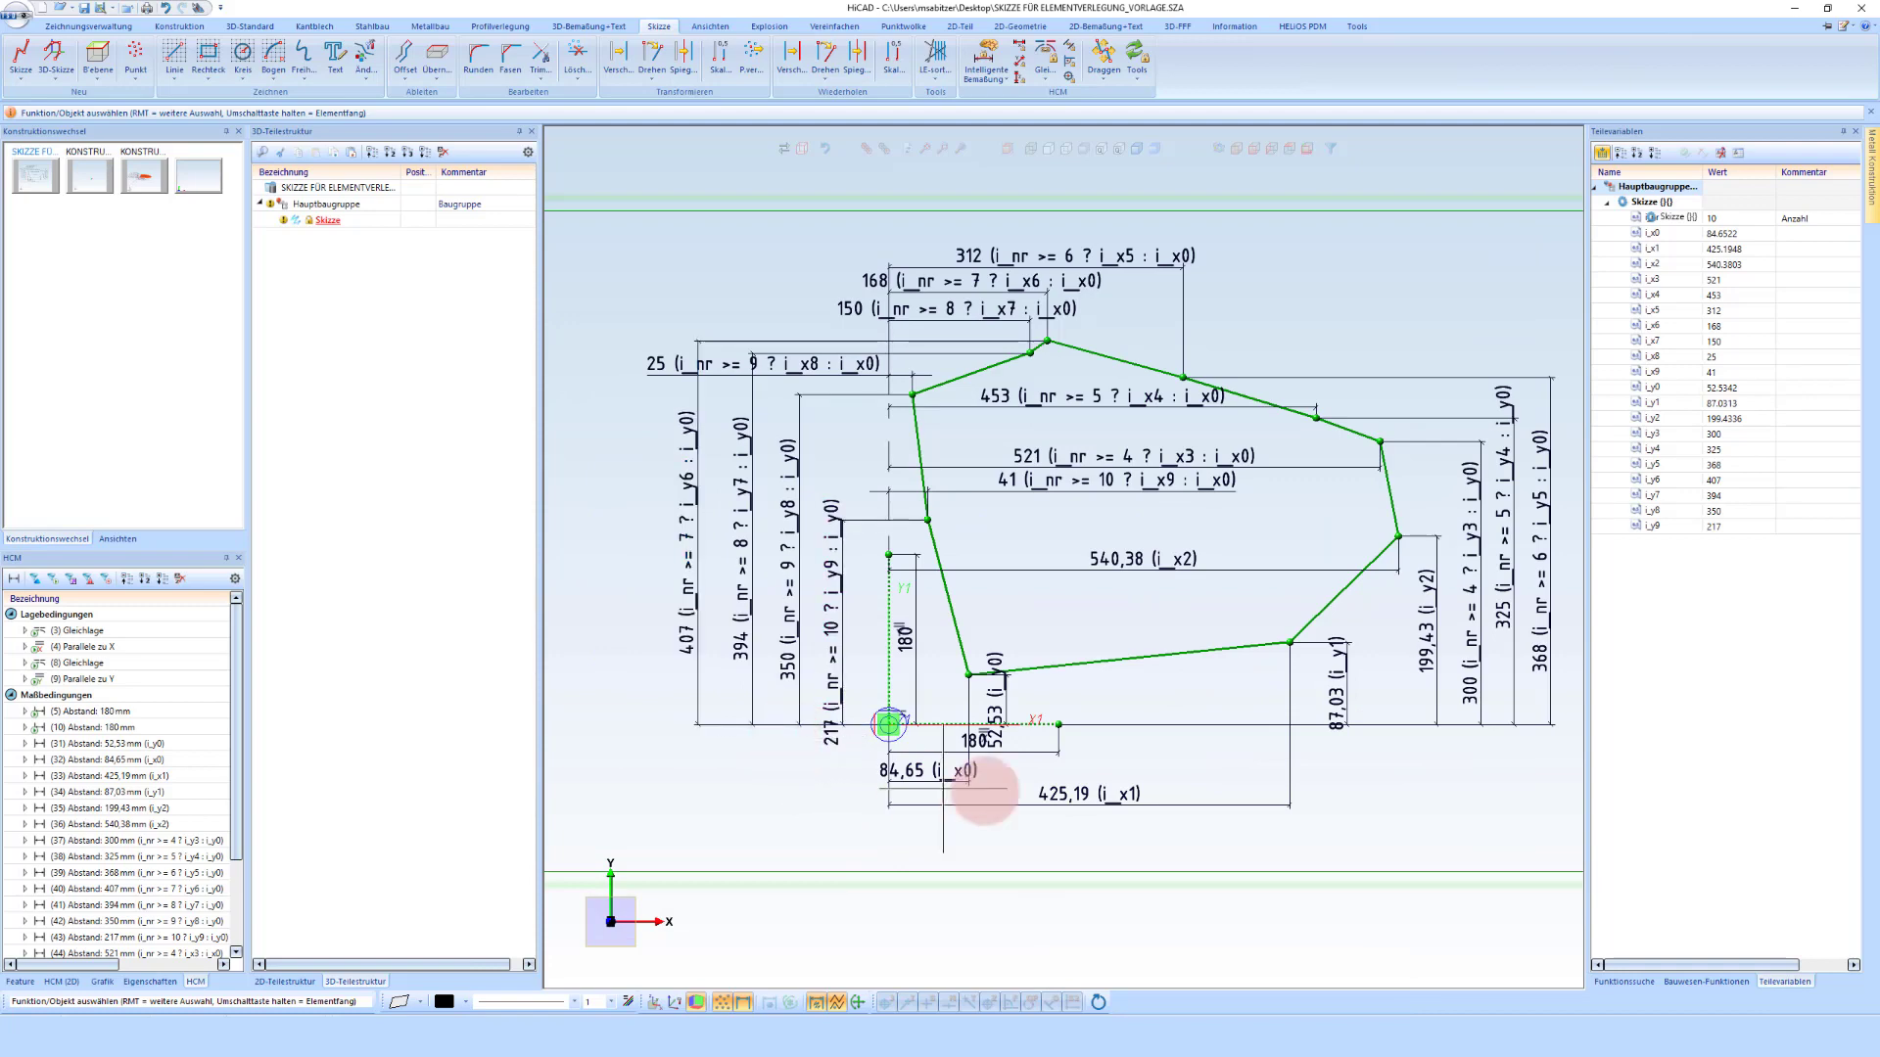
scroll(940, 774, up, 1)
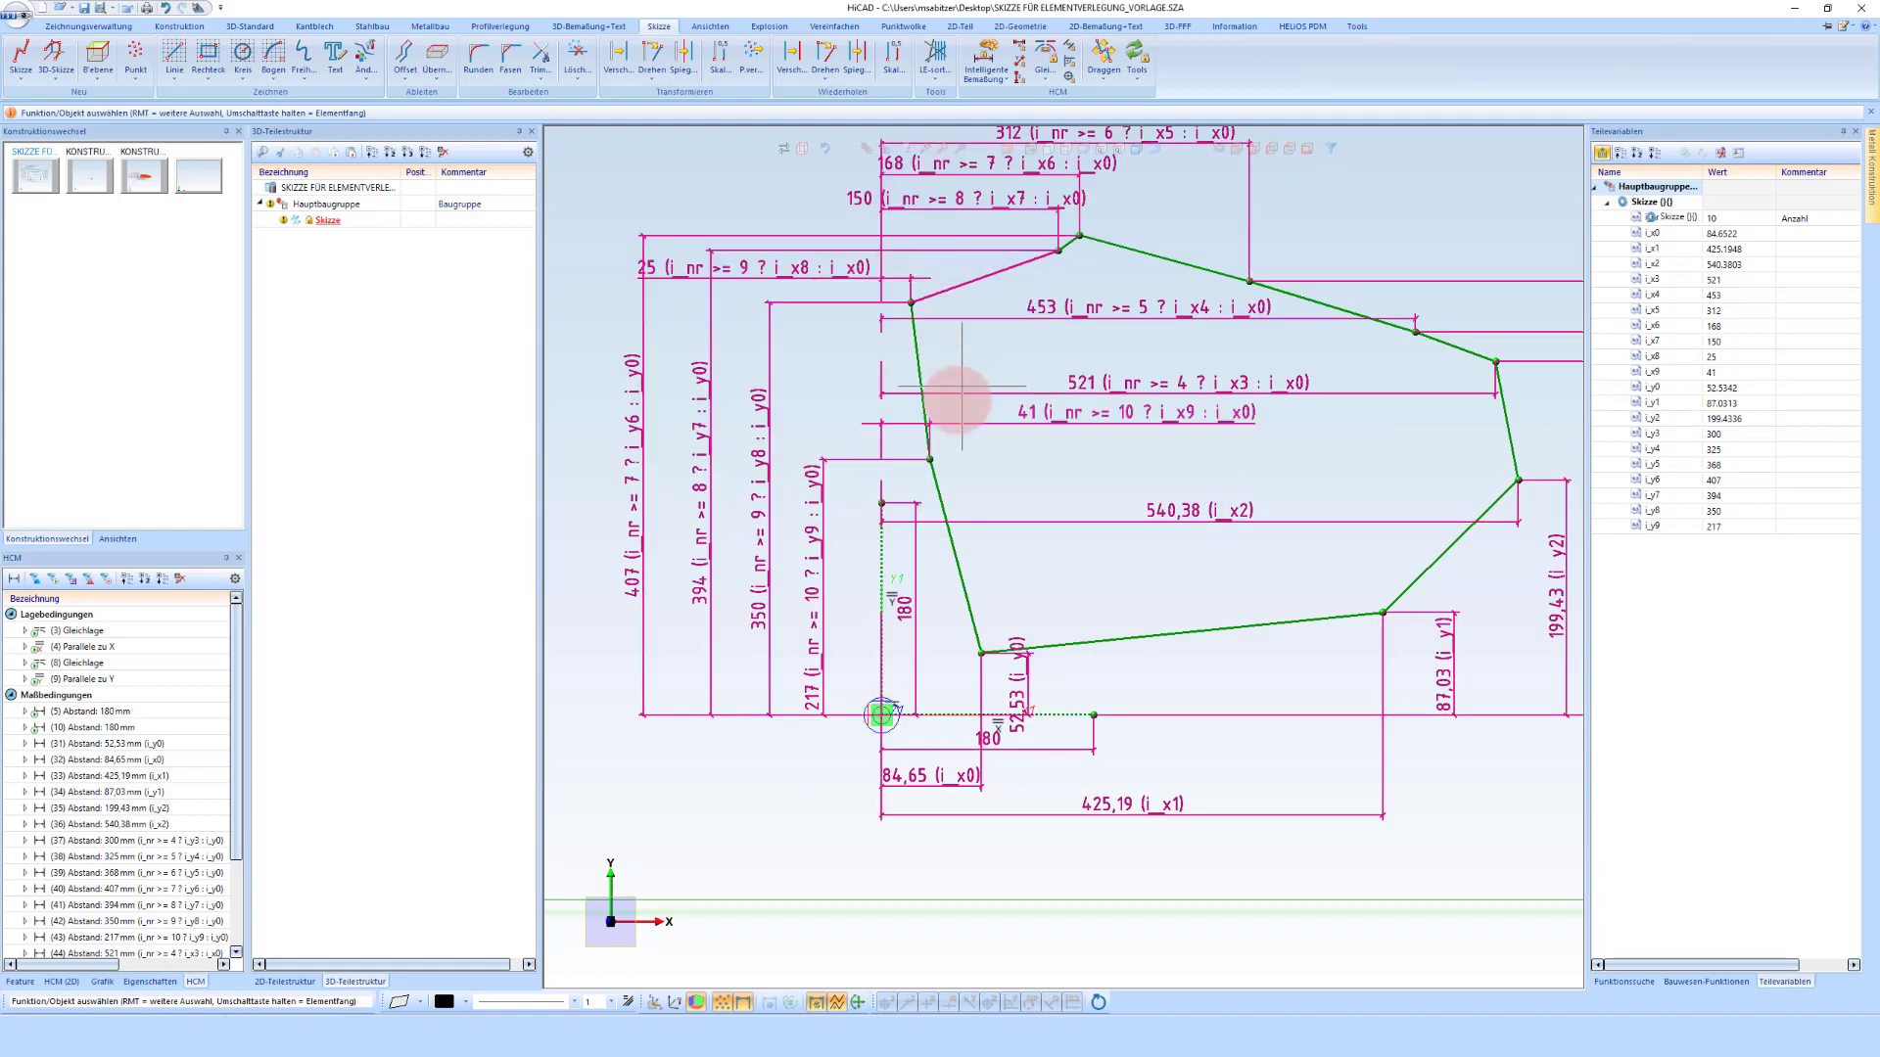
click(938, 76)
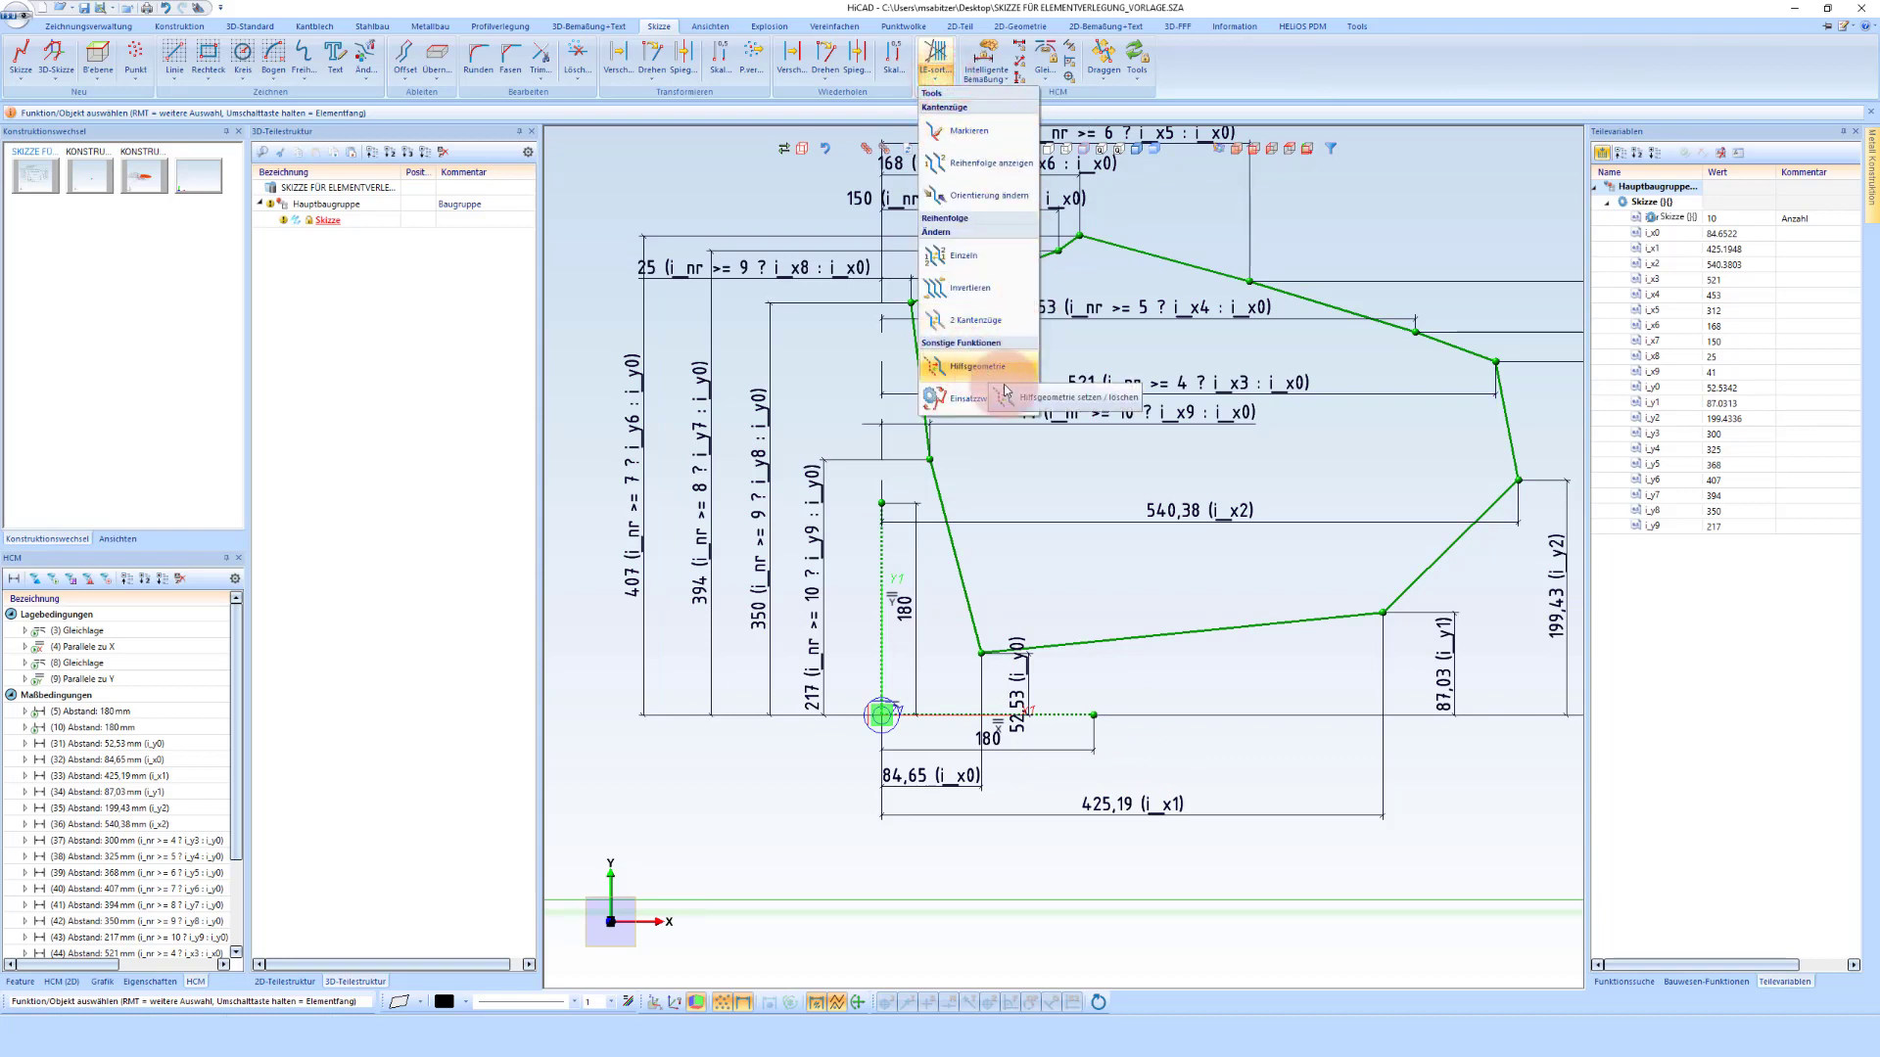
click(1054, 554)
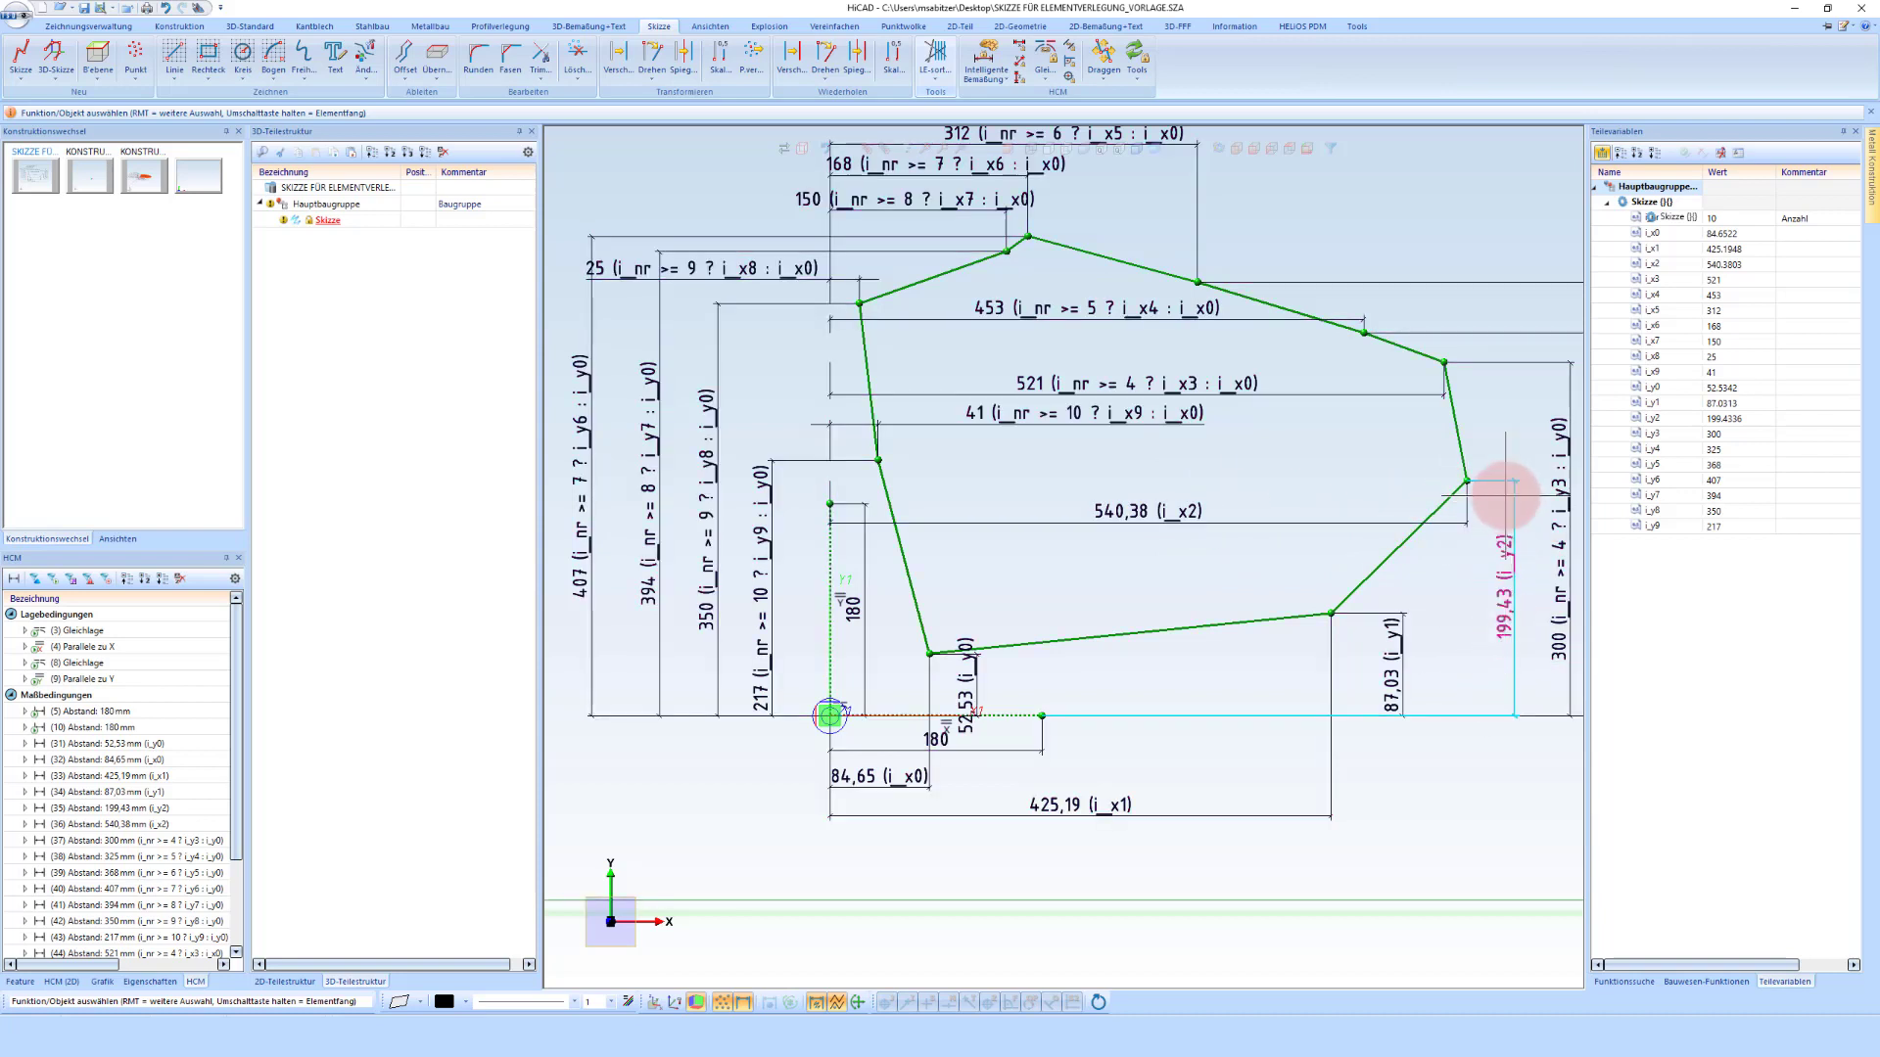
Widen the Name column and the Teilevariablen panel so variables are readable
scroll(1018, 524, down, 1)
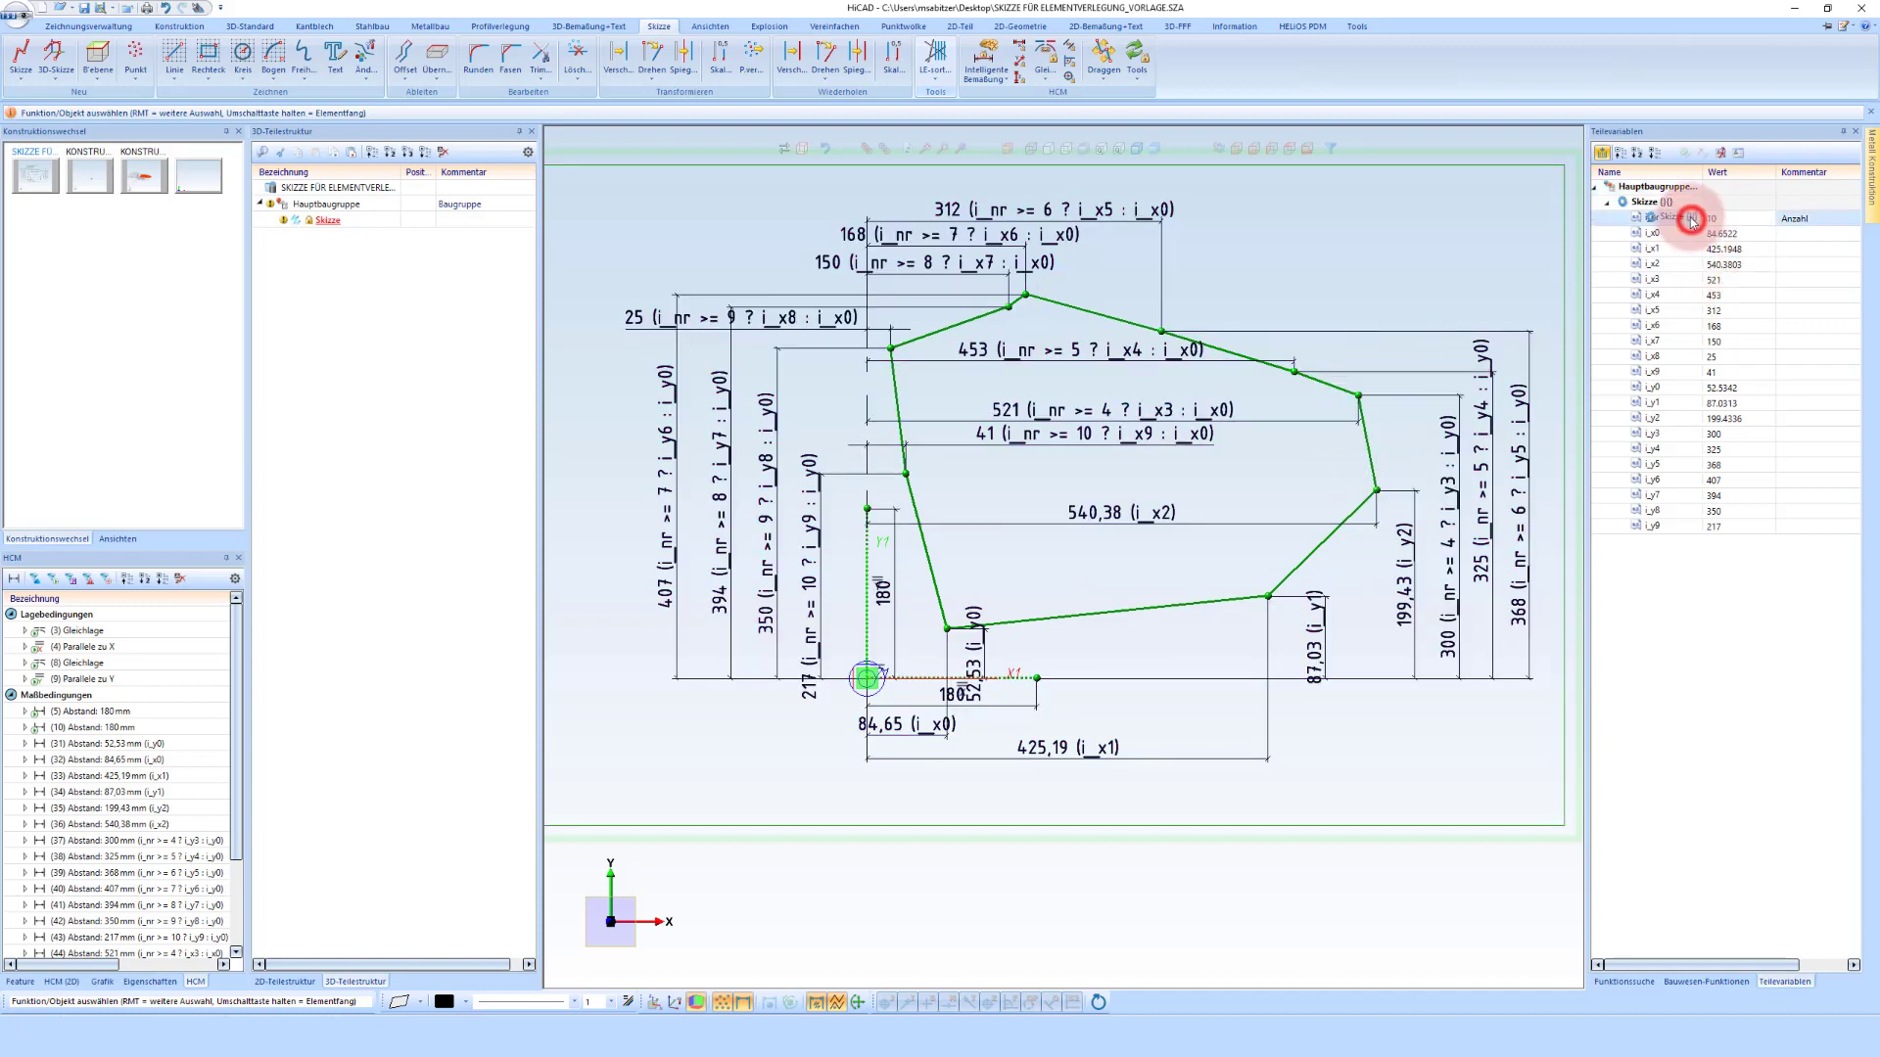
drag(1703, 171, 1742, 171)
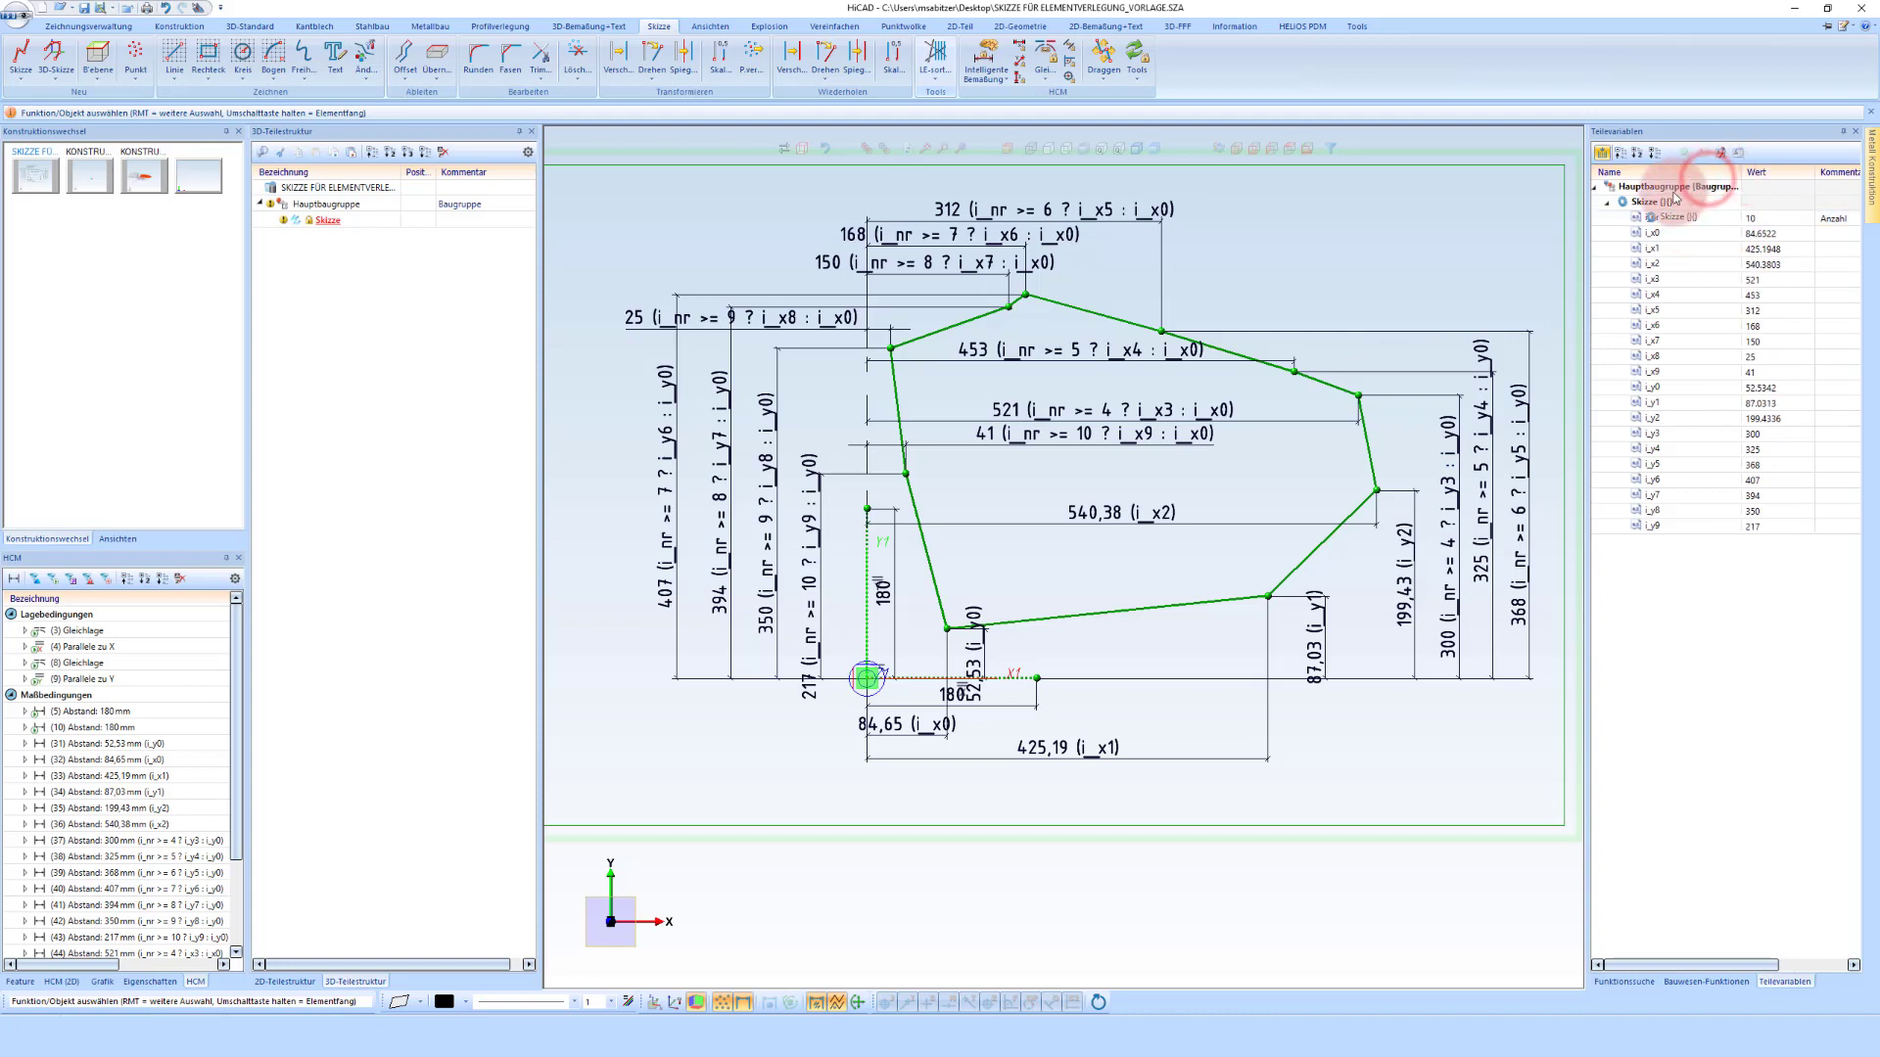
drag(1591, 215, 1559, 214)
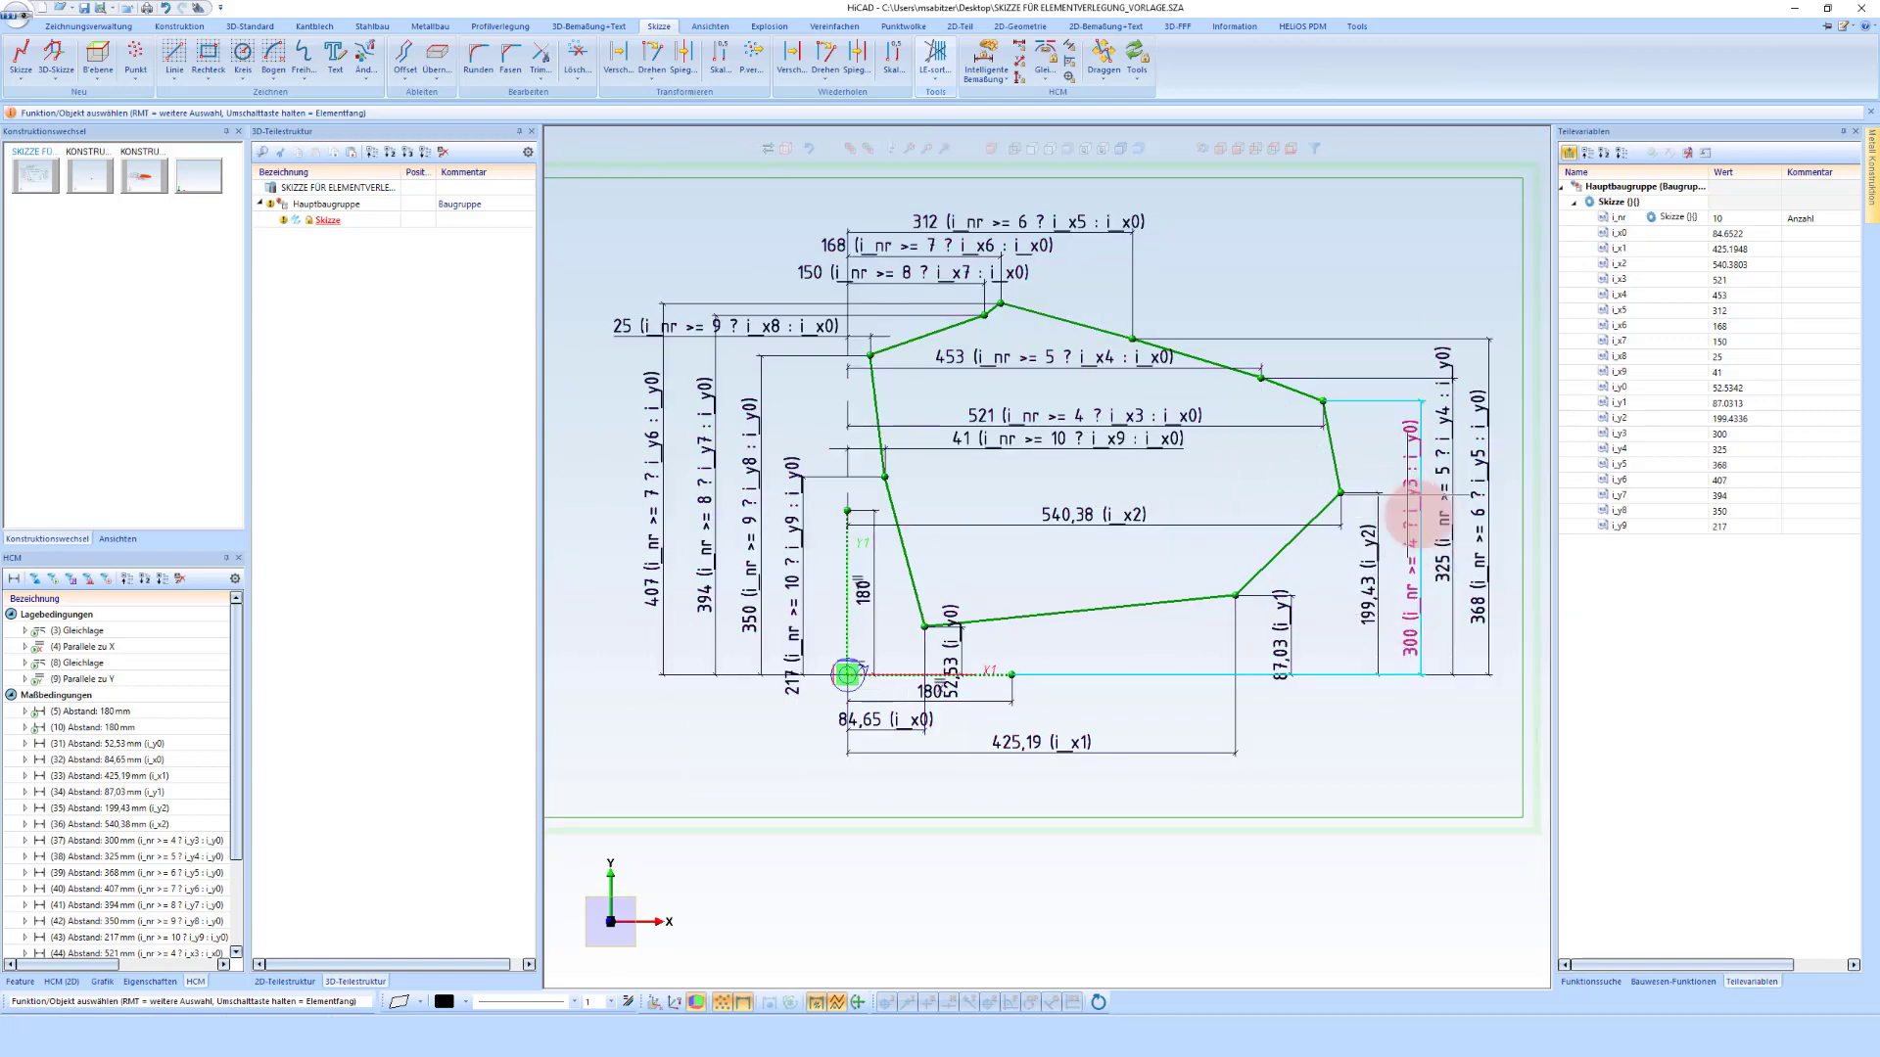
Open the 300 mm dimension's Wert formula, showing i_nr >= 4 ? i_y3 : i_y0
double_click(1421, 591)
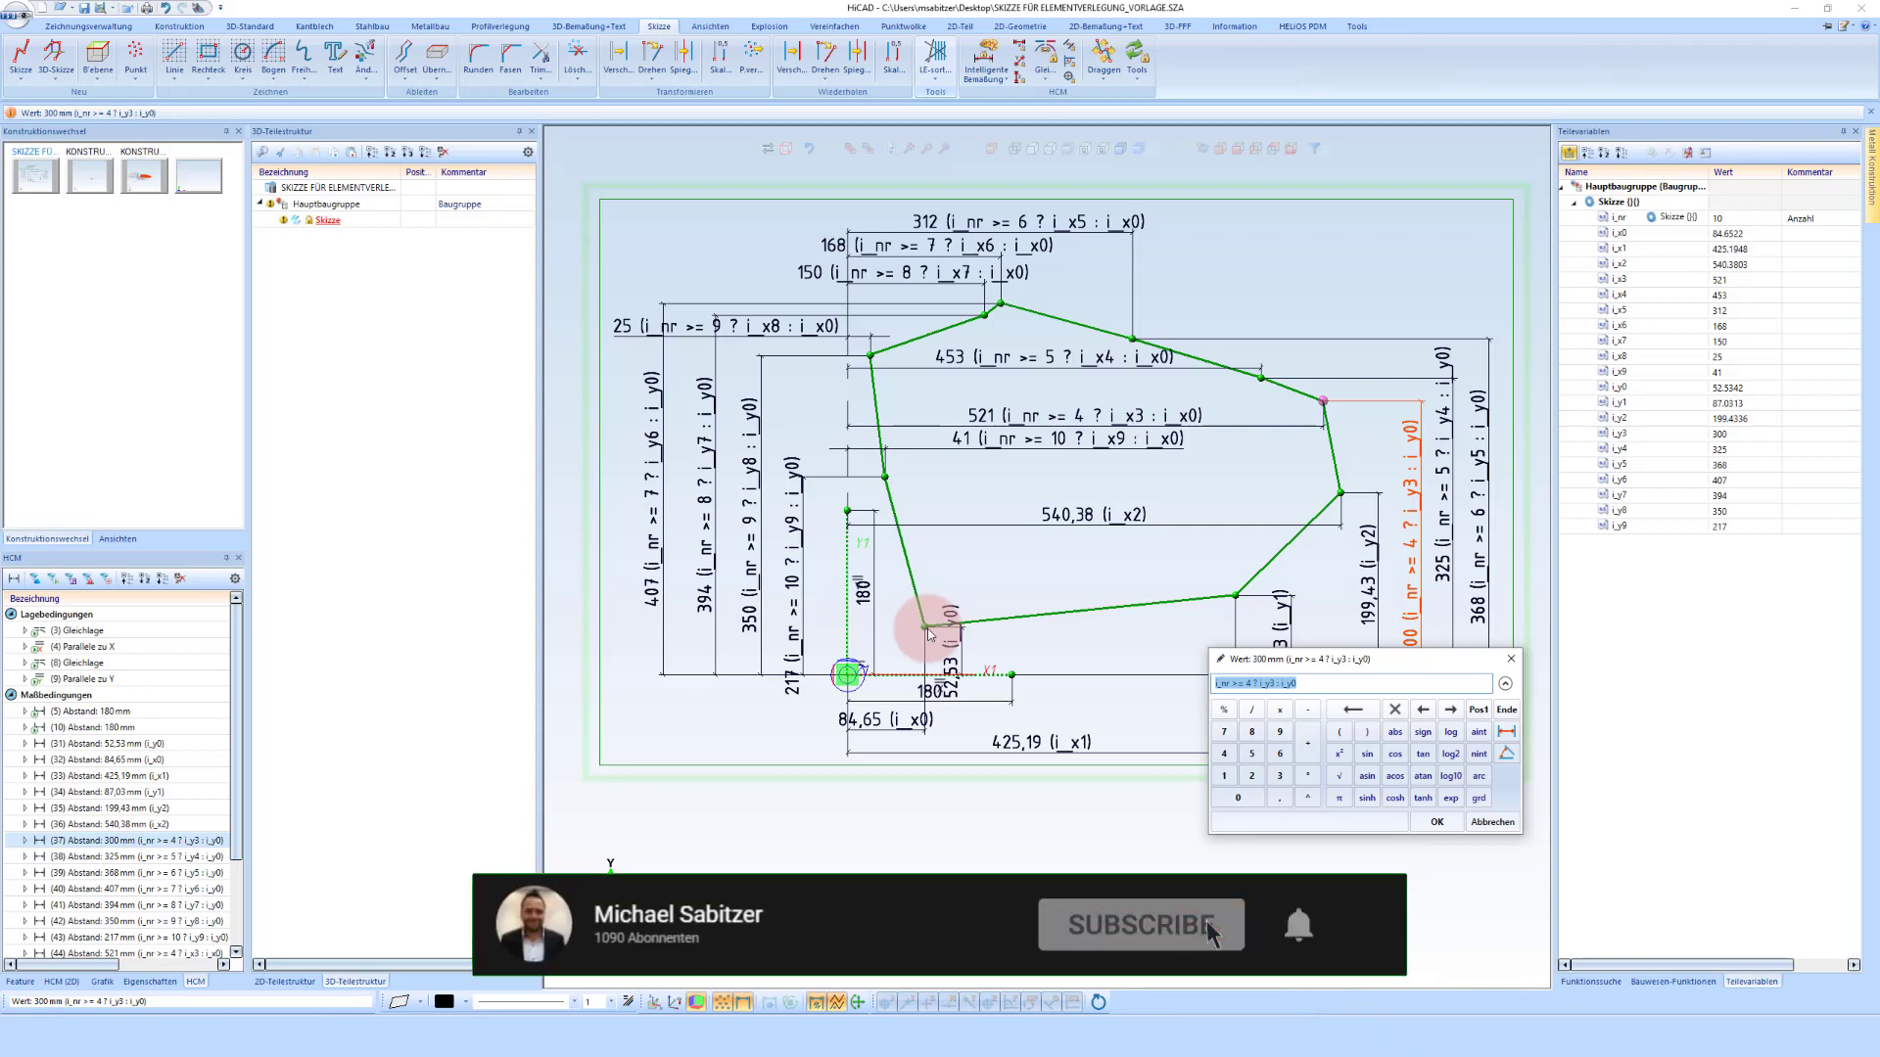
Close the 300 formula, view the 521 dimension's i_nr >= 4 ? i_x3 : i_x0, then close it
click(1514, 661)
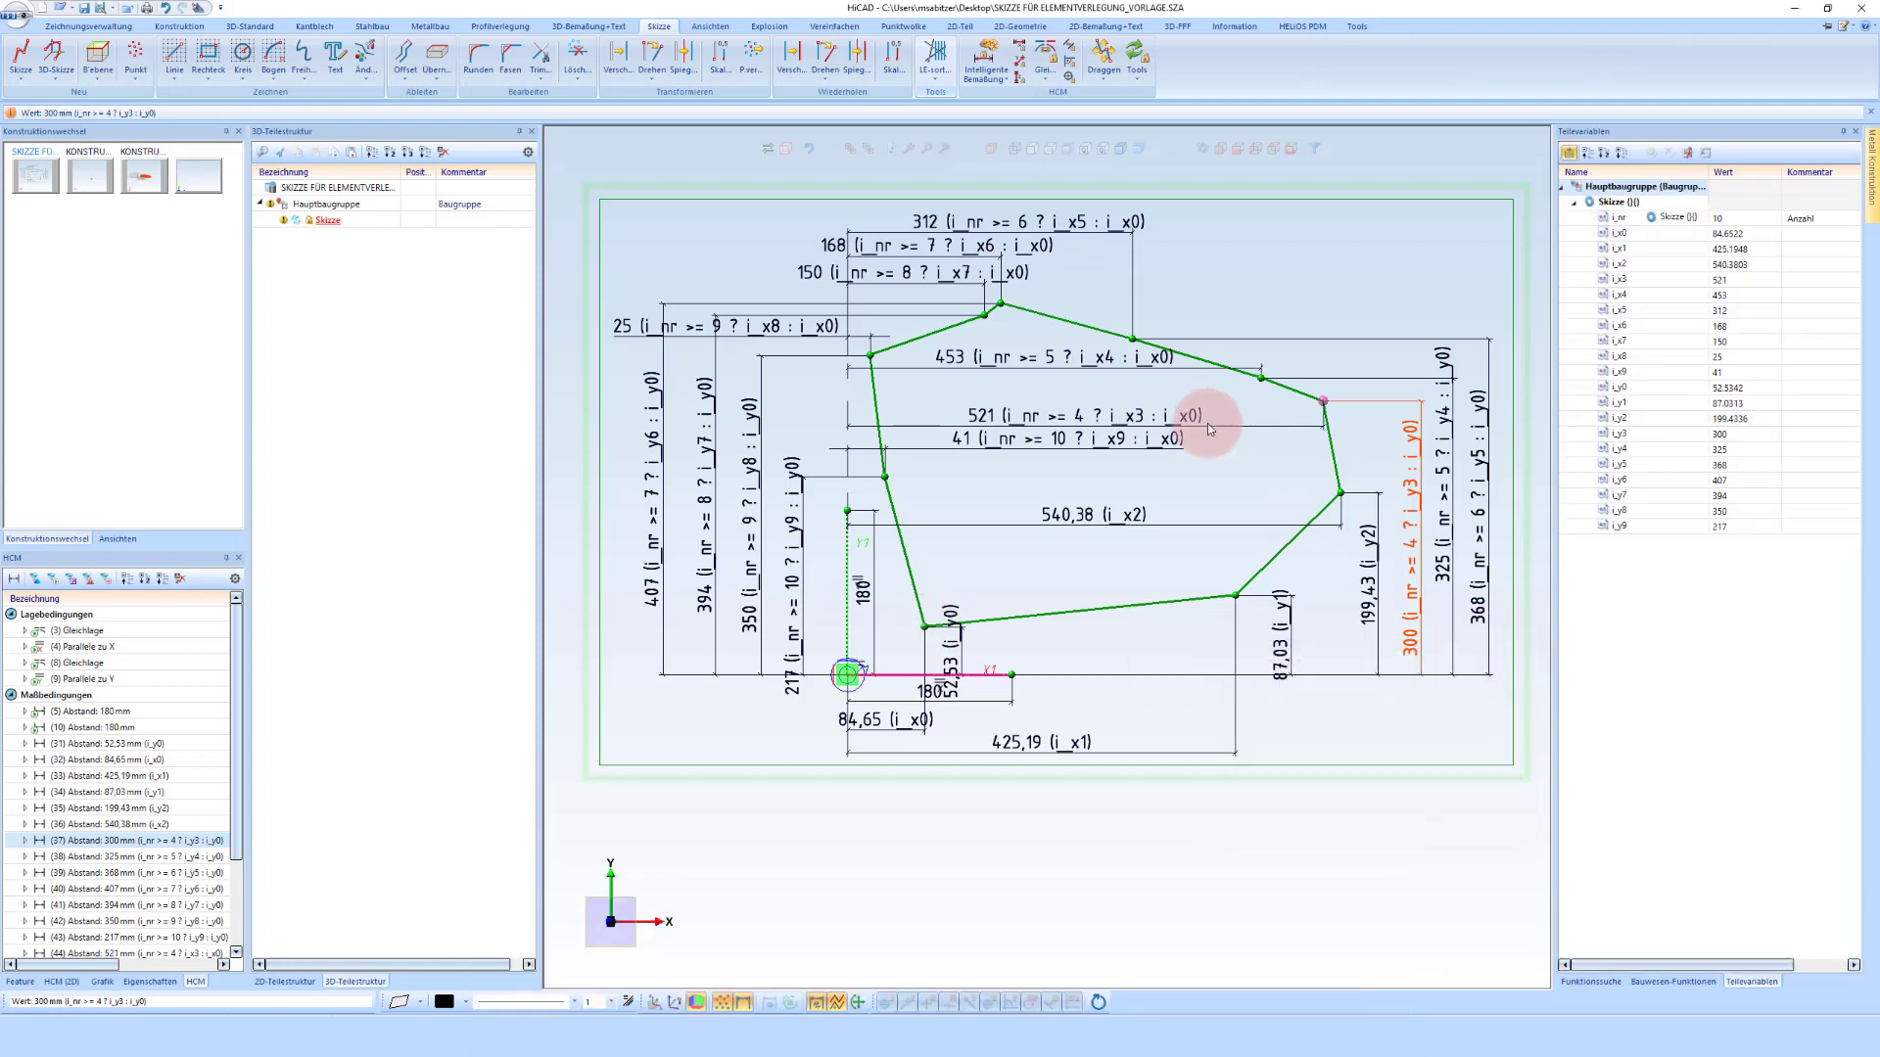
click(1210, 425)
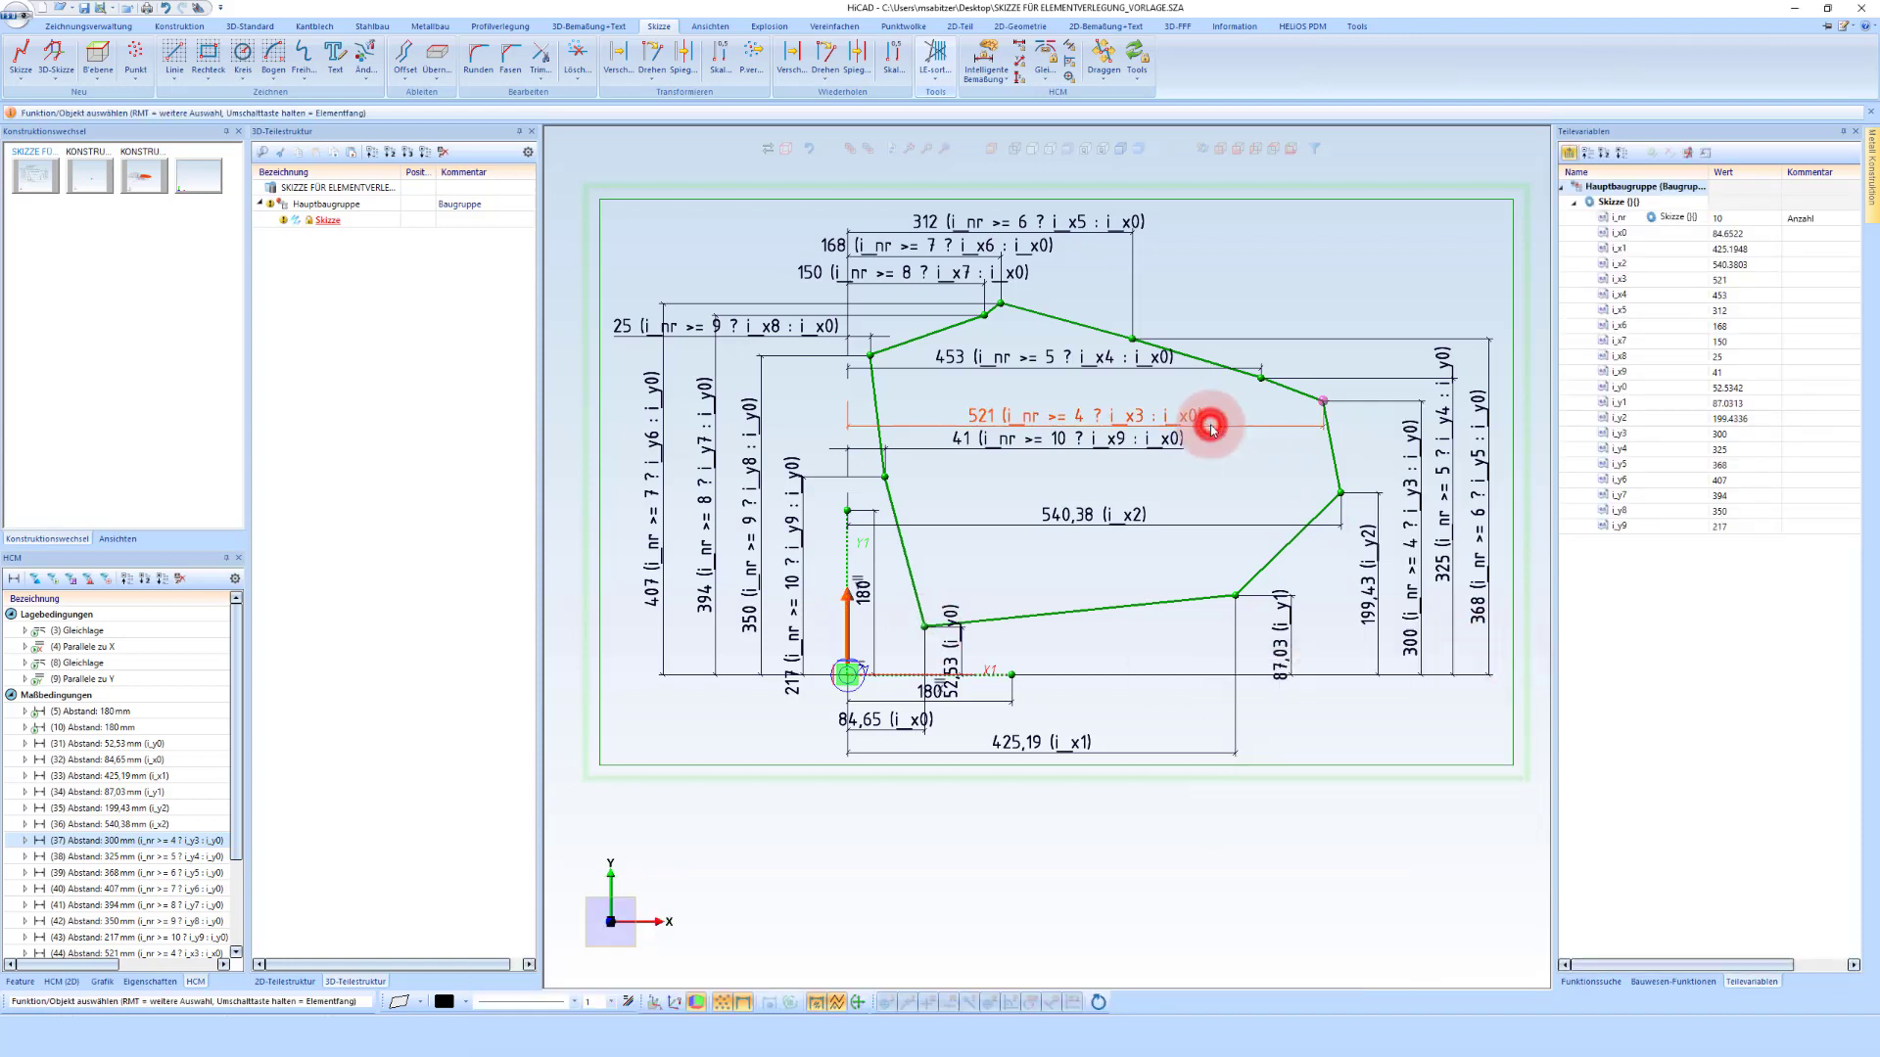
double_click(1212, 421)
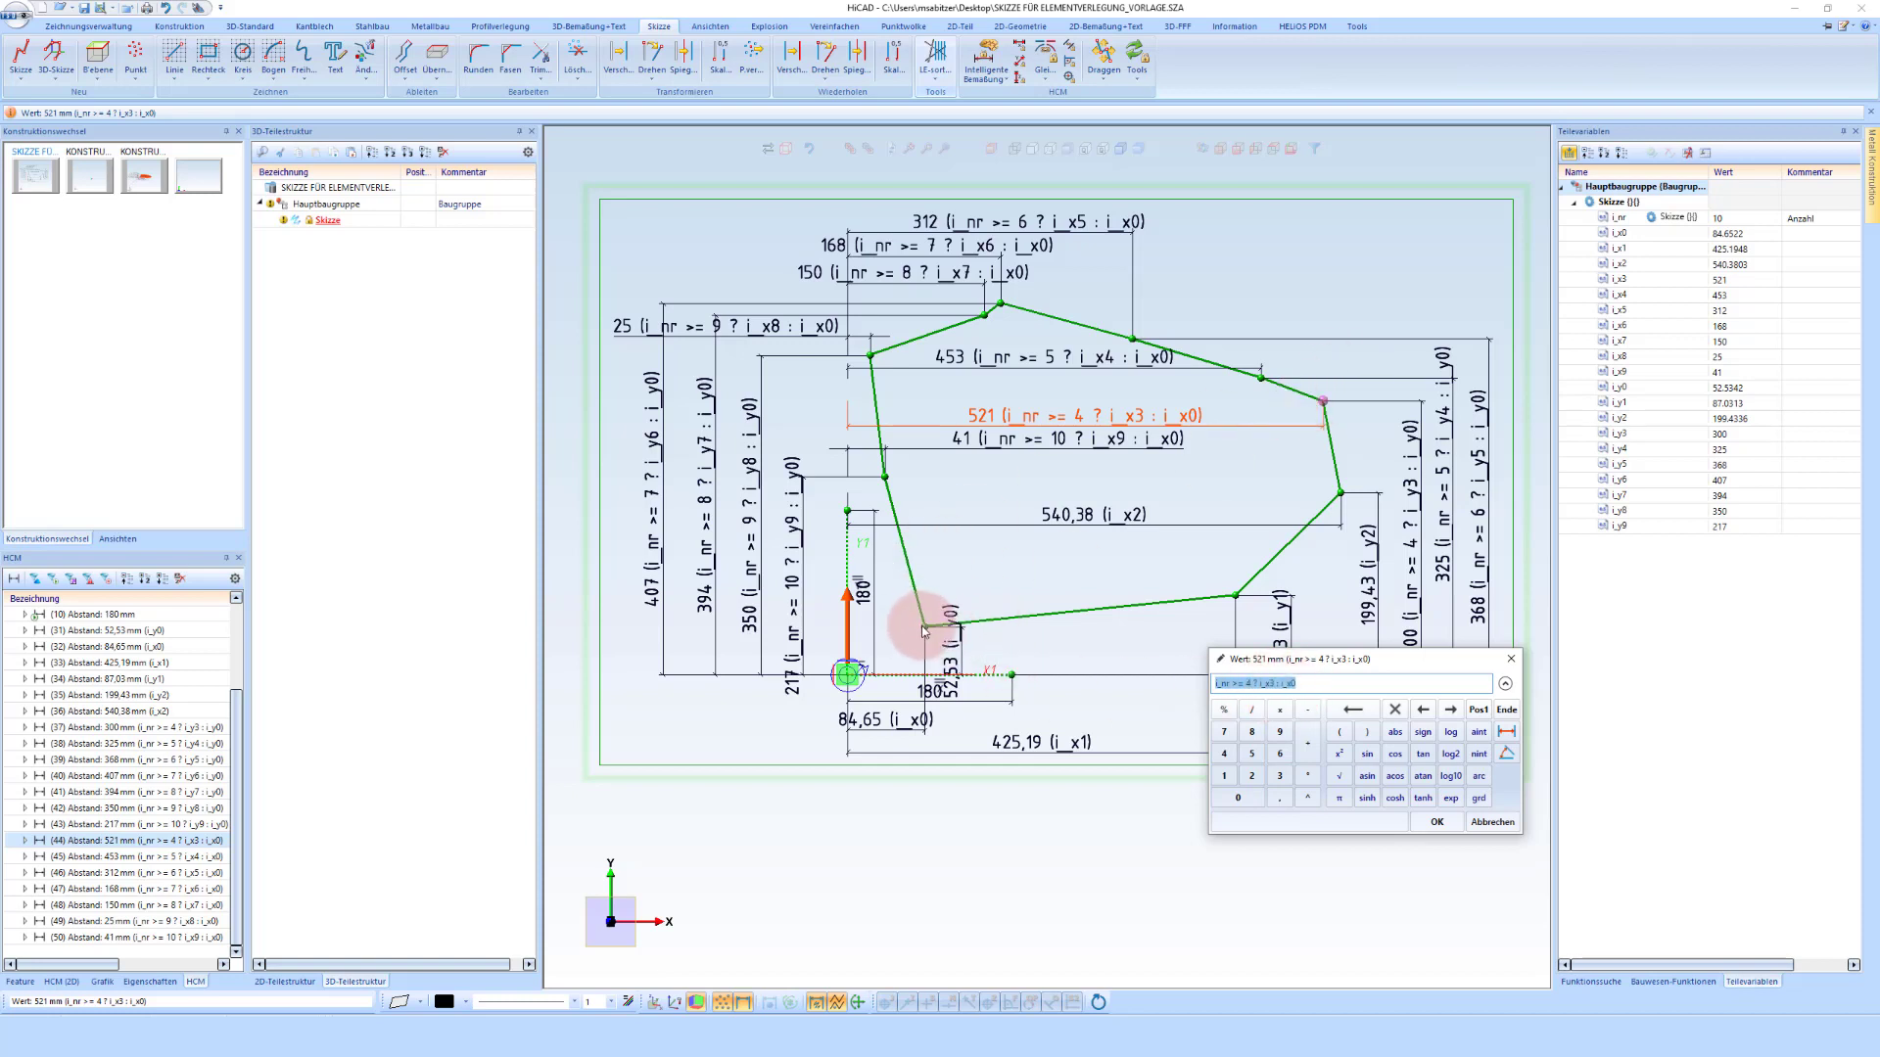
click(1512, 662)
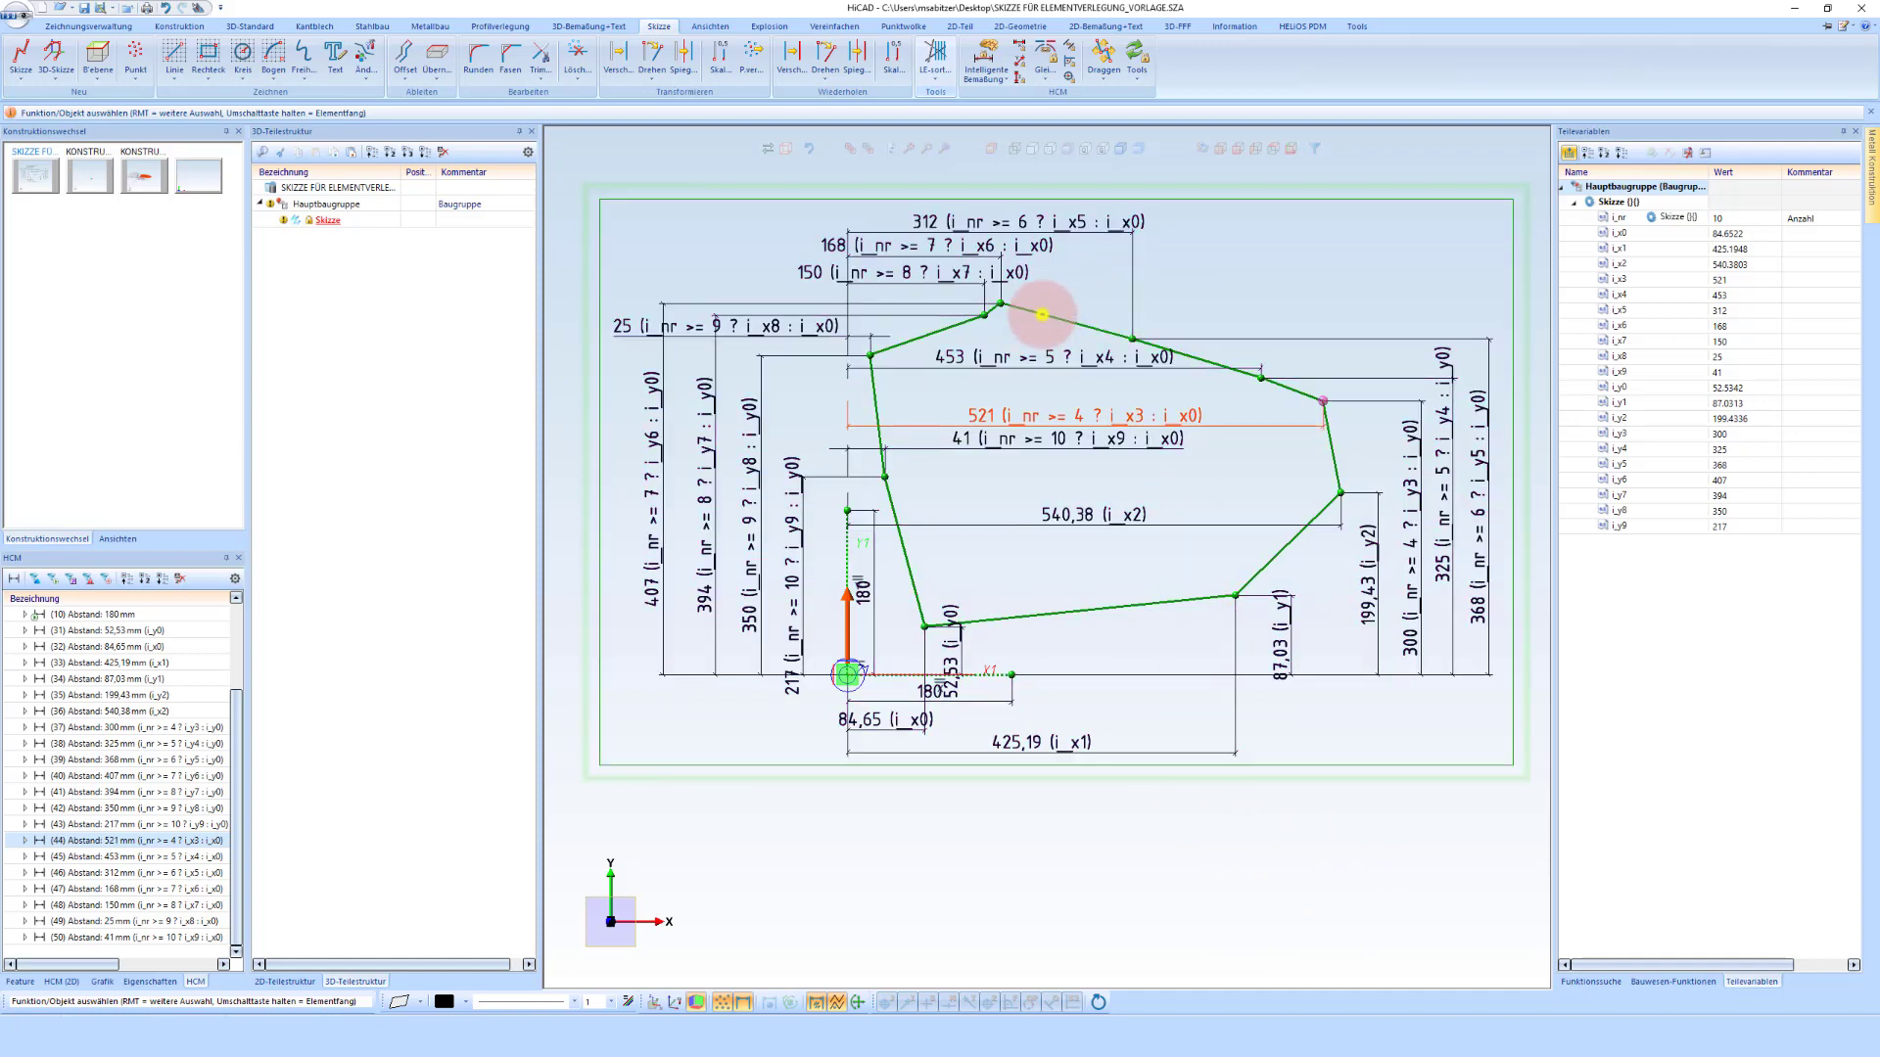
Create a DIN 24537 grating from the sketch with bearing bars along X1, deleting the sketch
right_click(1041, 313)
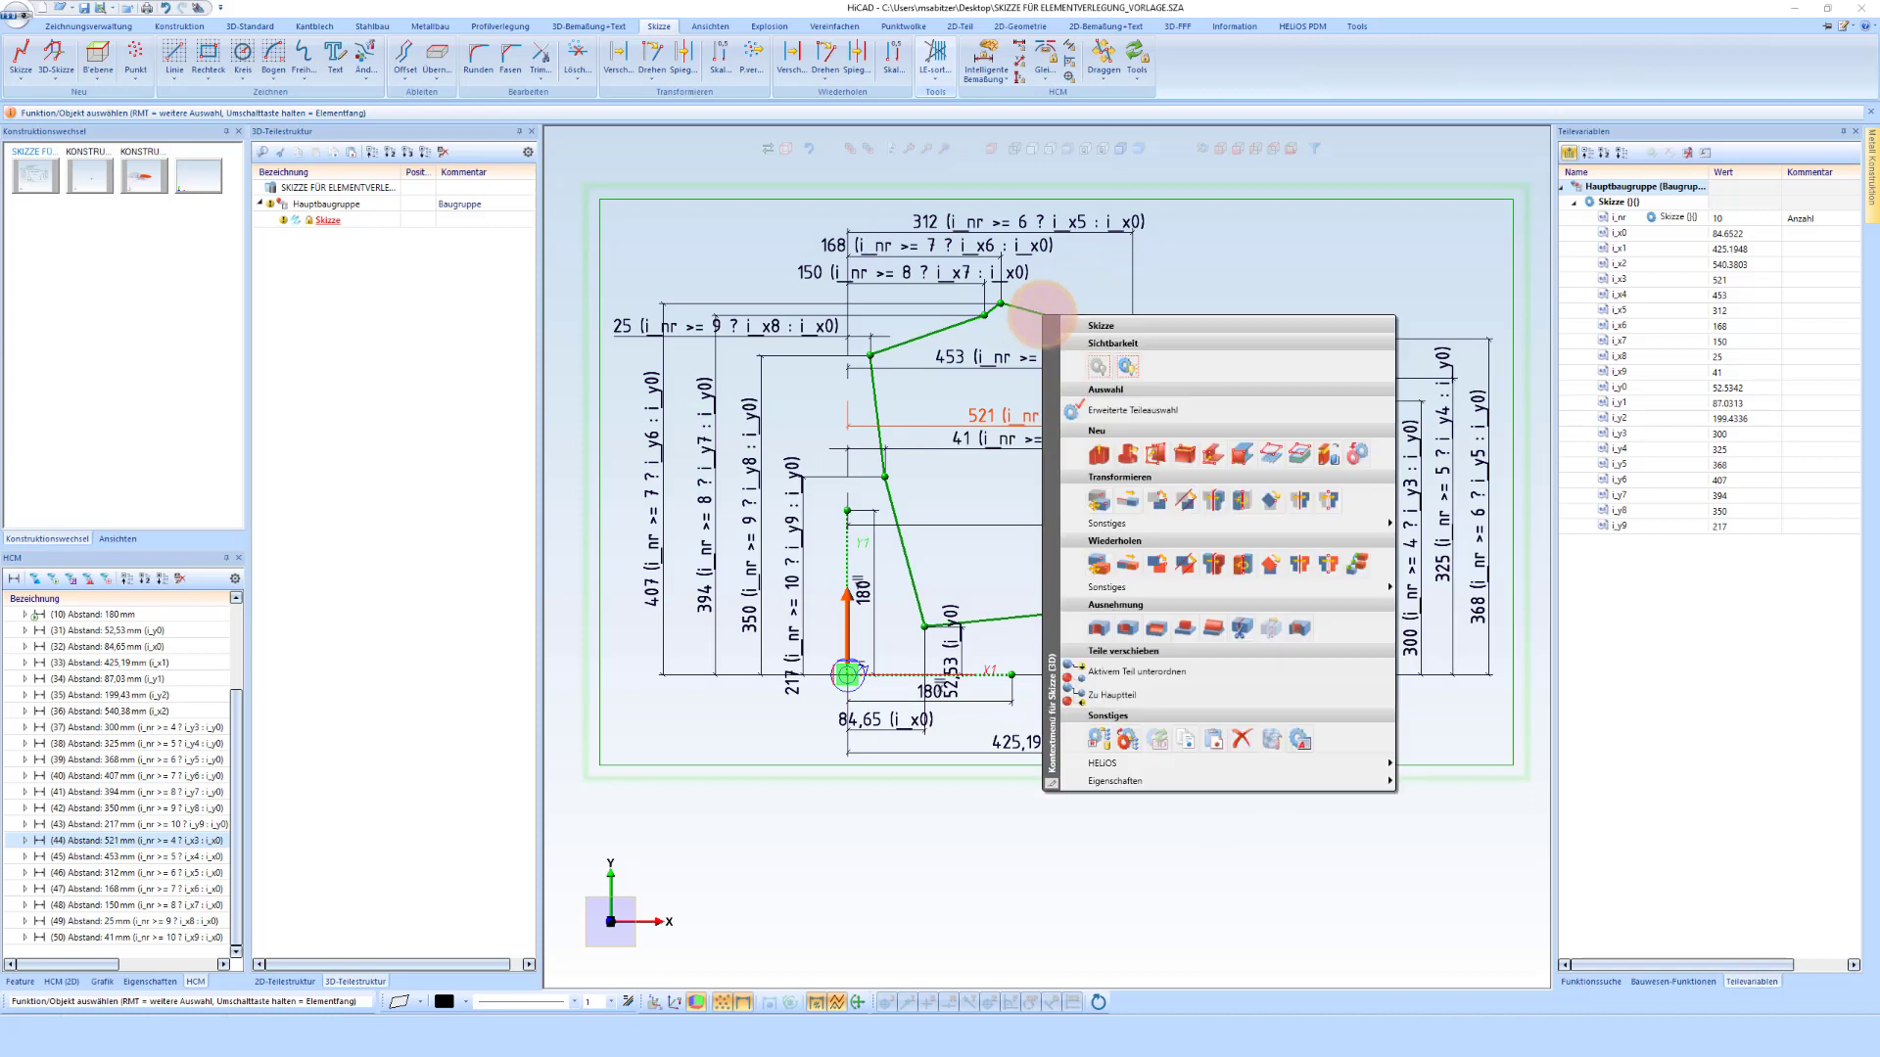
click(1266, 455)
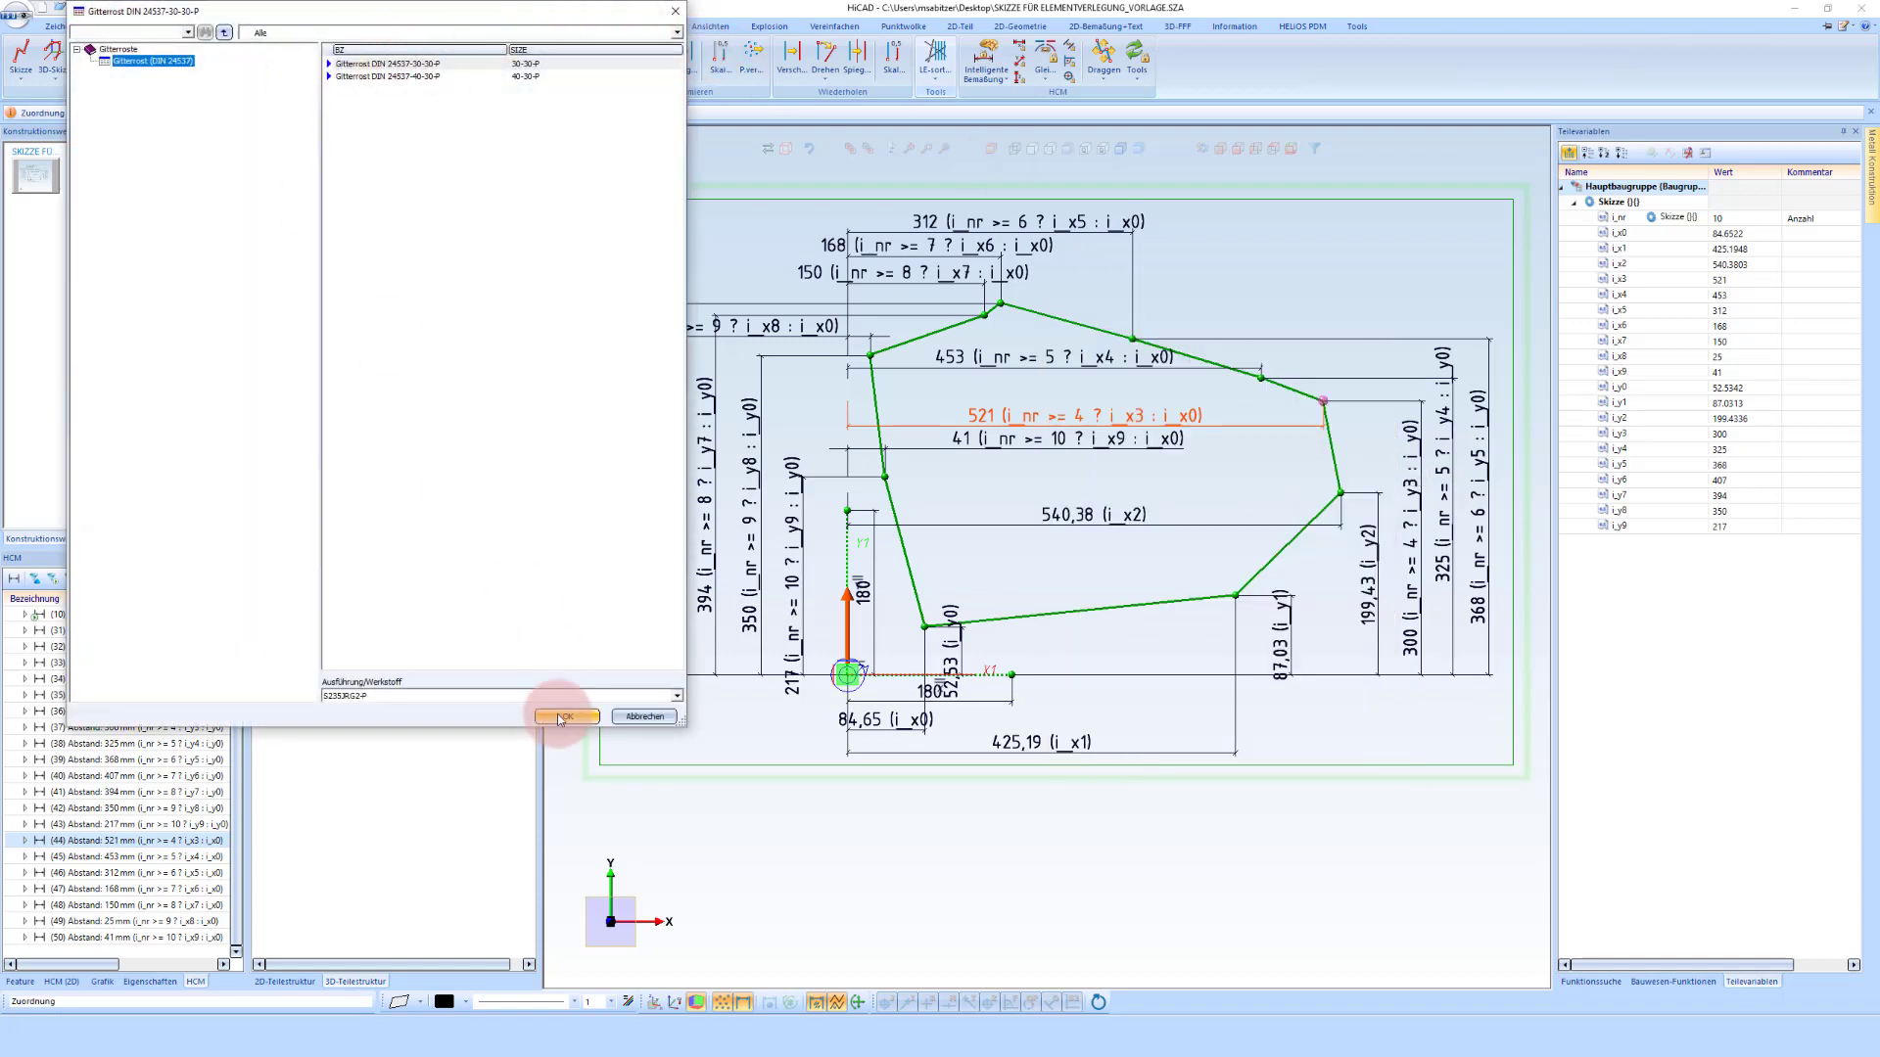
click(557, 723)
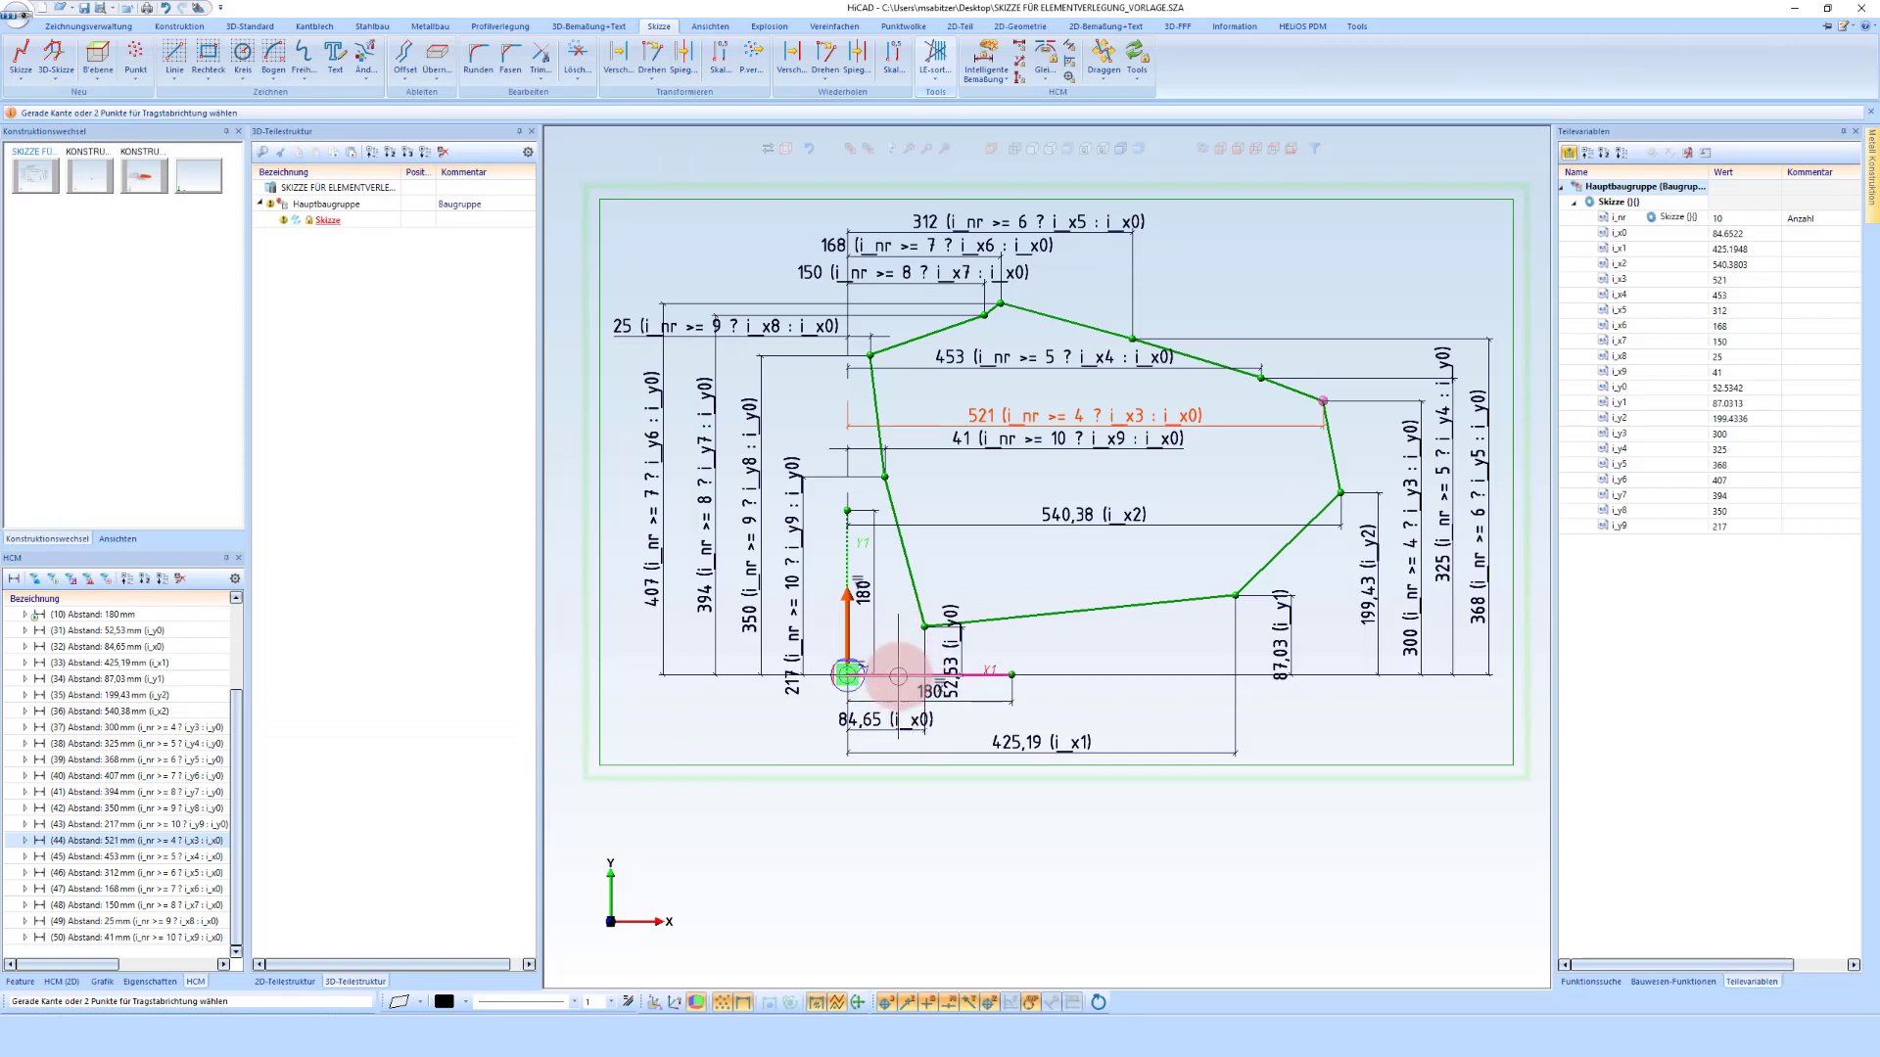
click(898, 676)
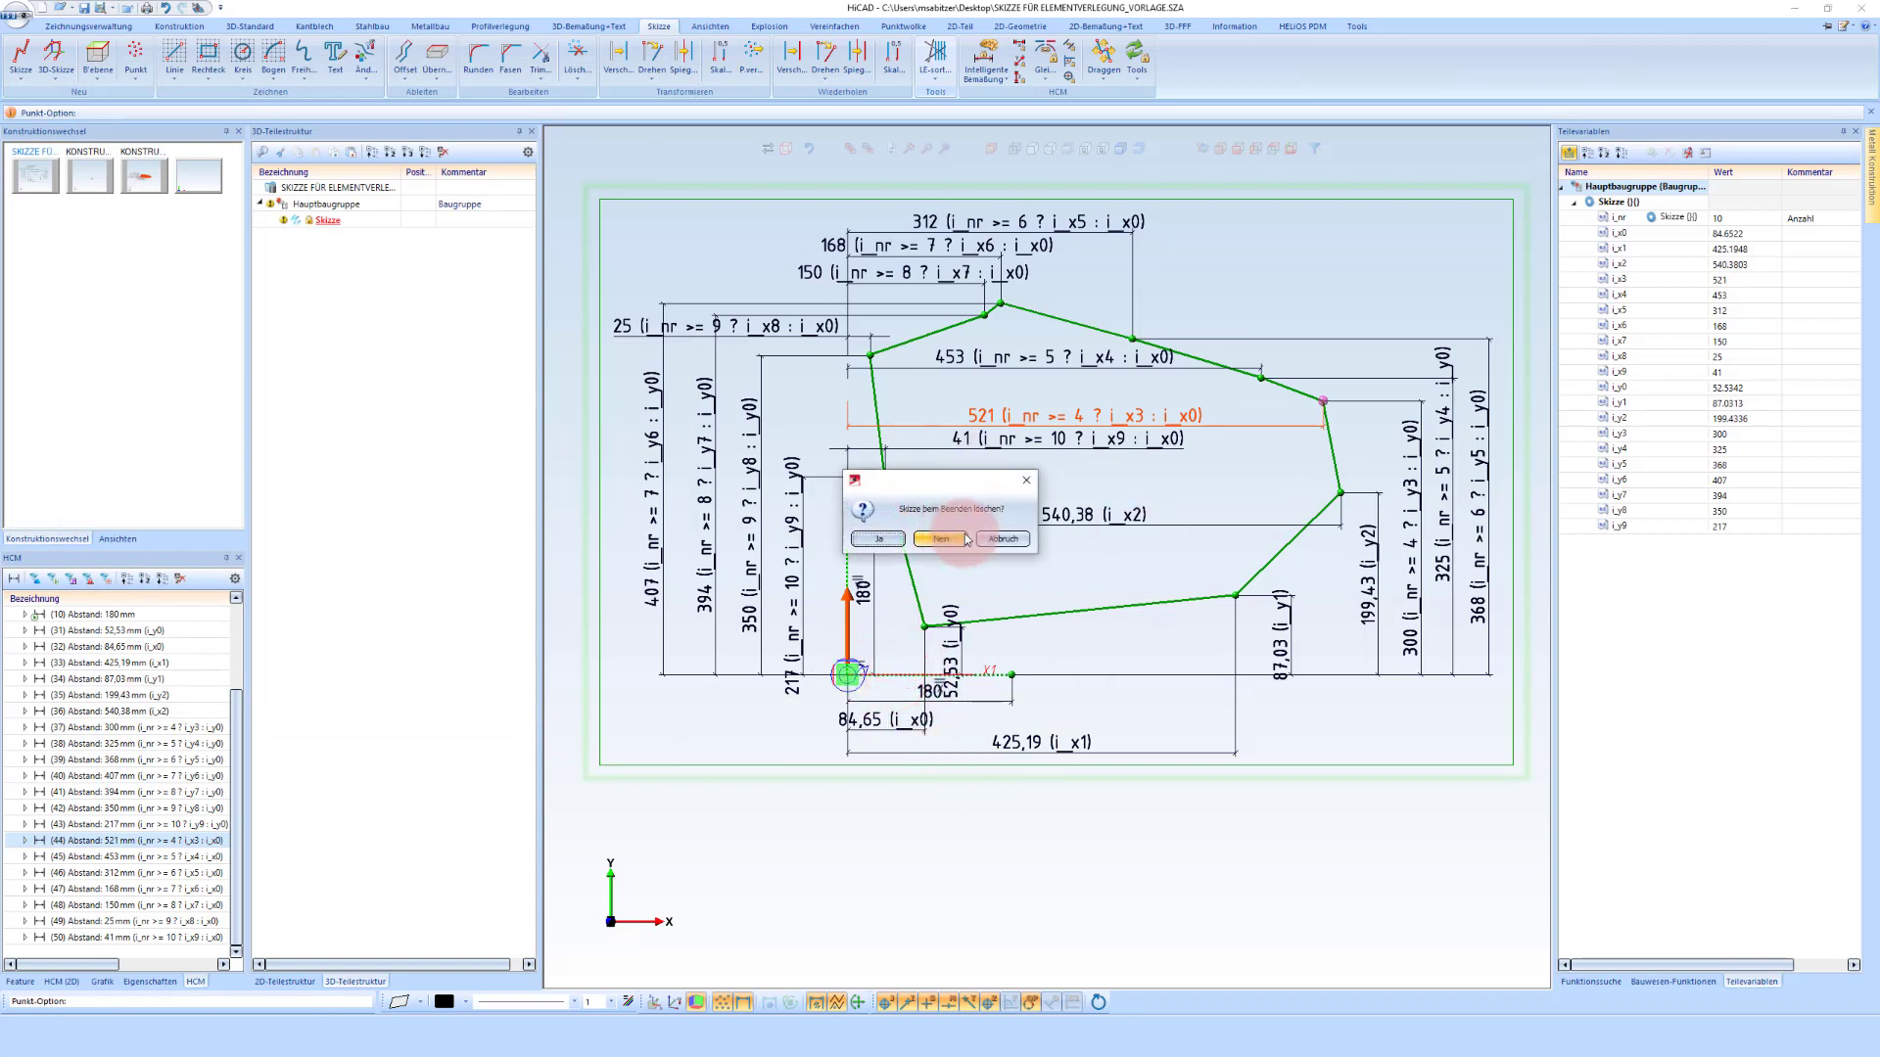
click(878, 542)
right_click(1235, 543)
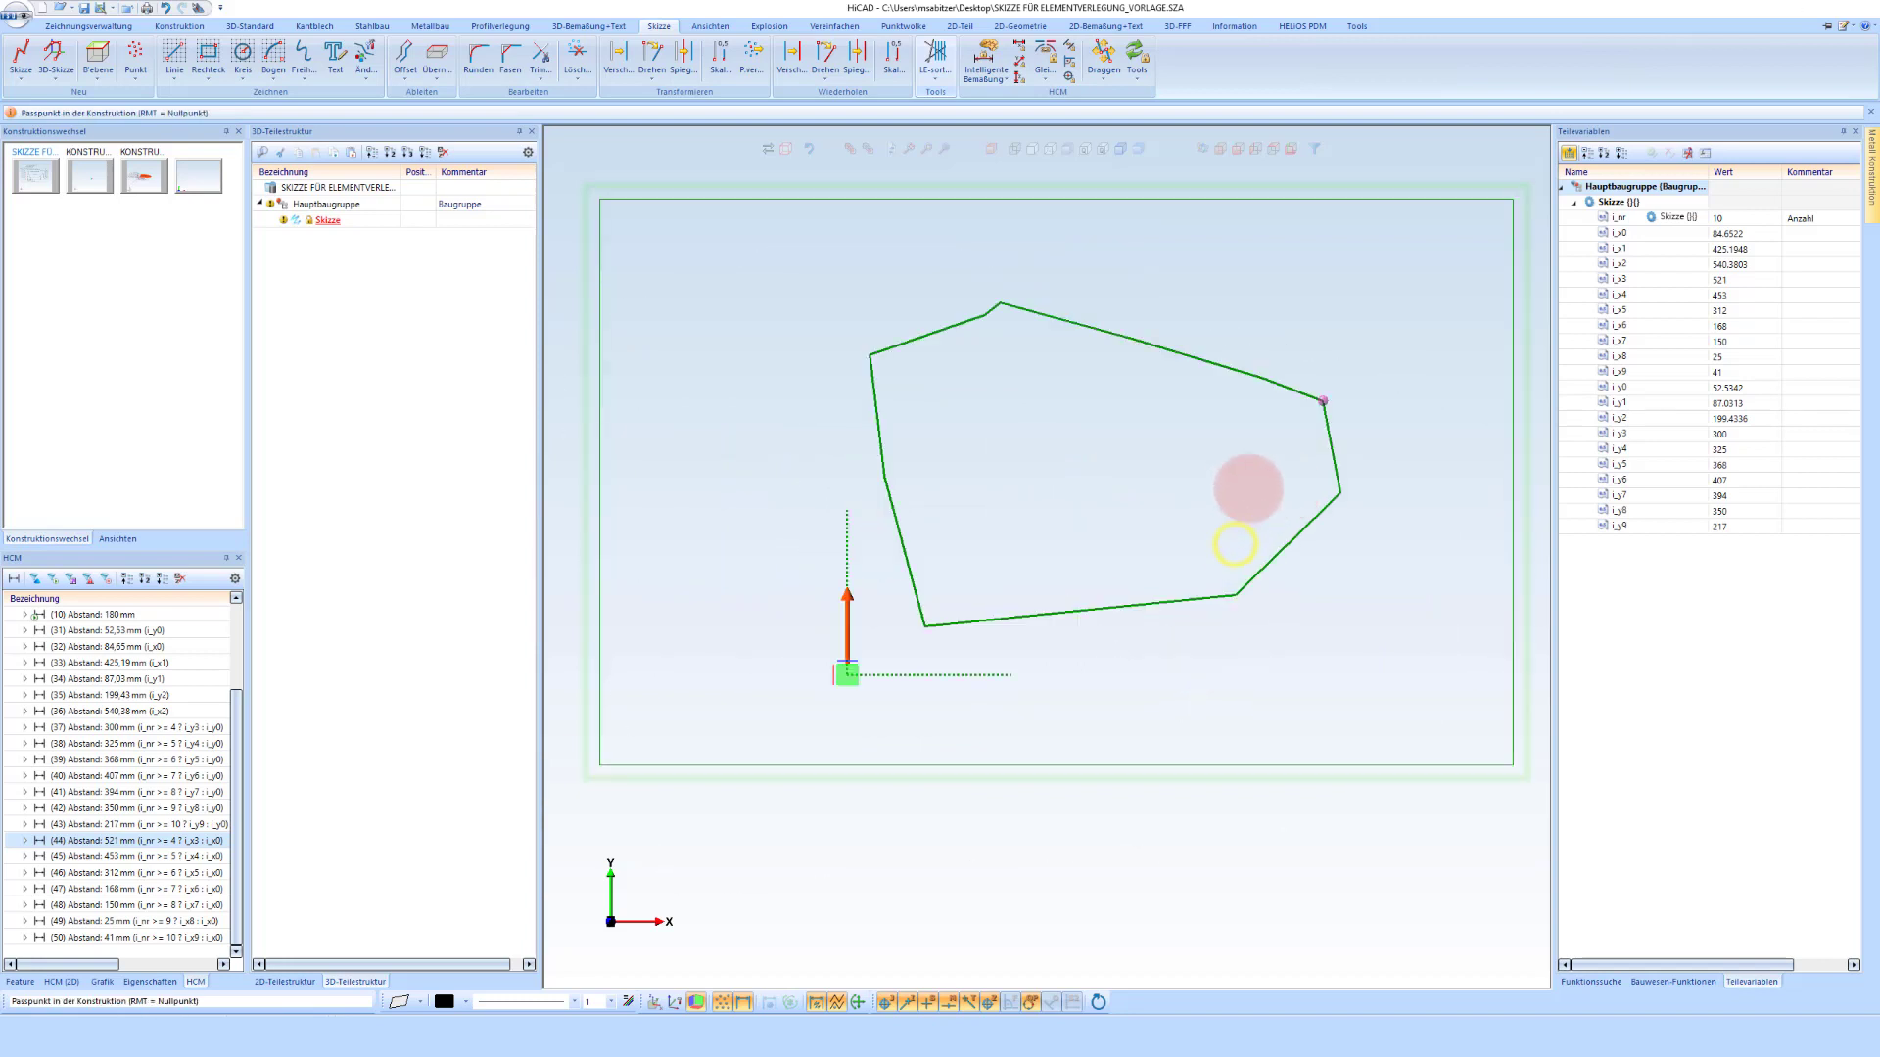
Place the grating sketch in the outer contour at its zero point and finish placement
right_click(1265, 448)
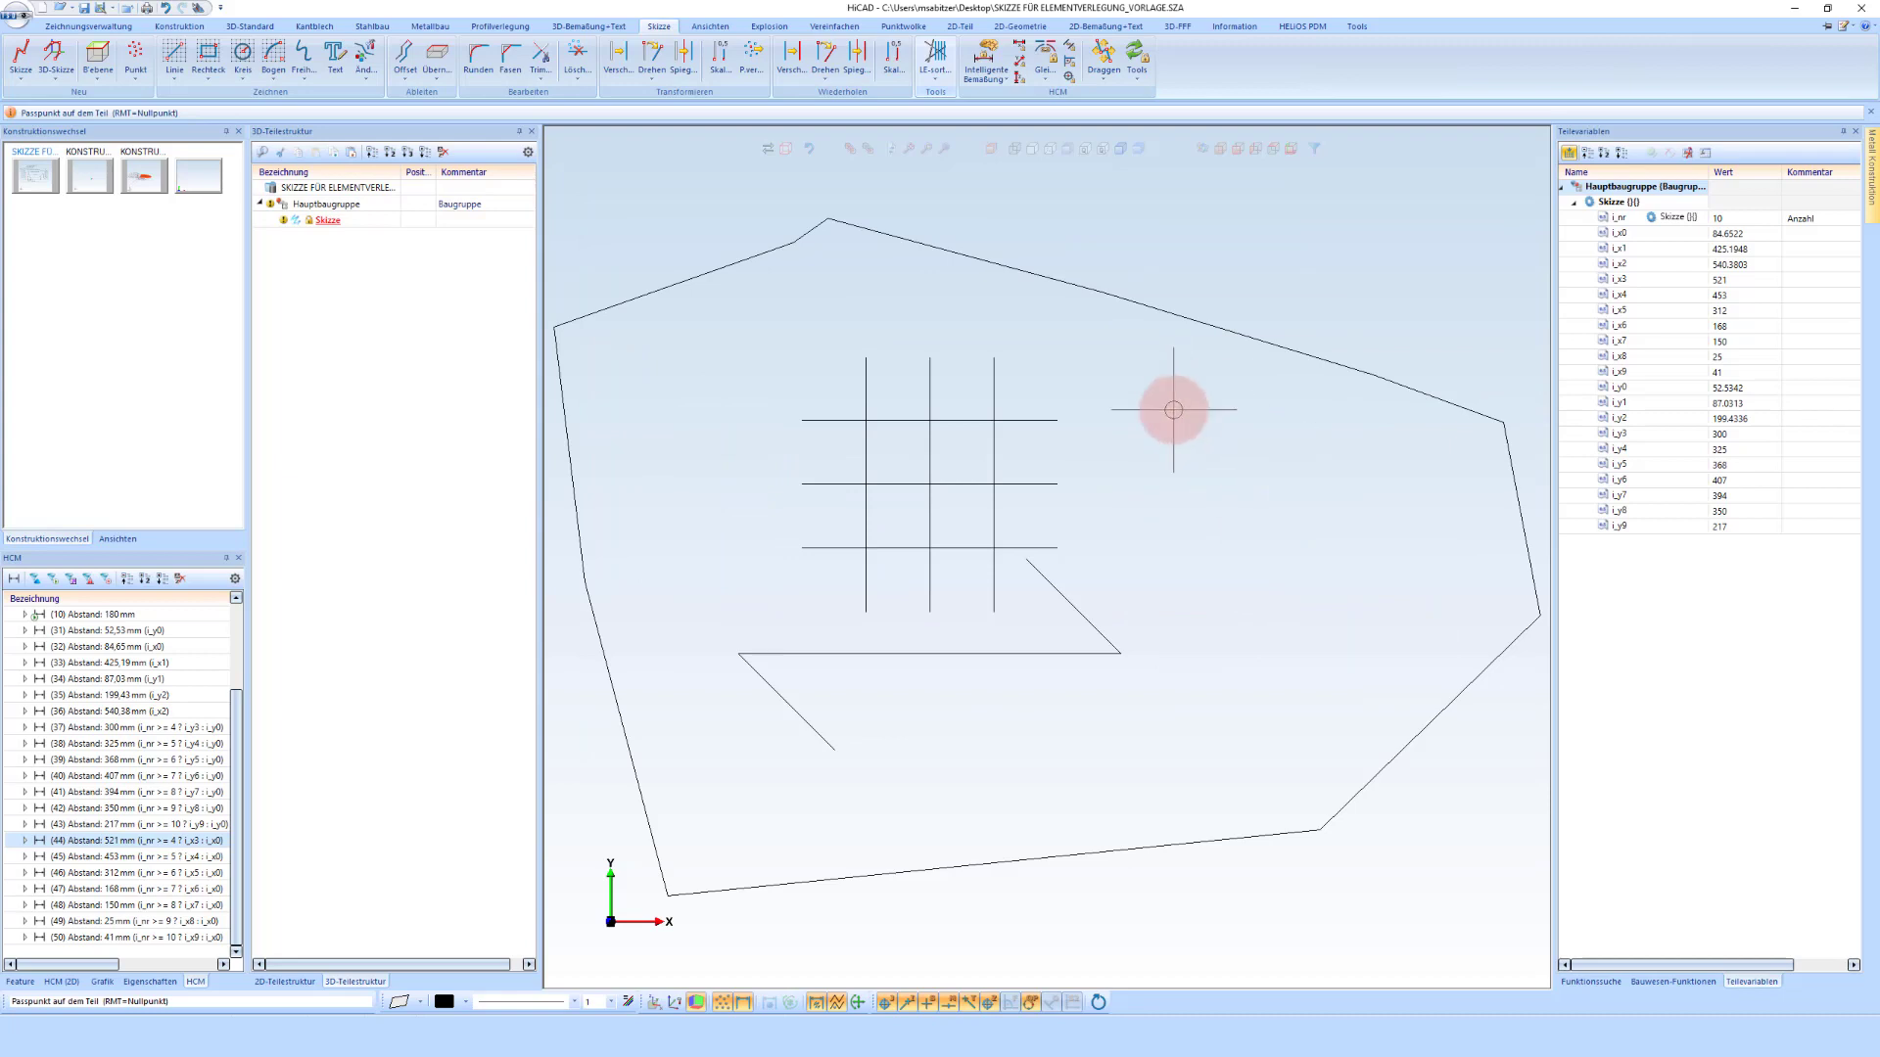
right_click(1172, 409)
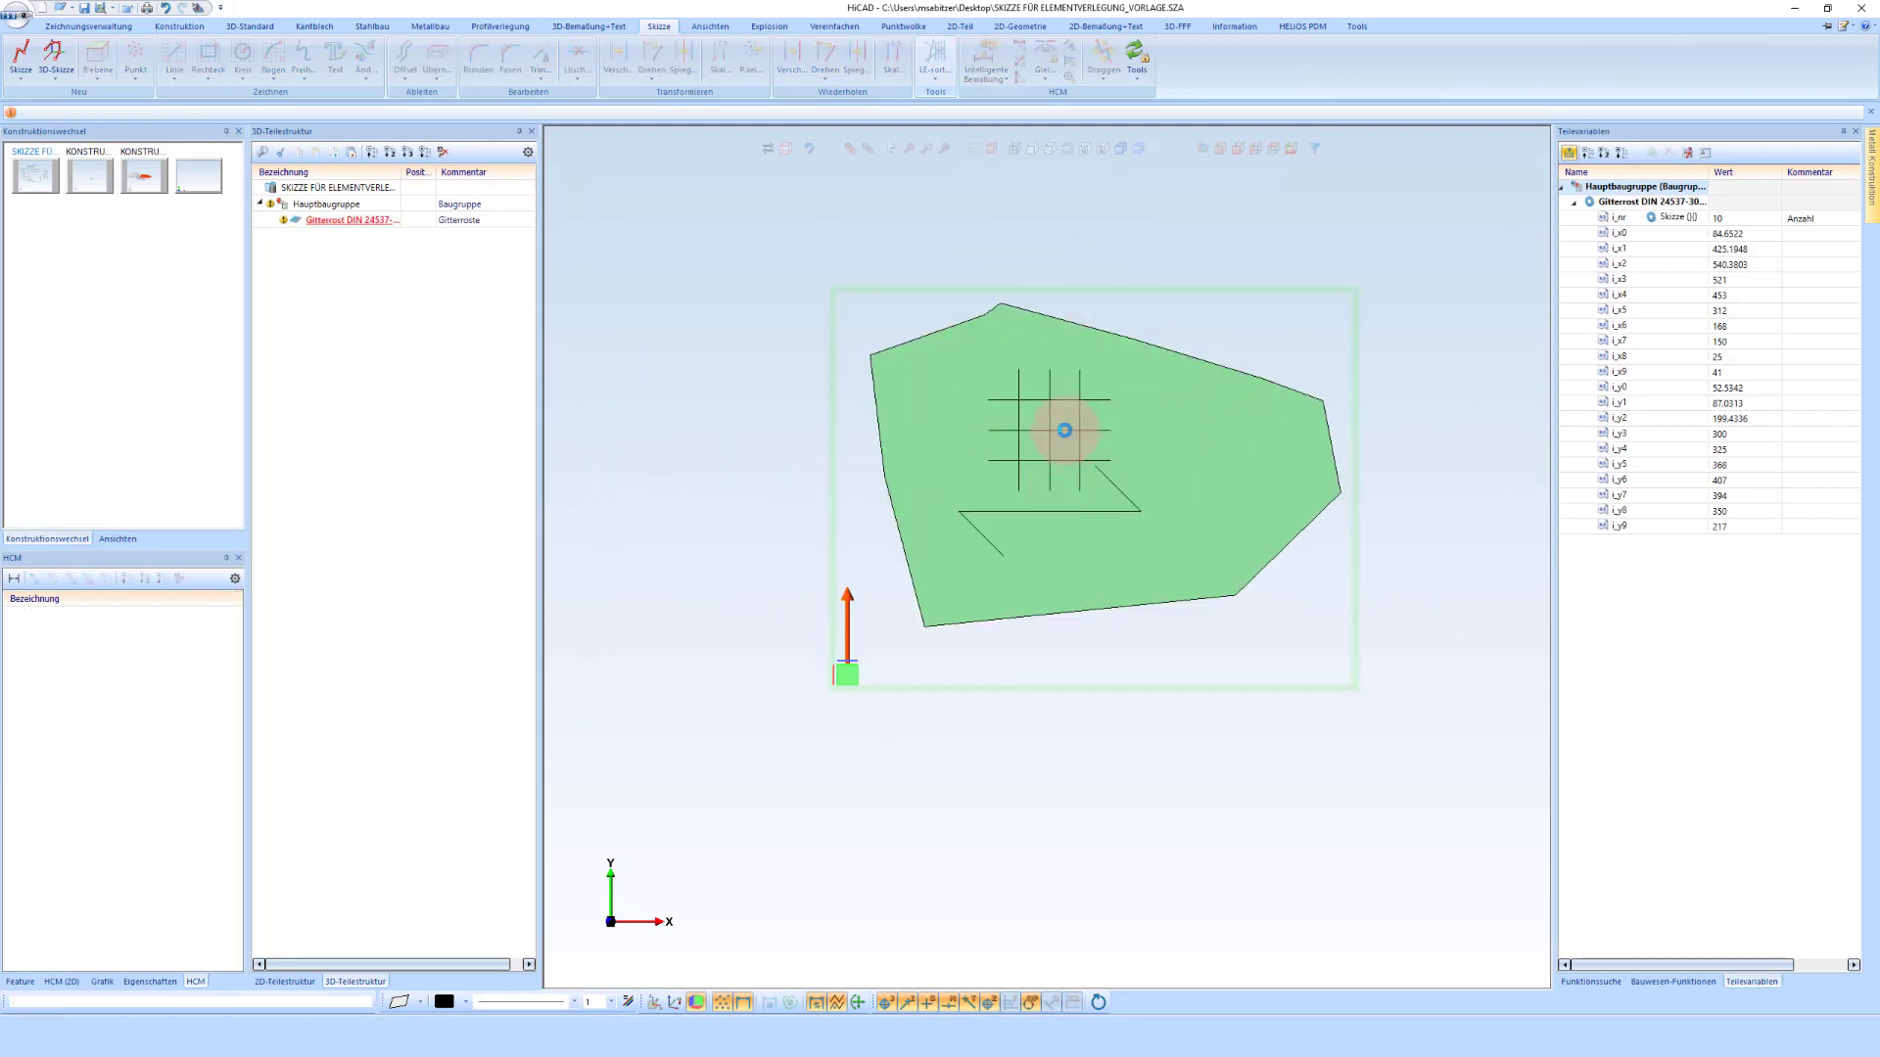
right_click(1064, 430)
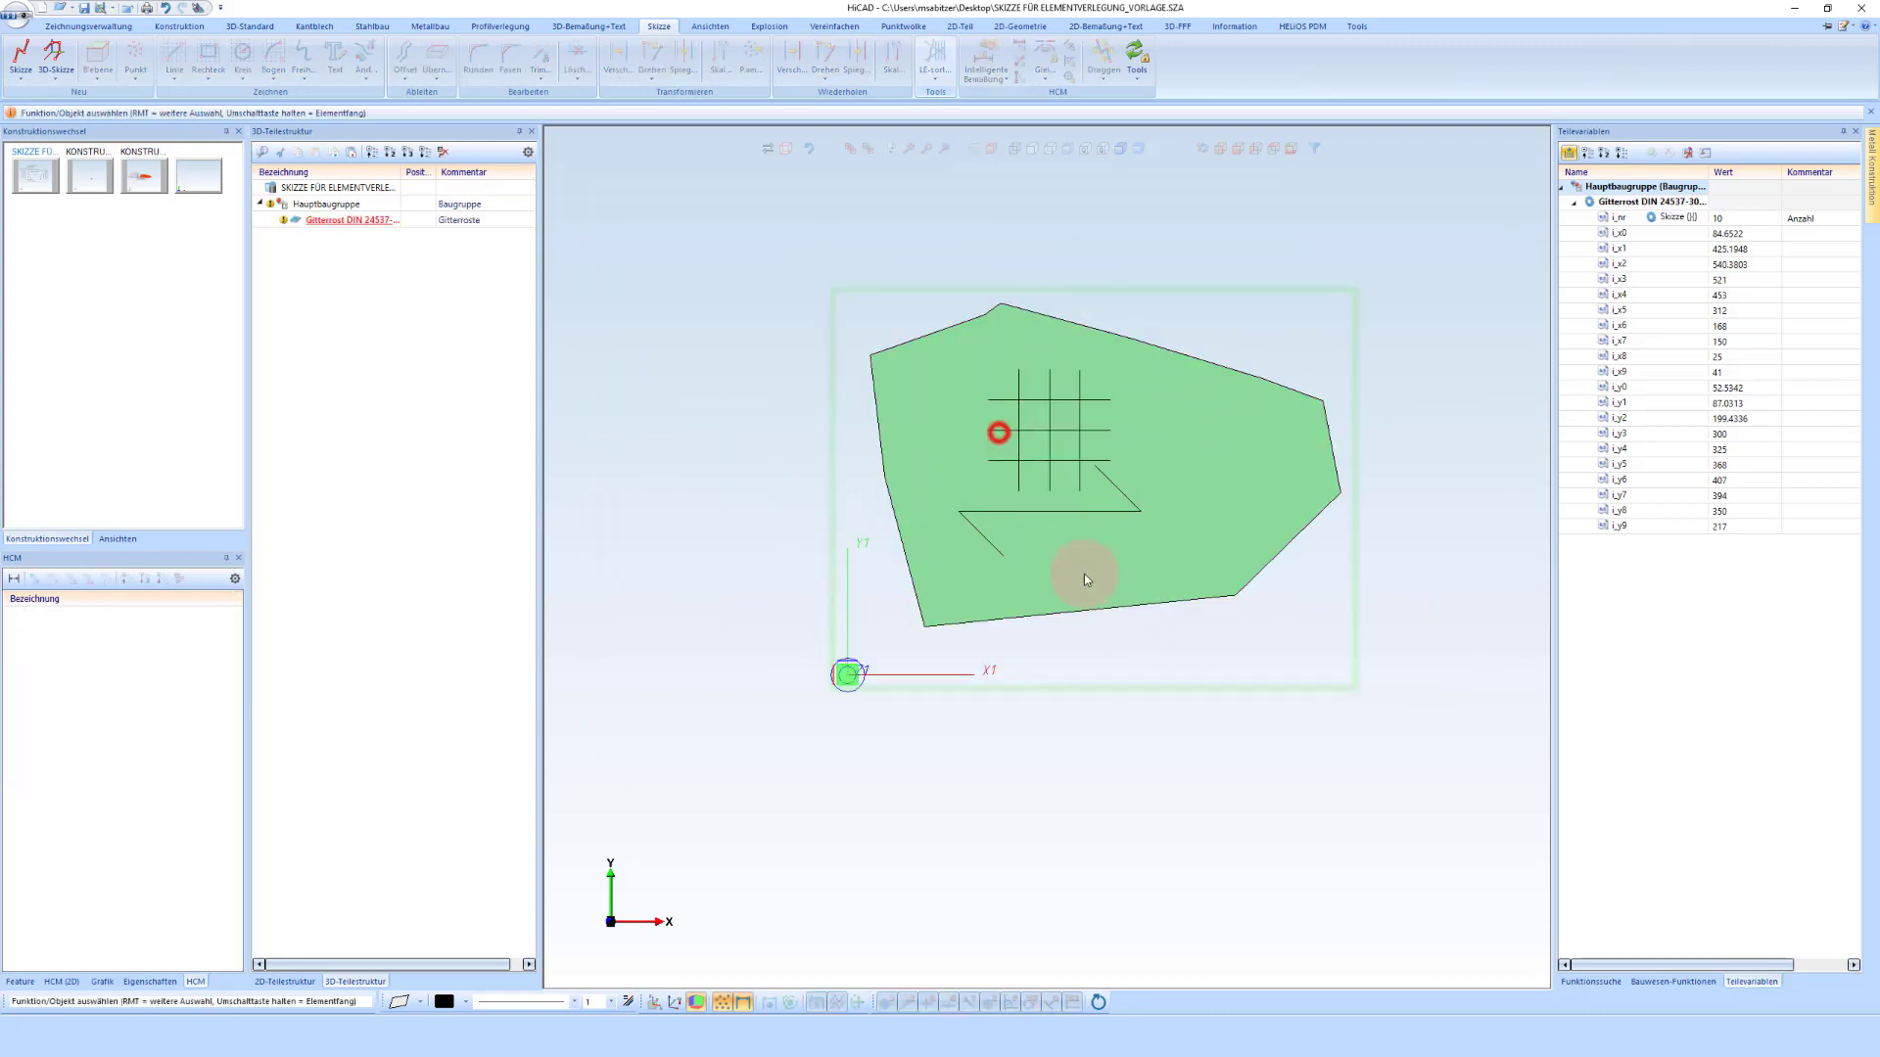
click(1145, 674)
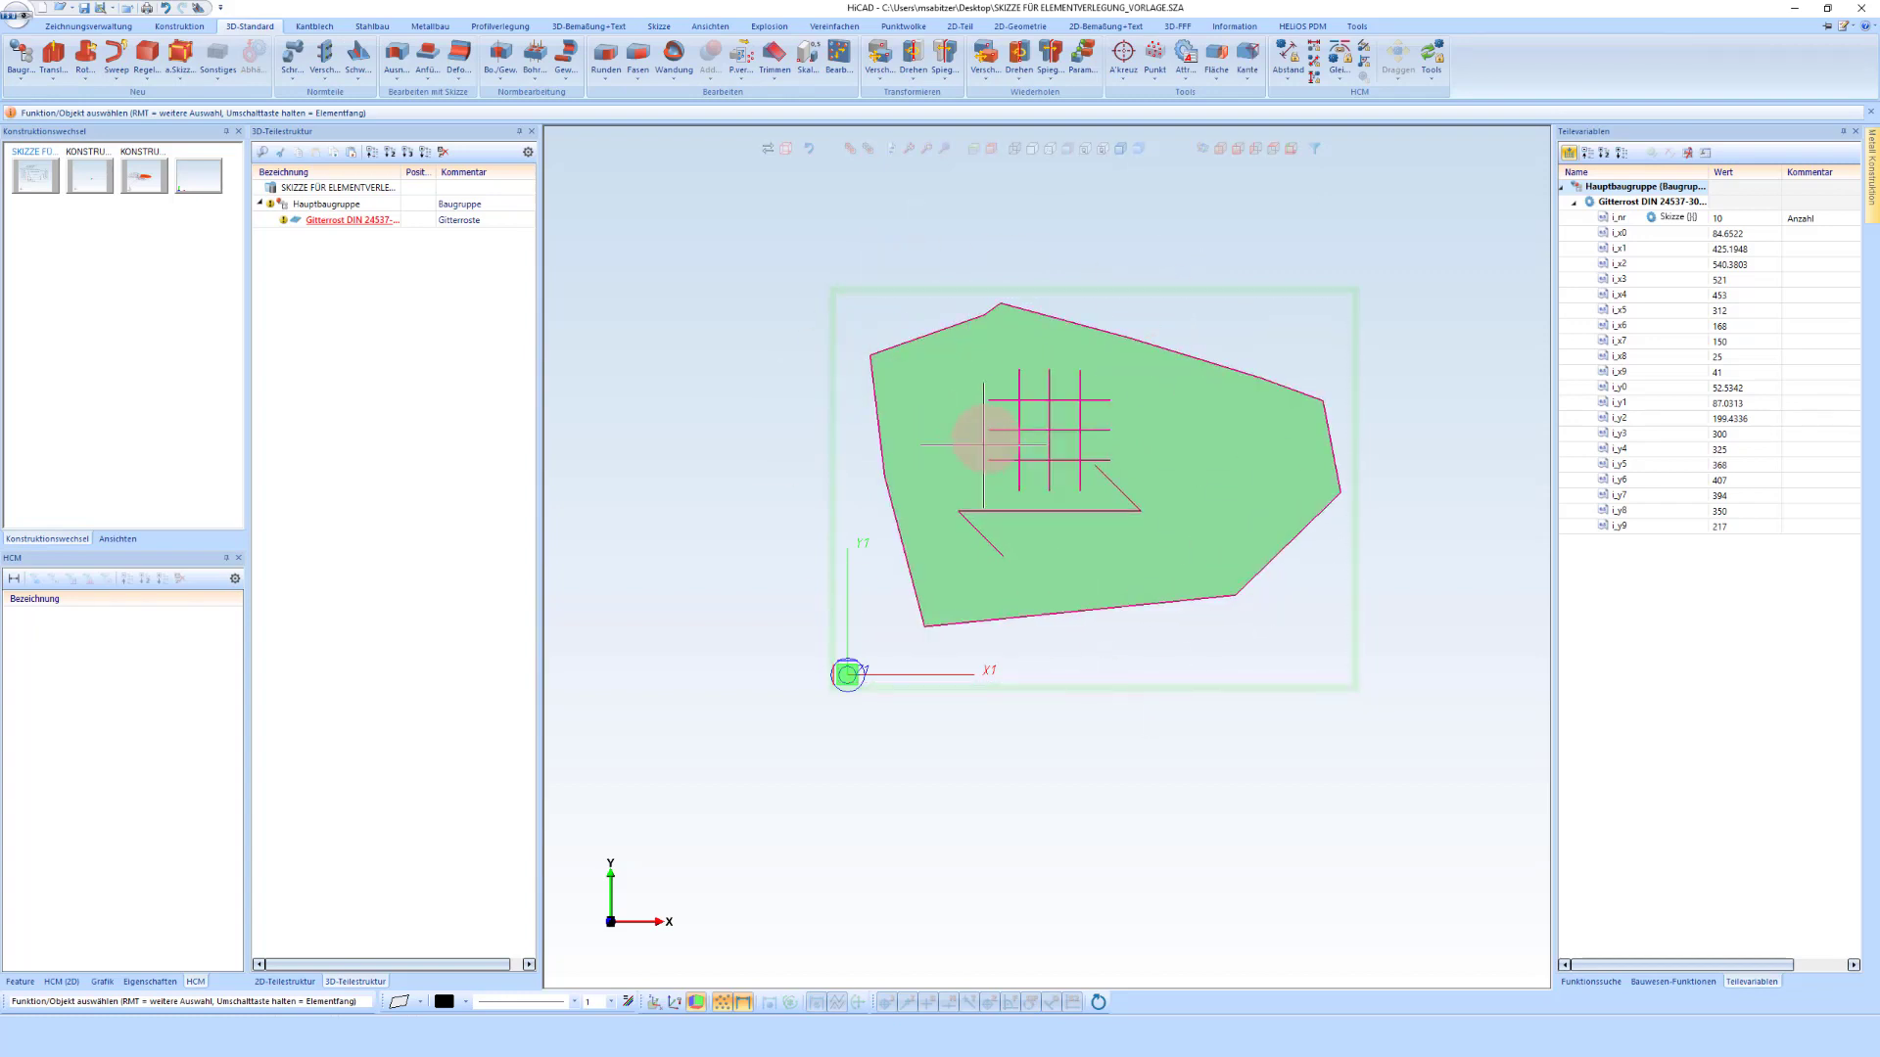
Enable Fremdbezüge verwenden for the grating part and set its part name to Gitterrost_Video
click(20, 981)
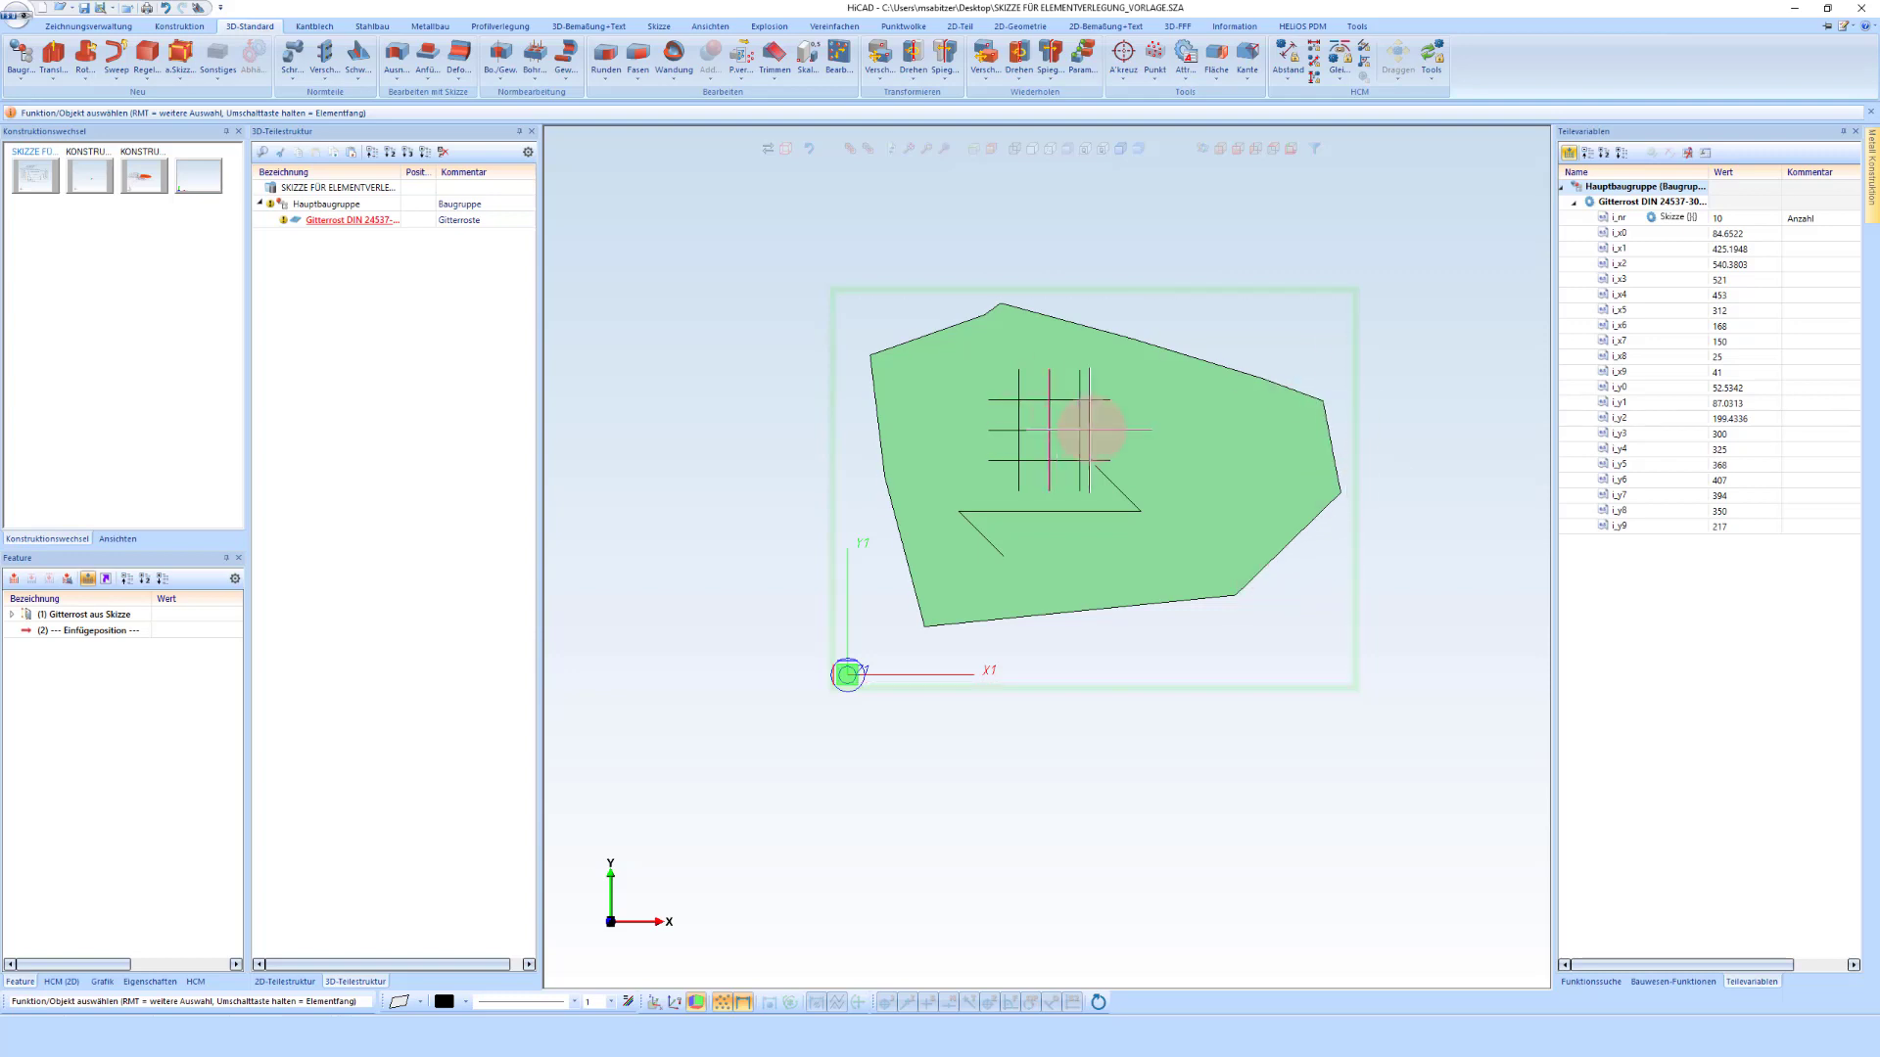
click(105, 580)
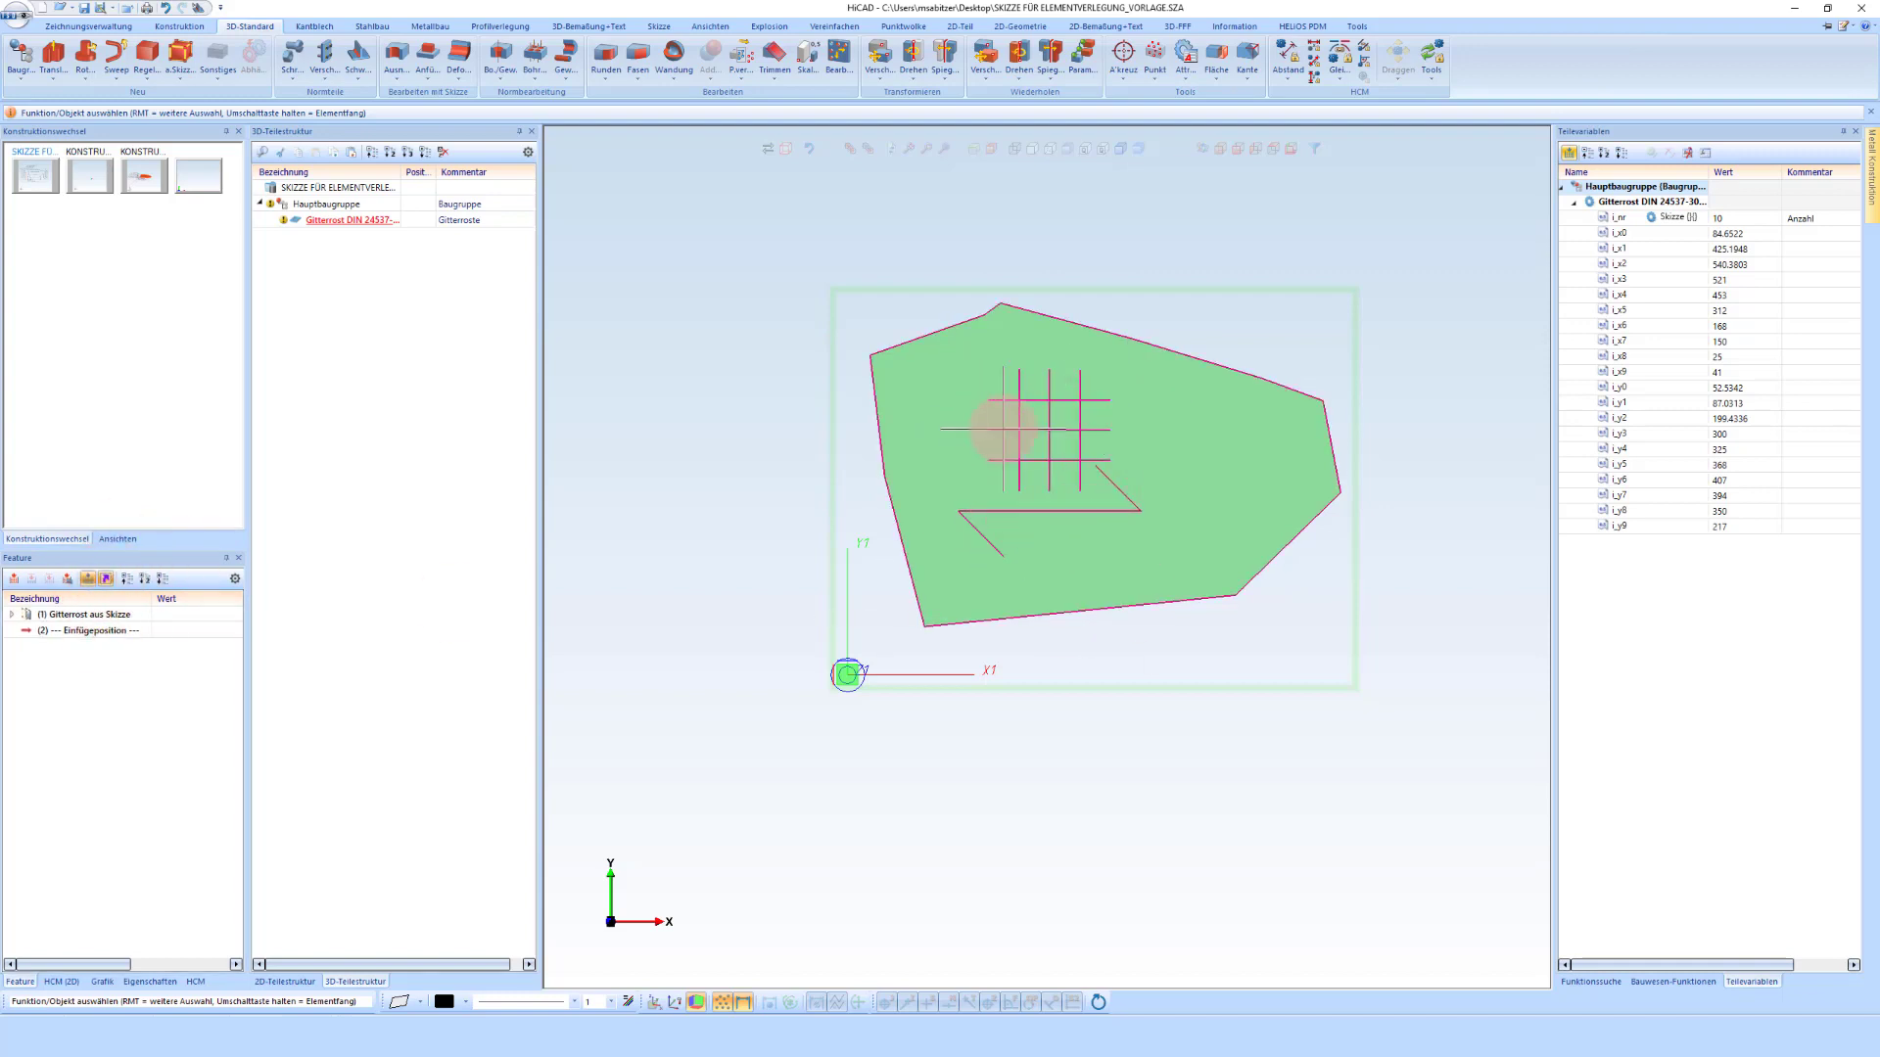
click(159, 983)
click(109, 594)
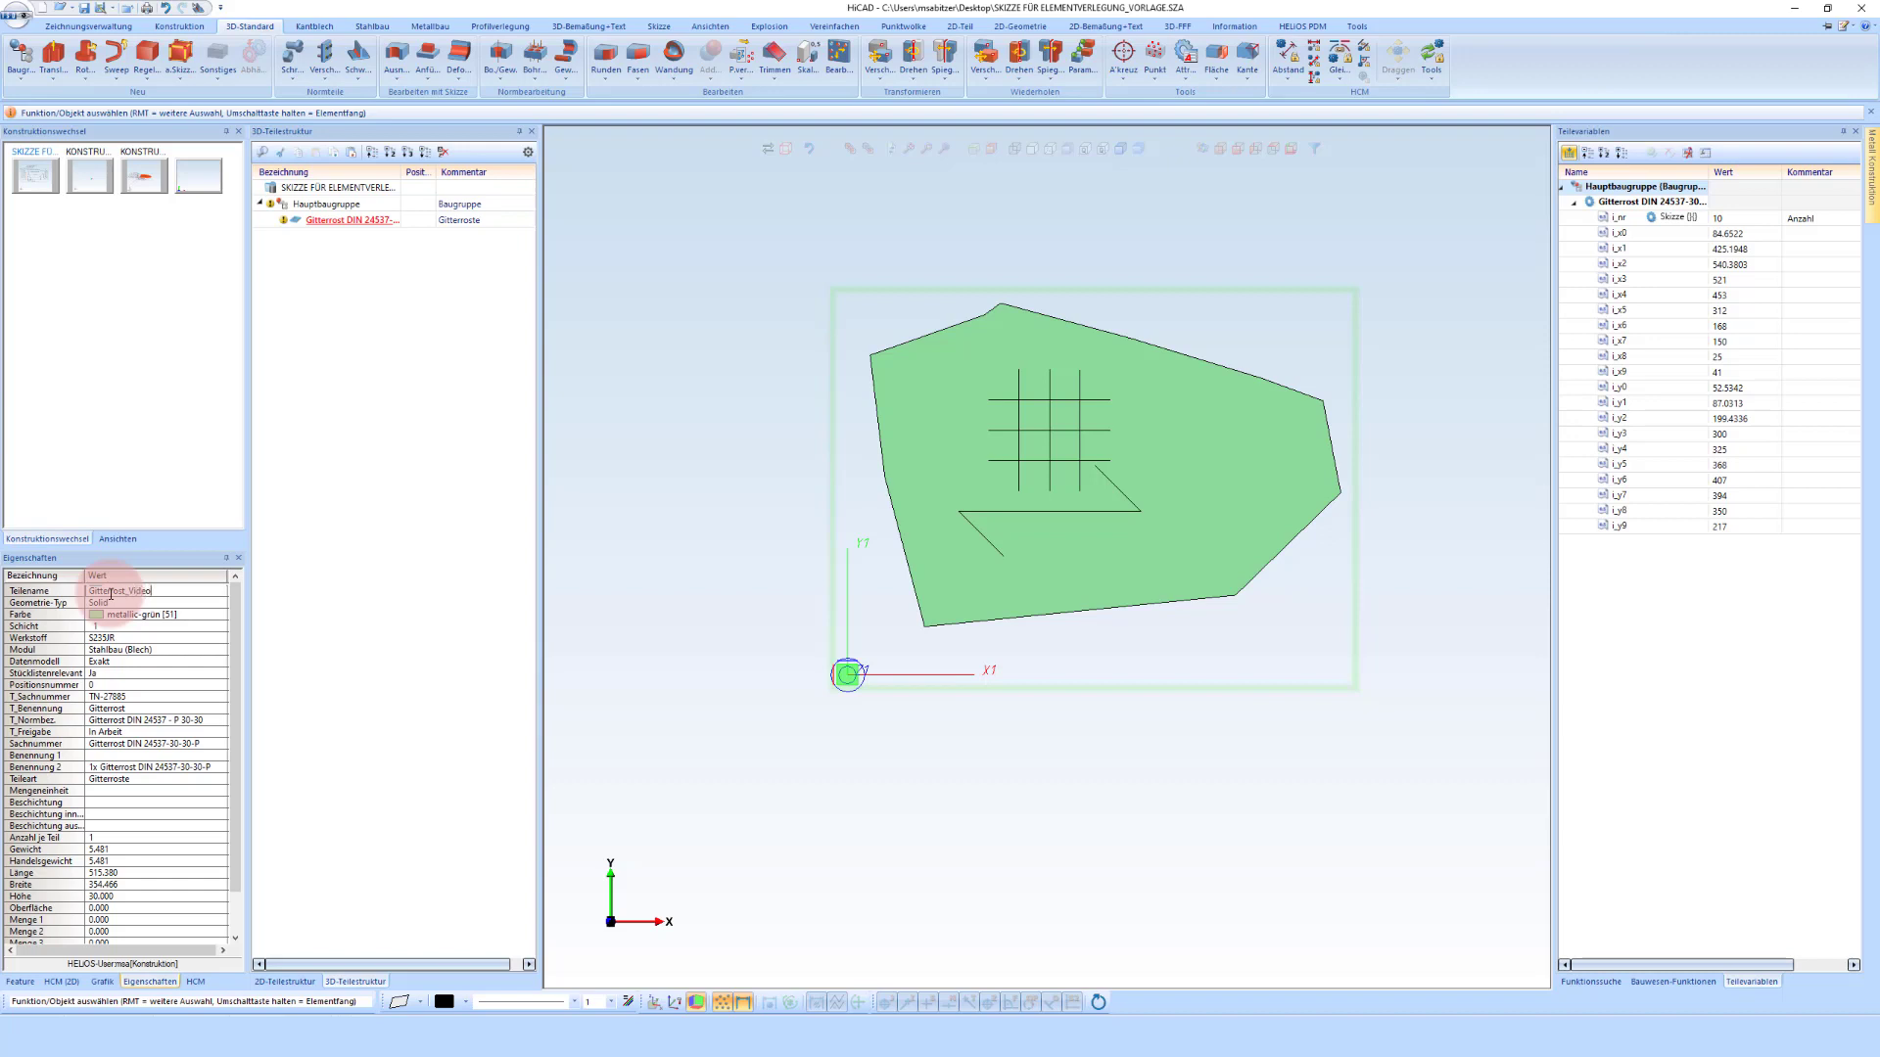
Confirm the part name Gitterrost_Video and switch the part to wireframe display
click(763, 646)
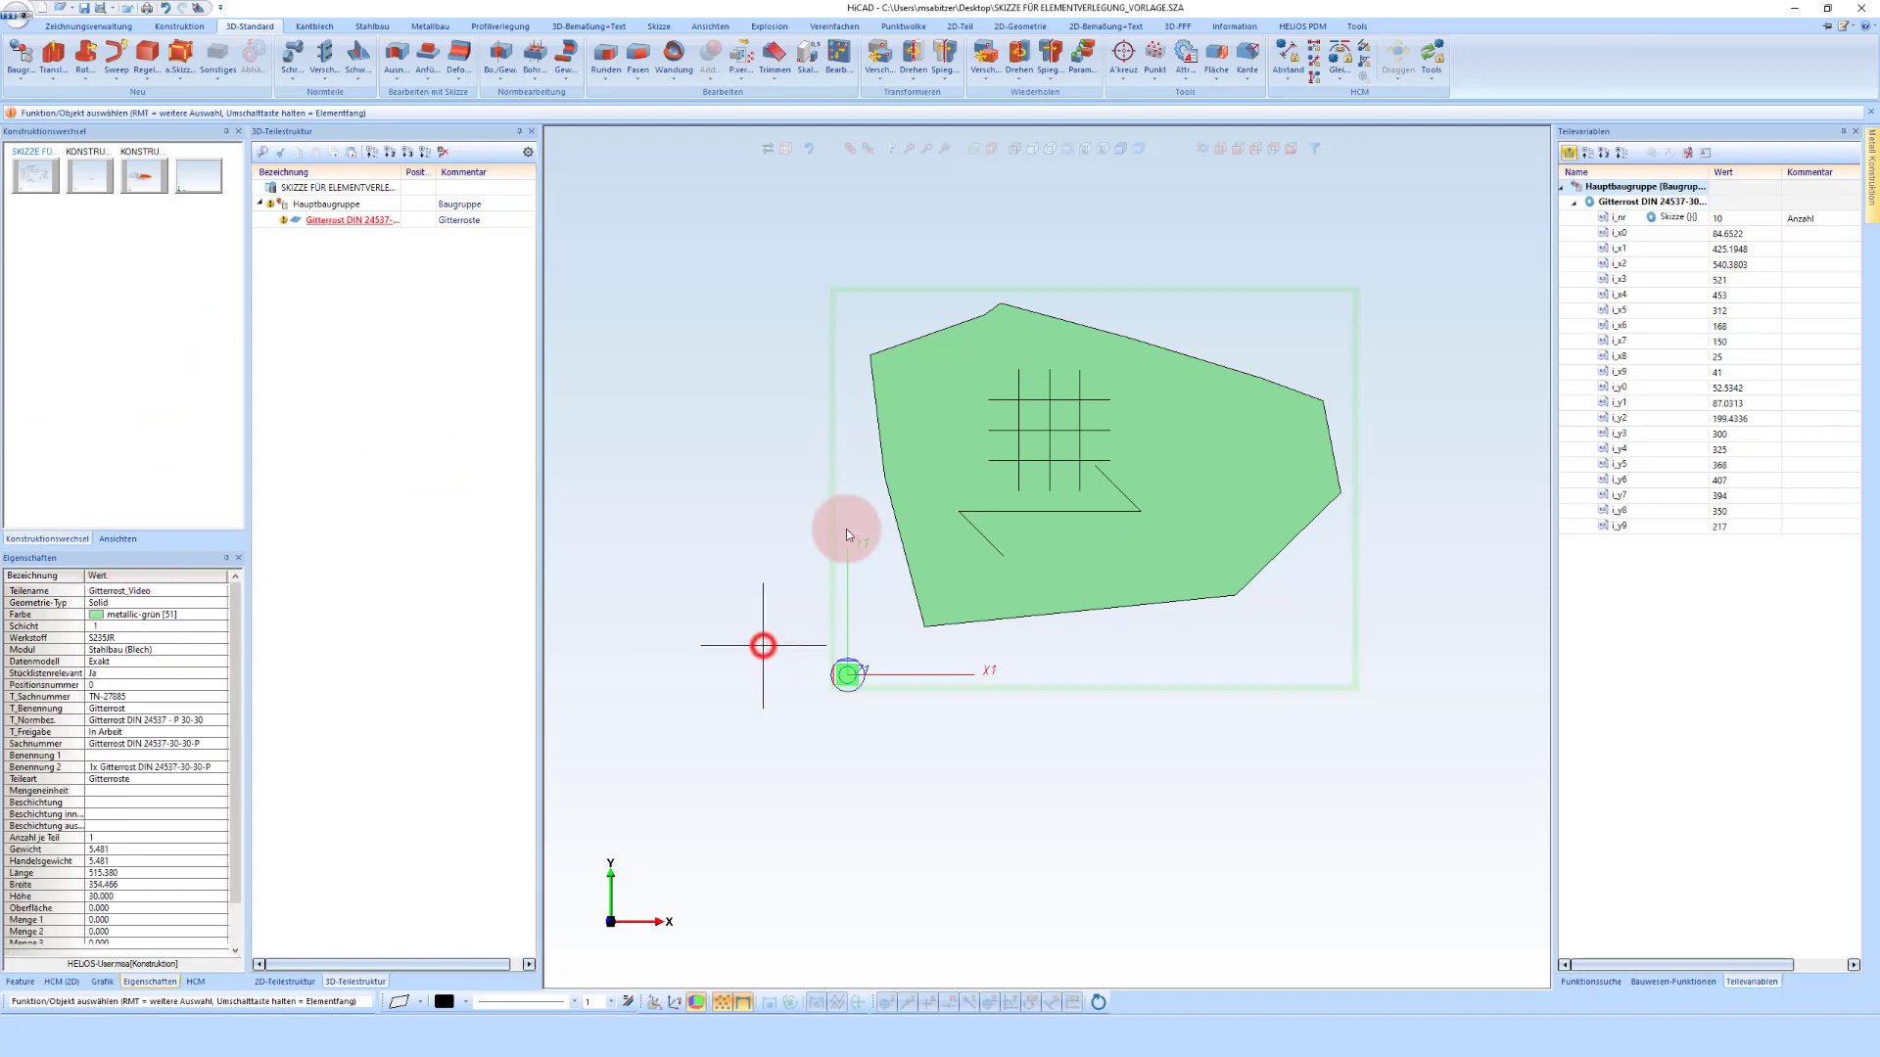
click(1021, 147)
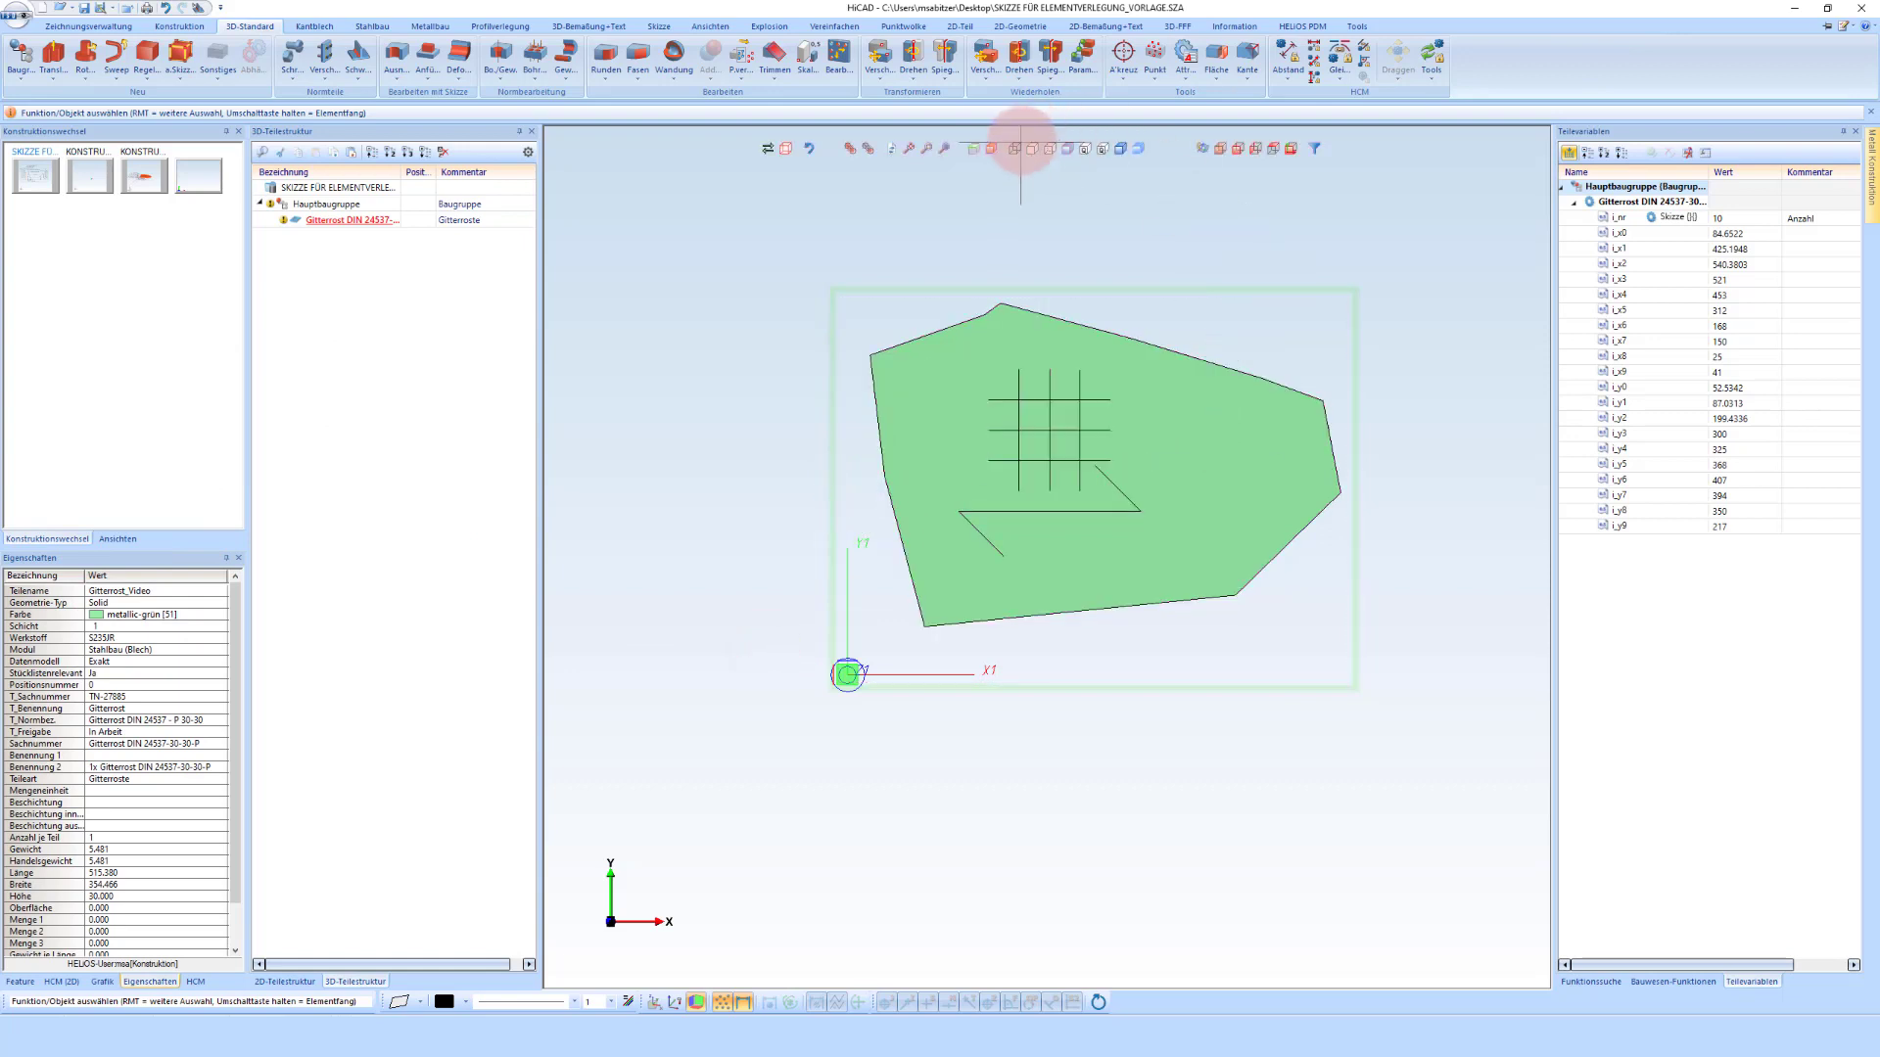
click(1032, 152)
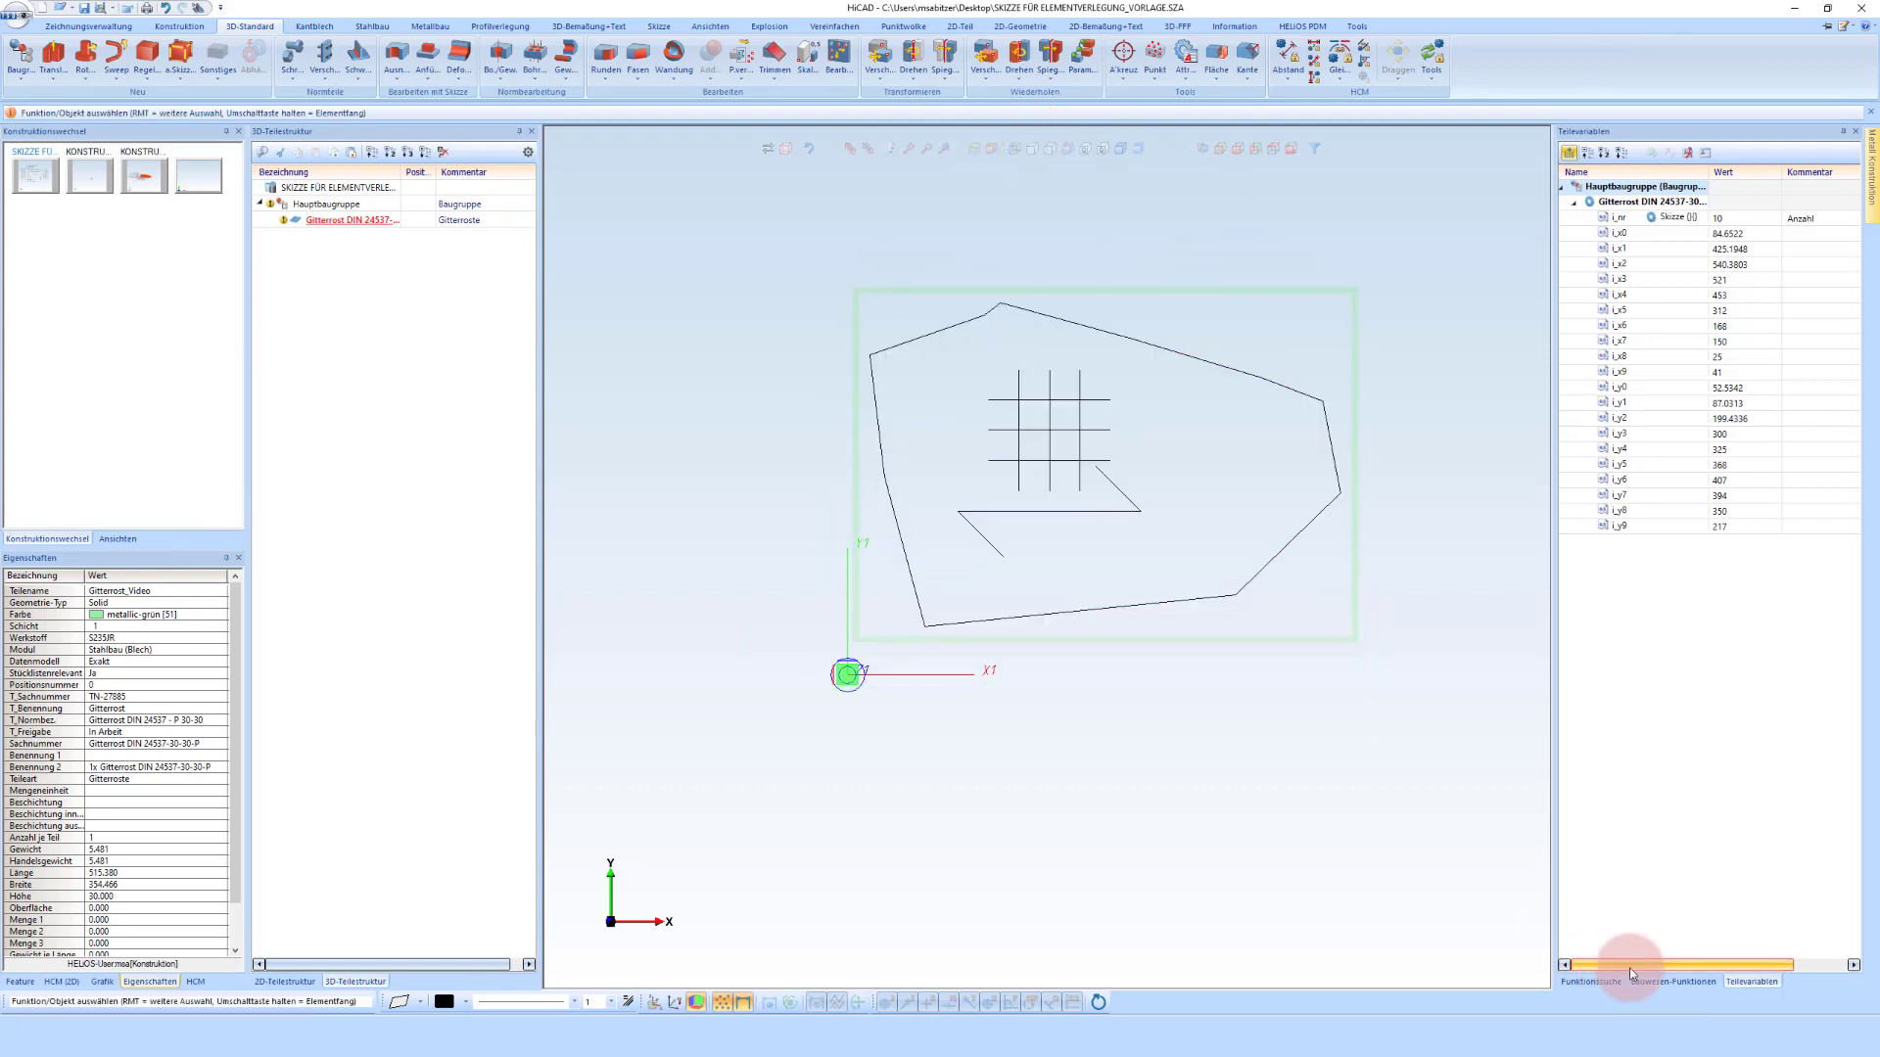
Save the part as an element-placement variant in ISD Austria with Sachnummer Gitterrost_Video
click(1654, 982)
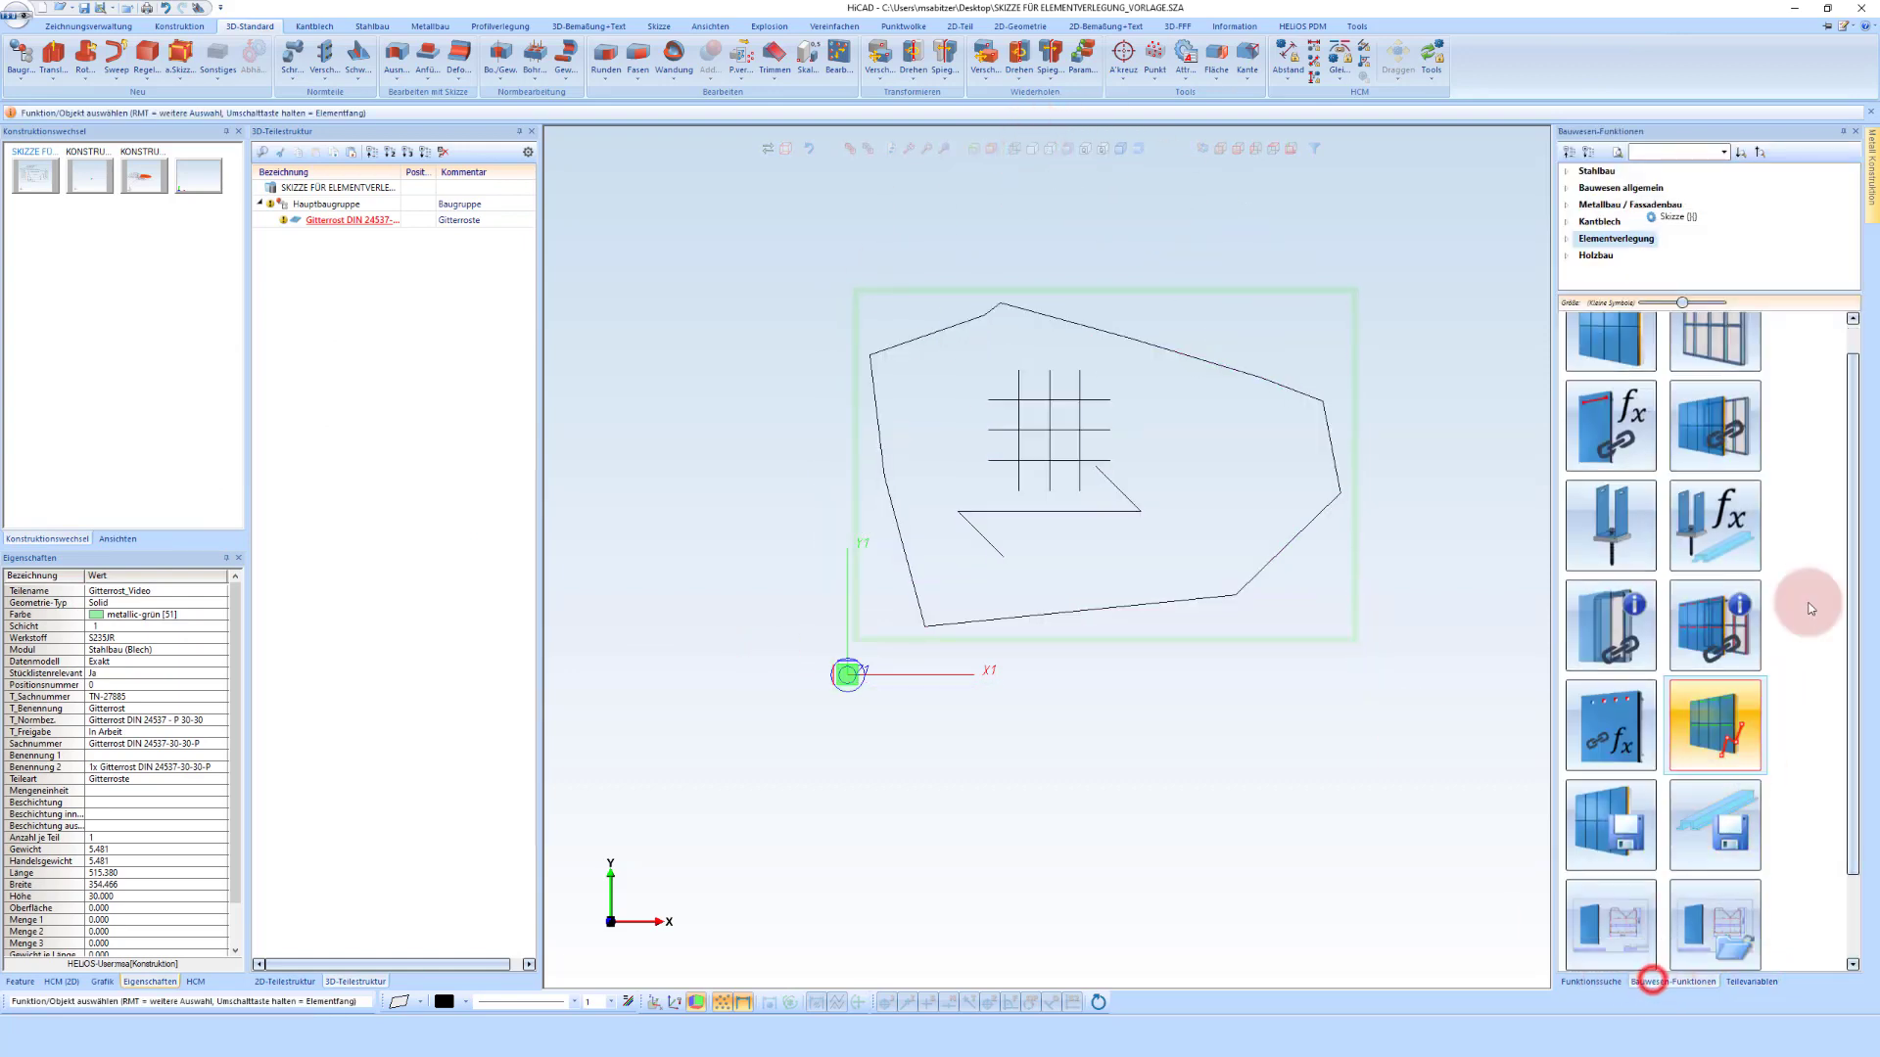
click(1603, 859)
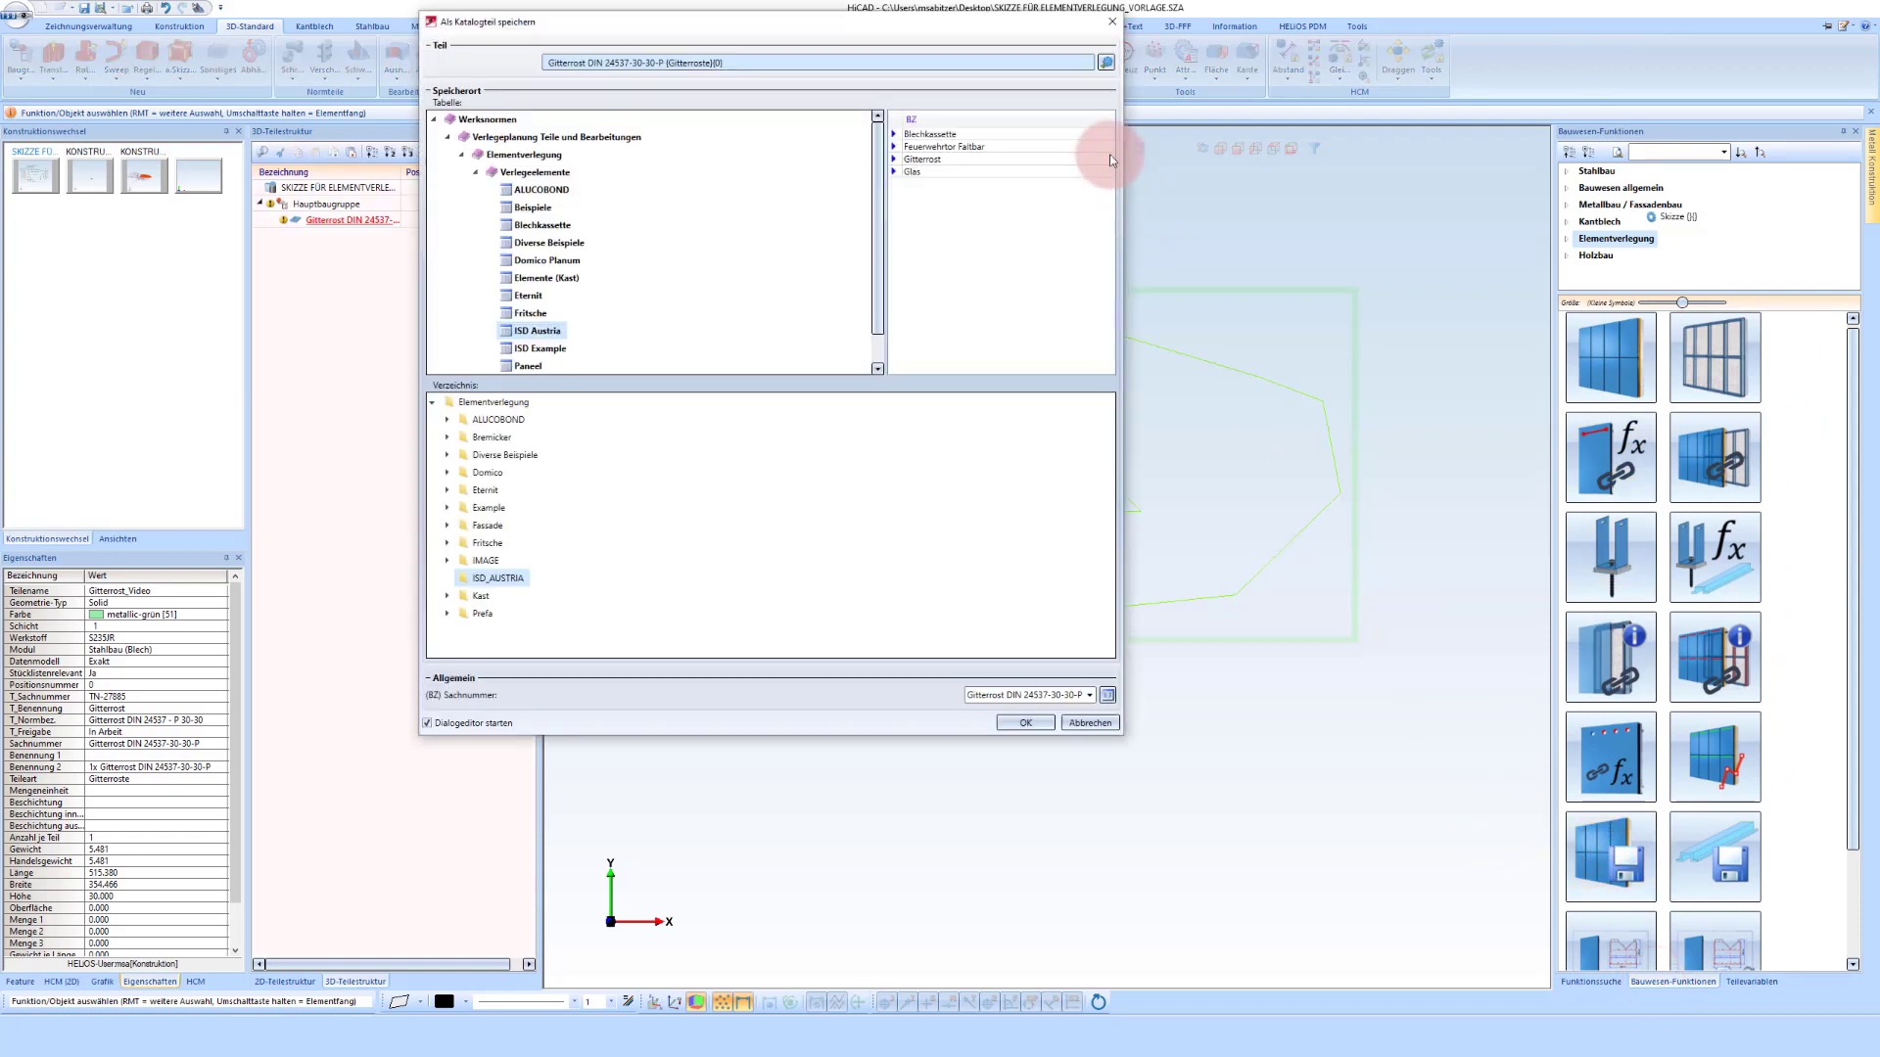
click(600, 500)
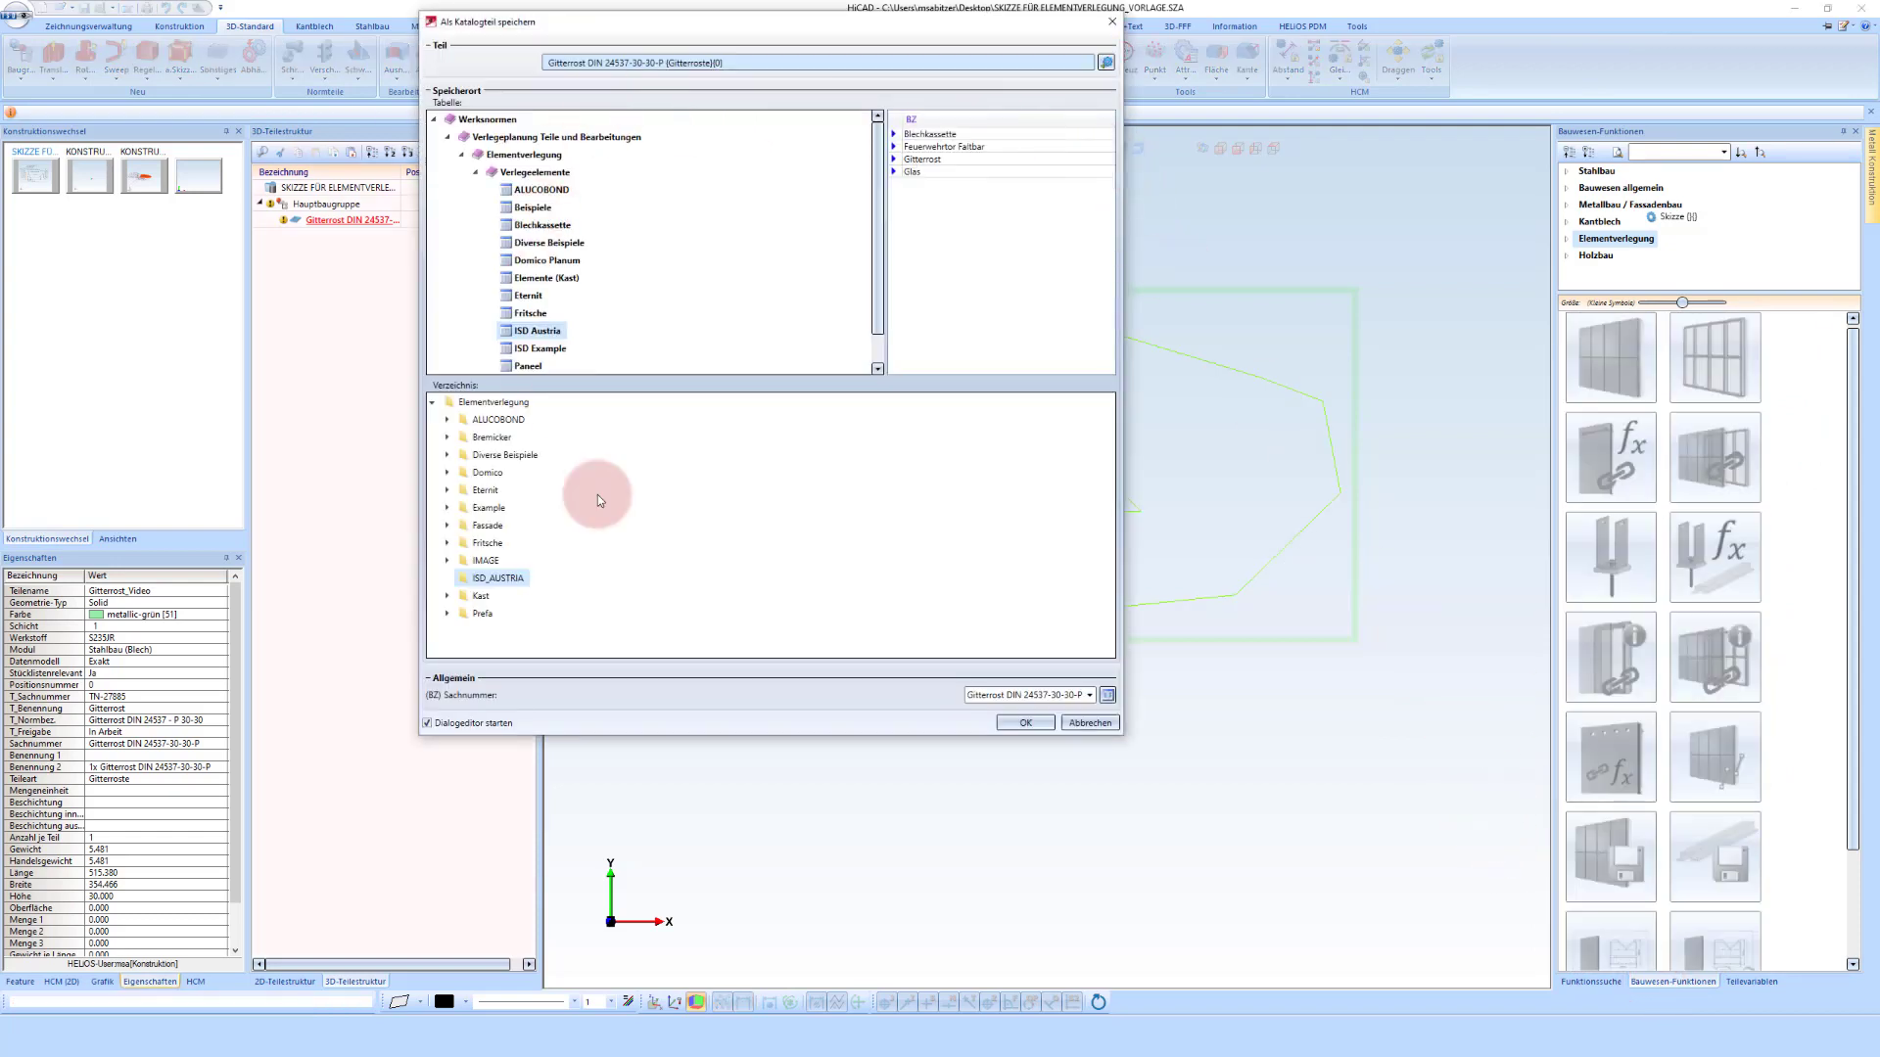
click(536, 330)
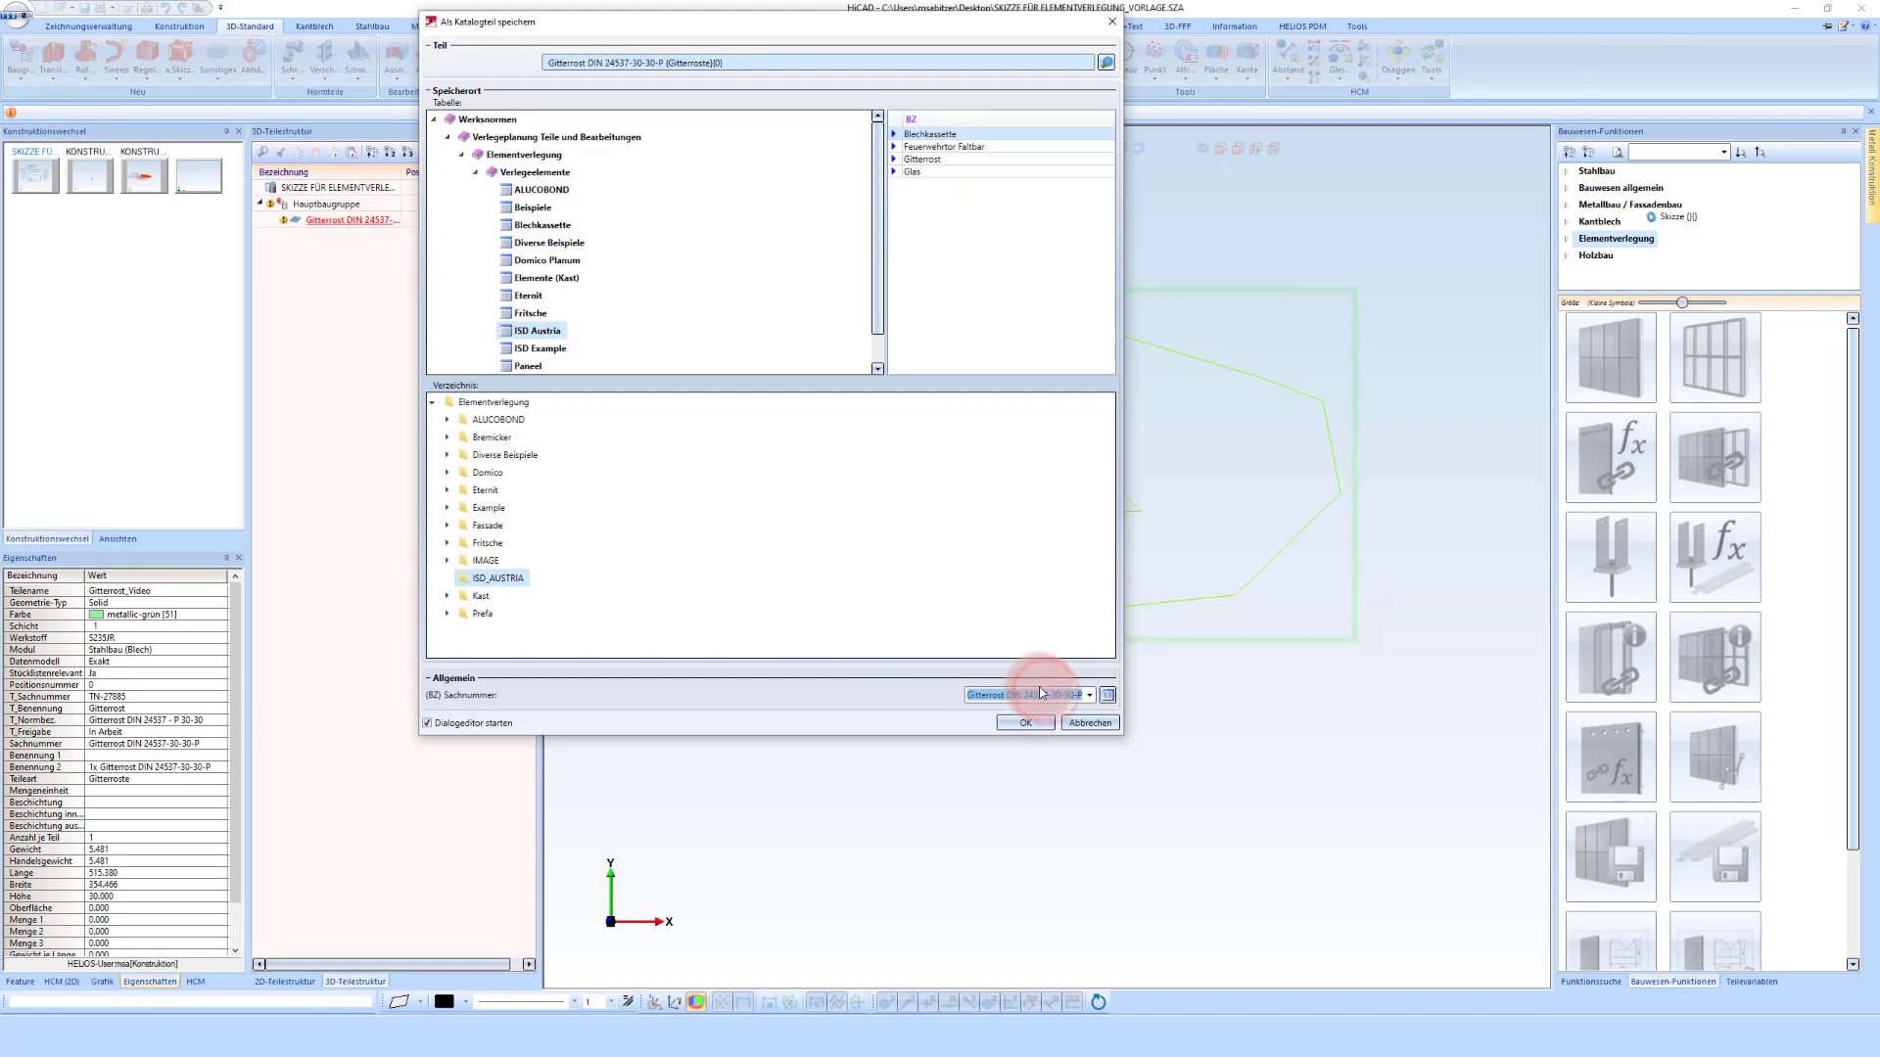
text(Gitterrost)
text(_Video)
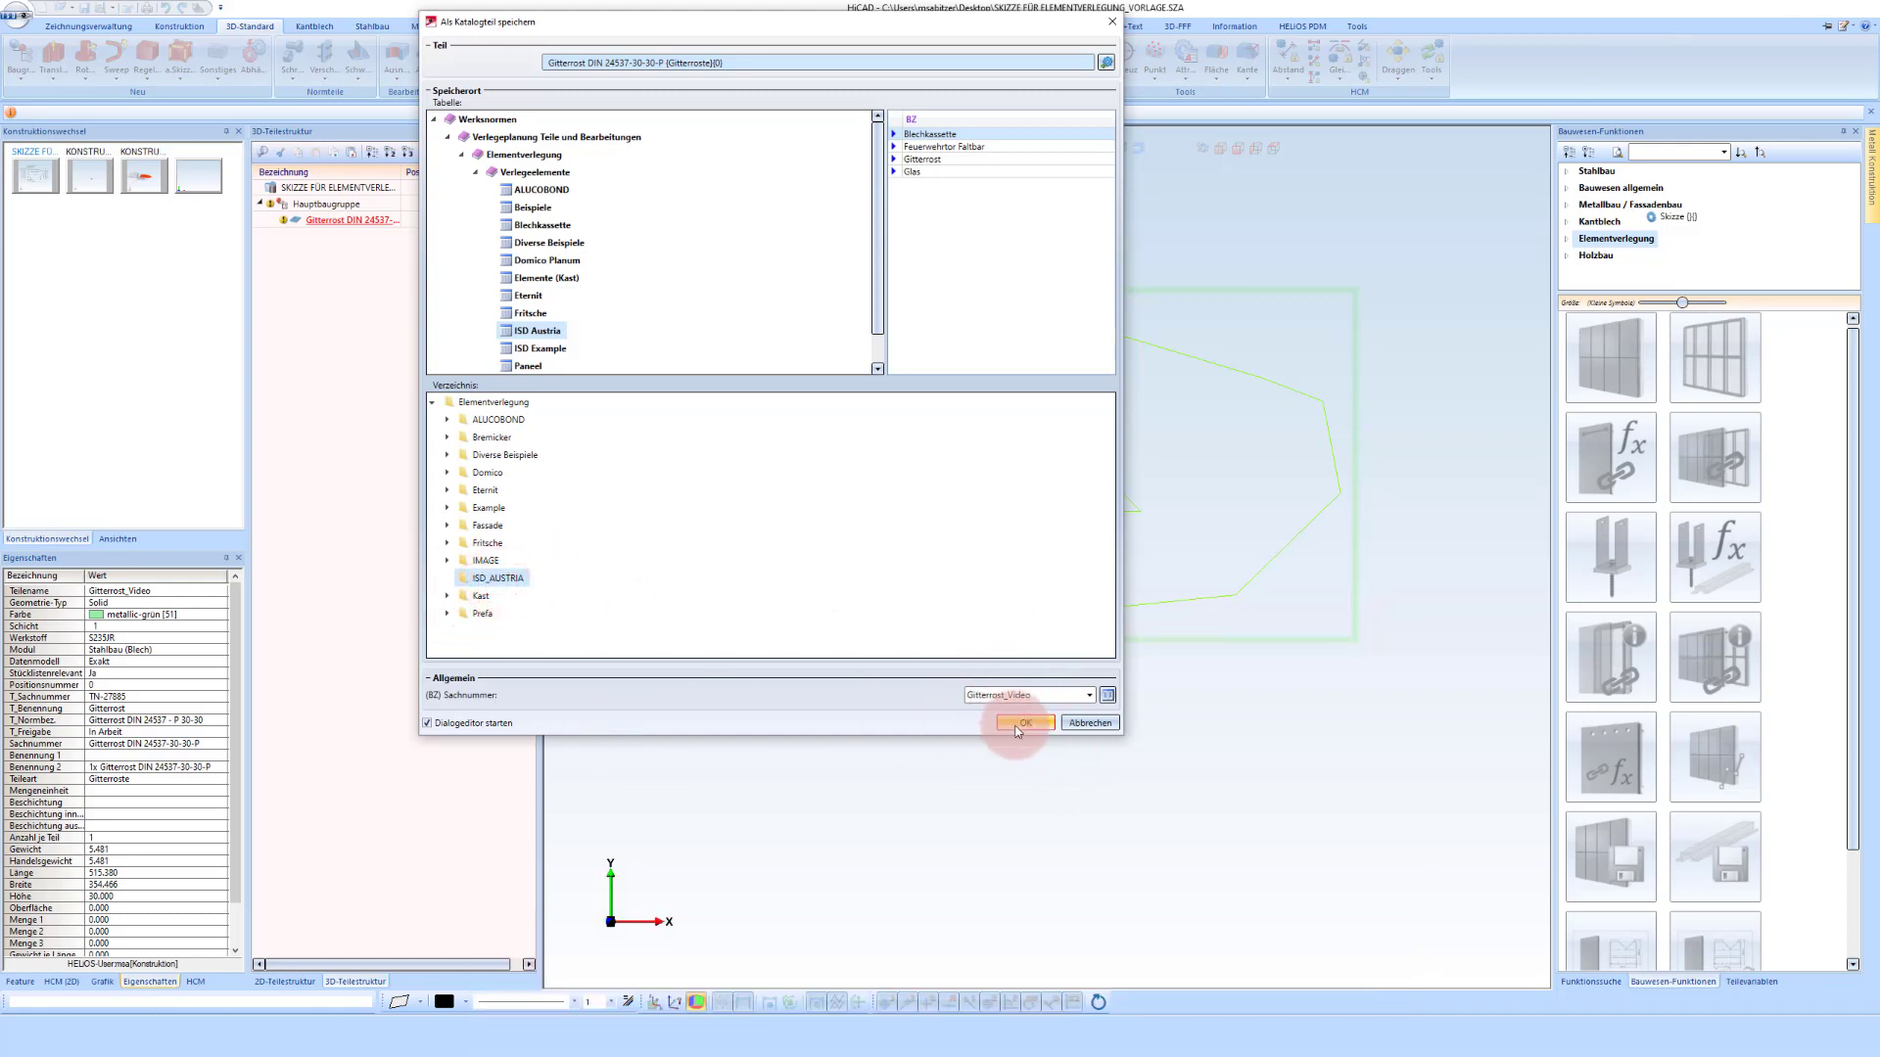
click(1015, 725)
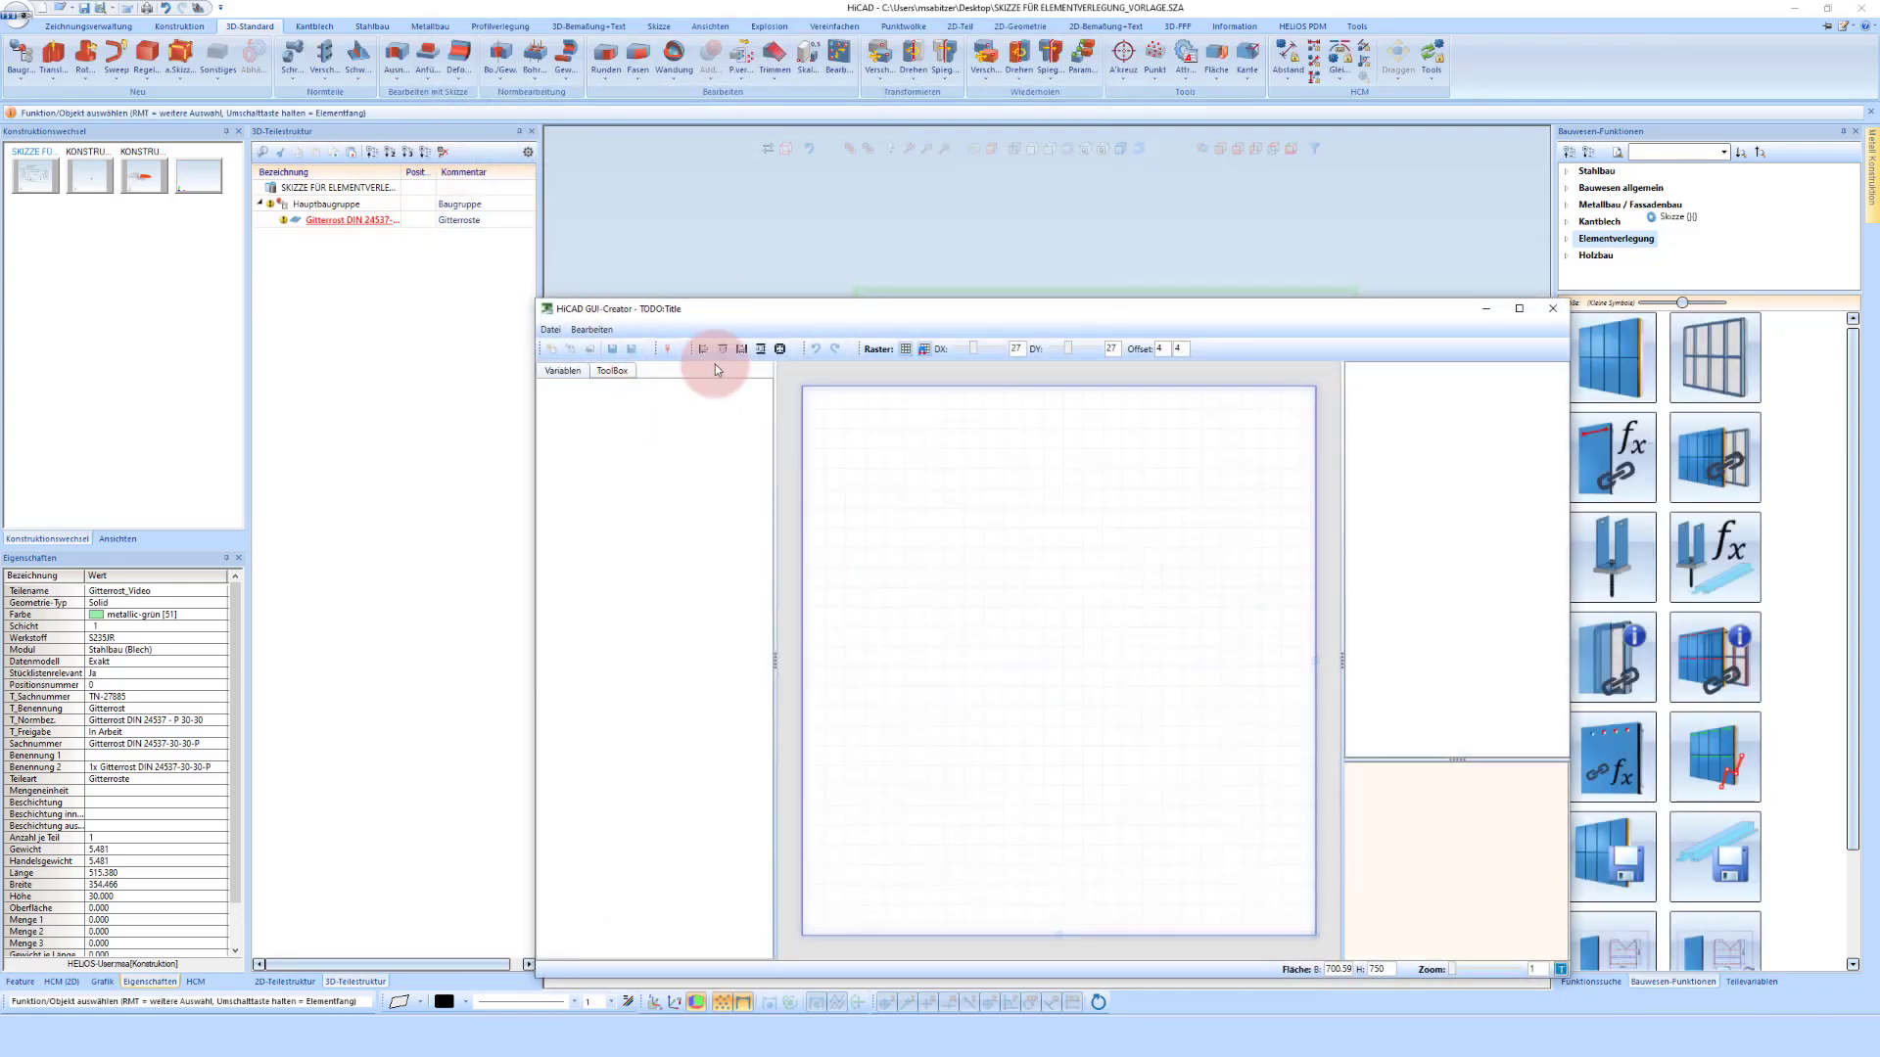
Close the GUI-Creator window and reload the catalogues
drag(743, 315, 594, 193)
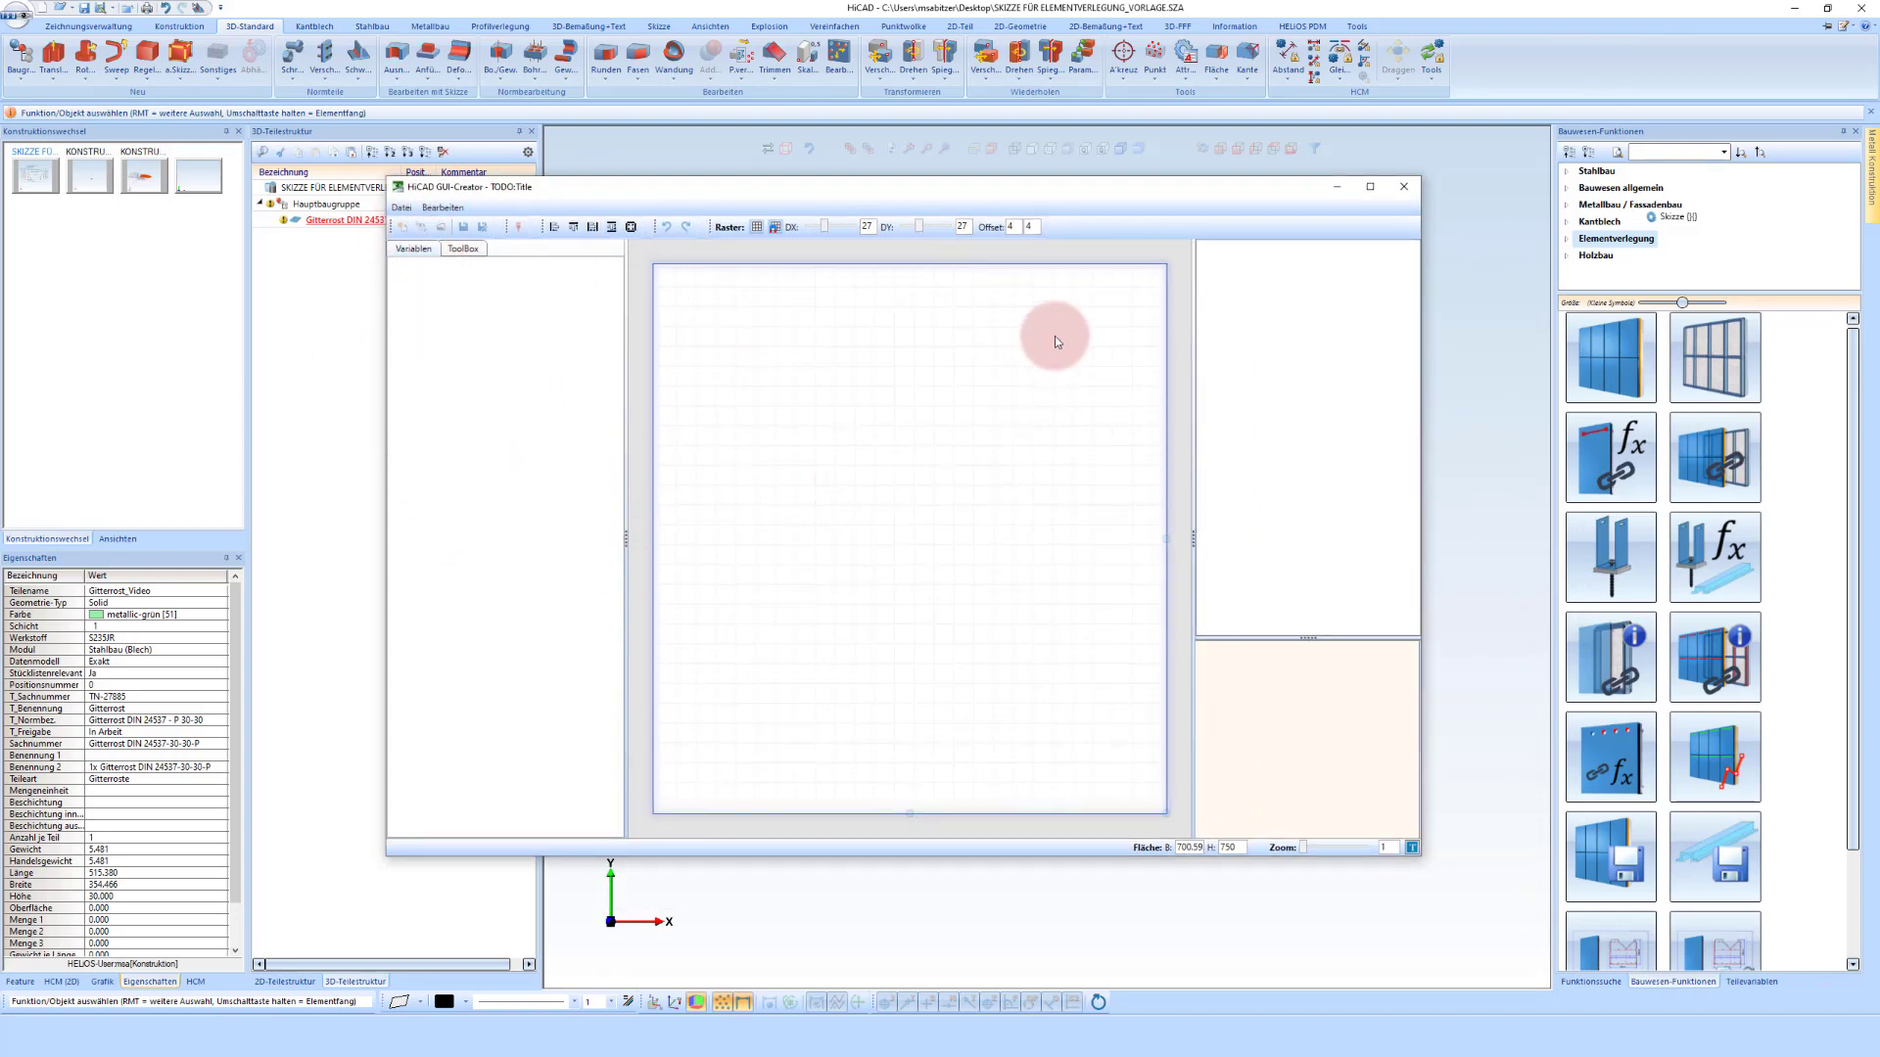
click(1410, 188)
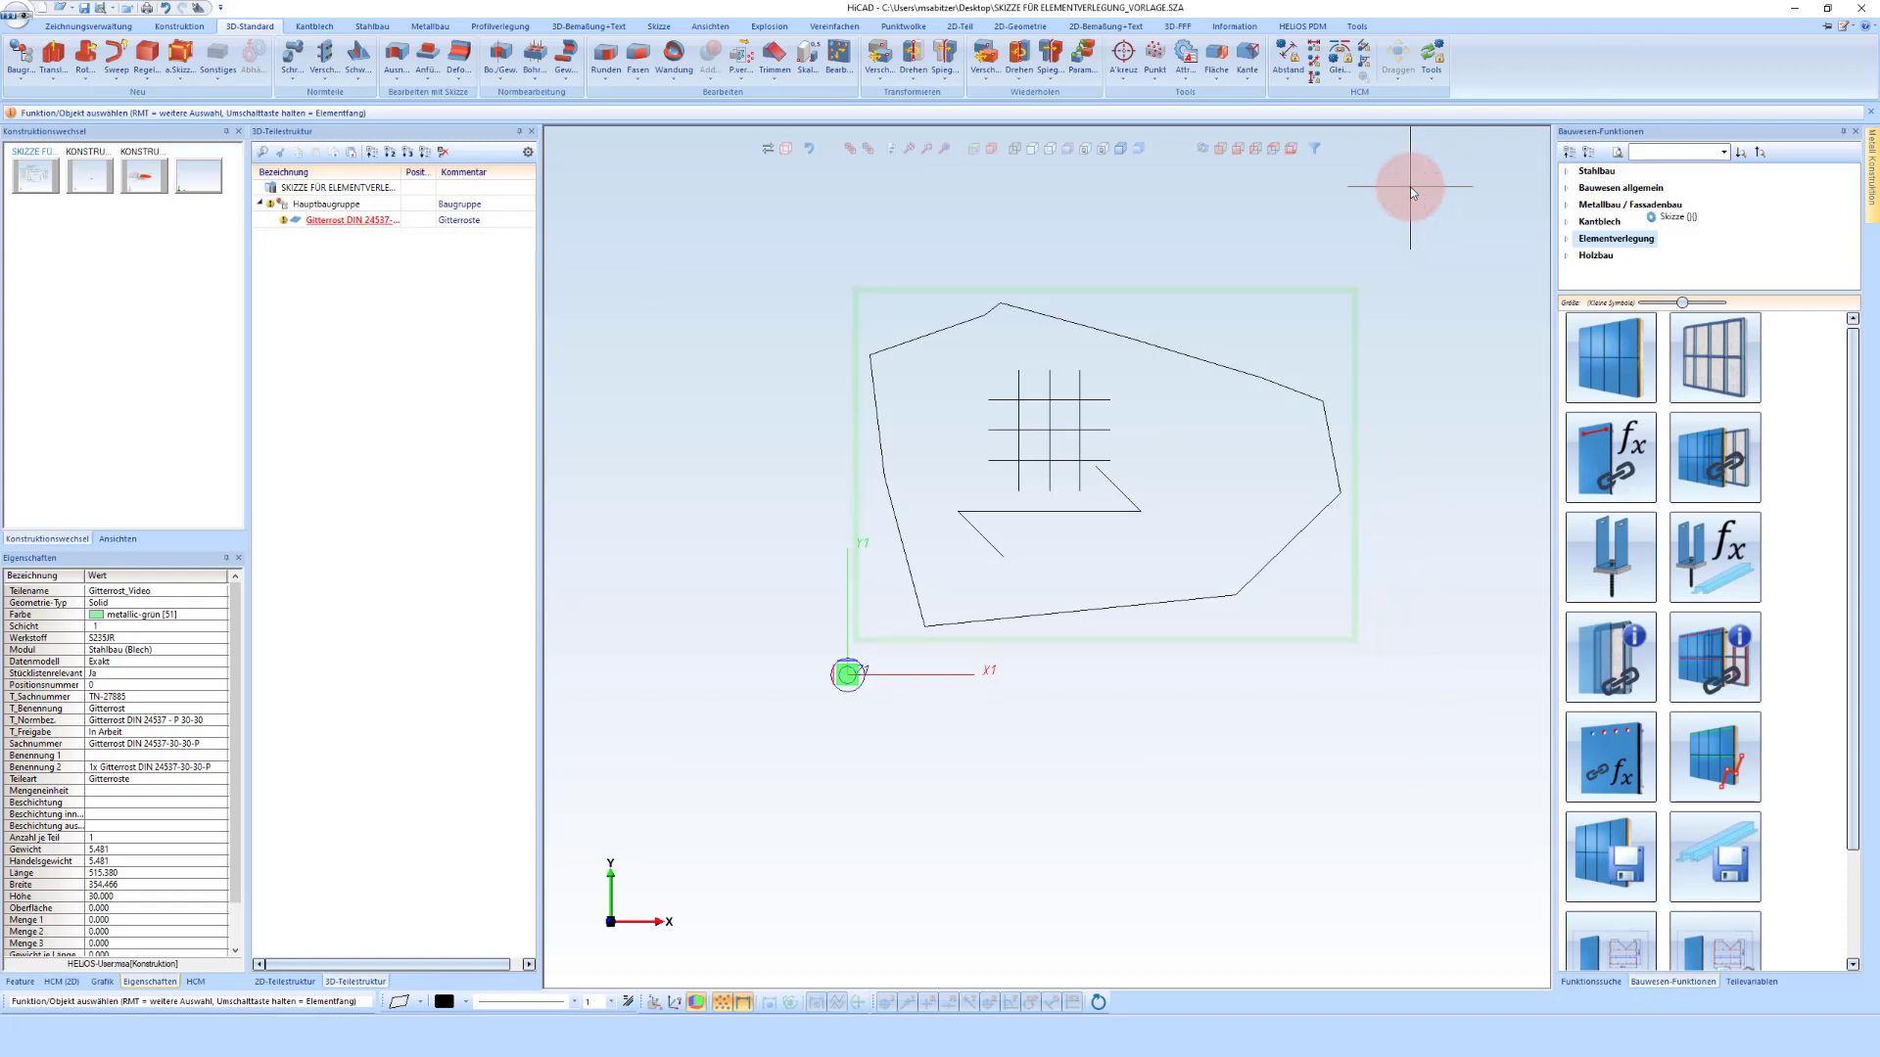
click(1848, 32)
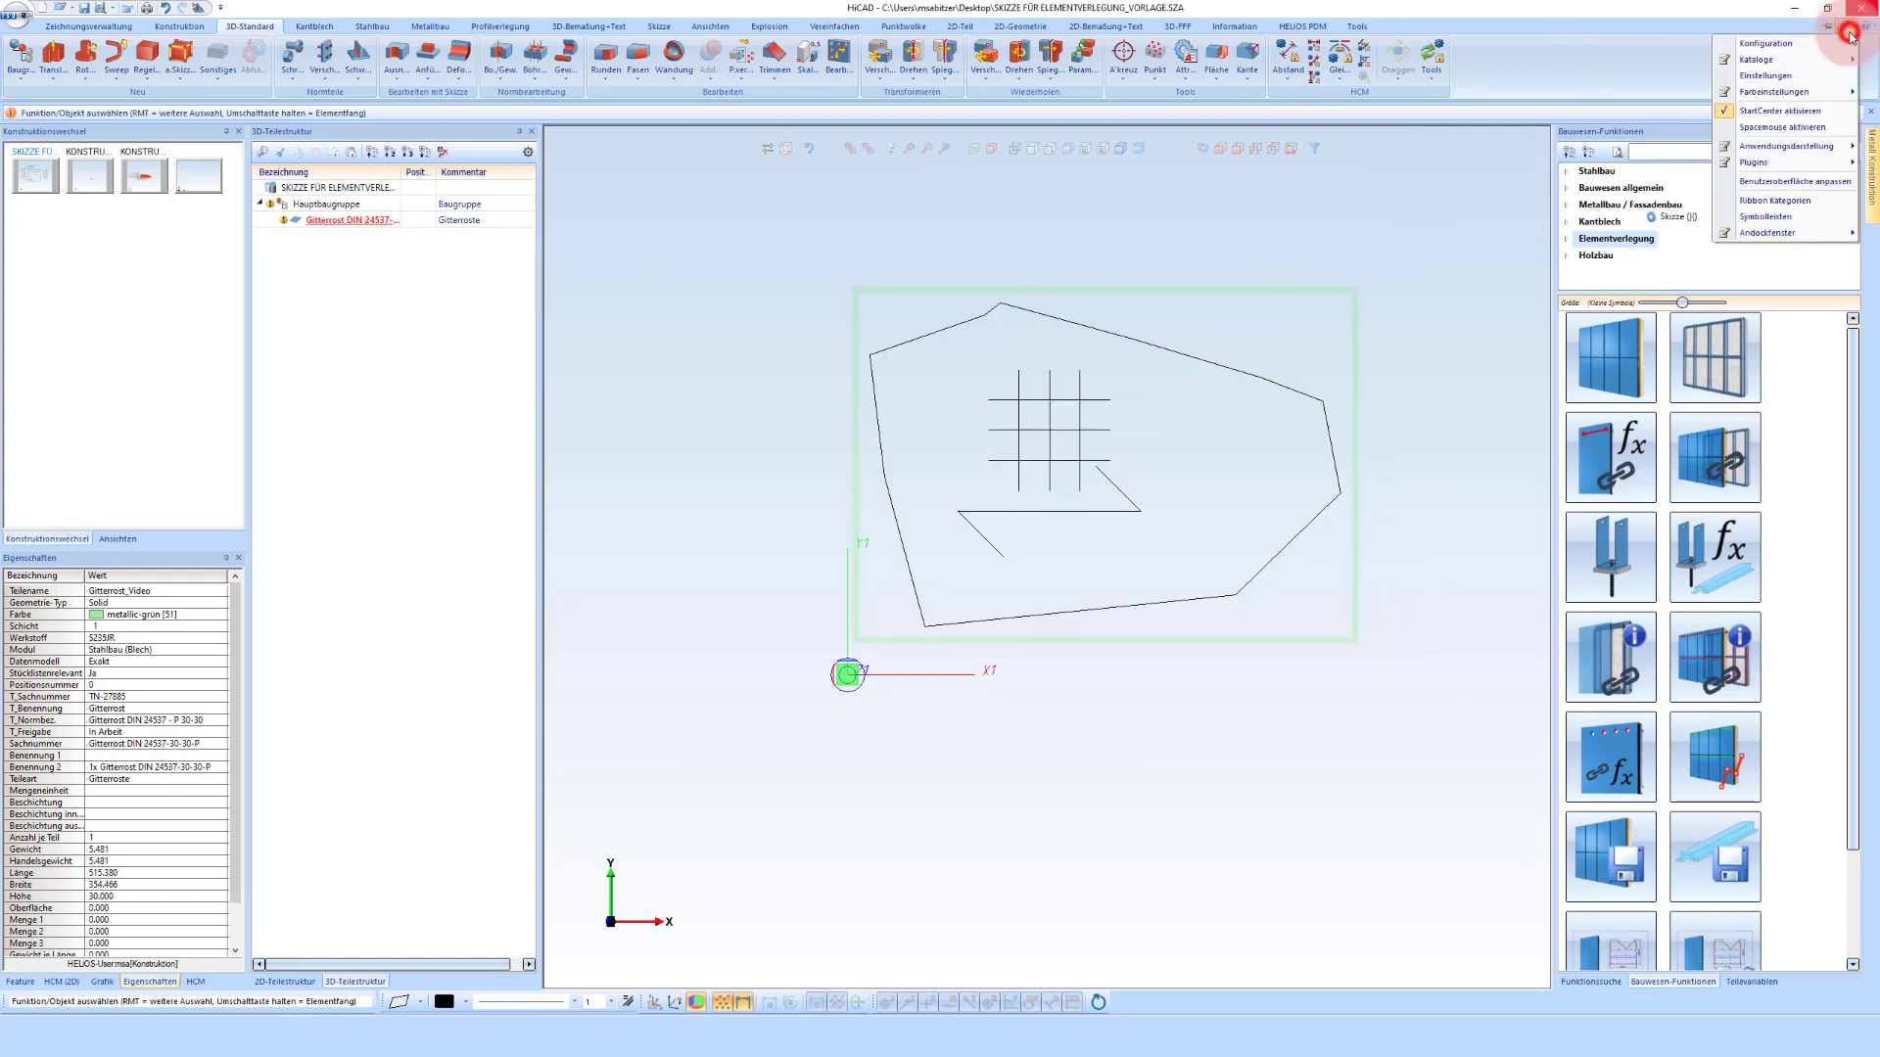
click(1797, 59)
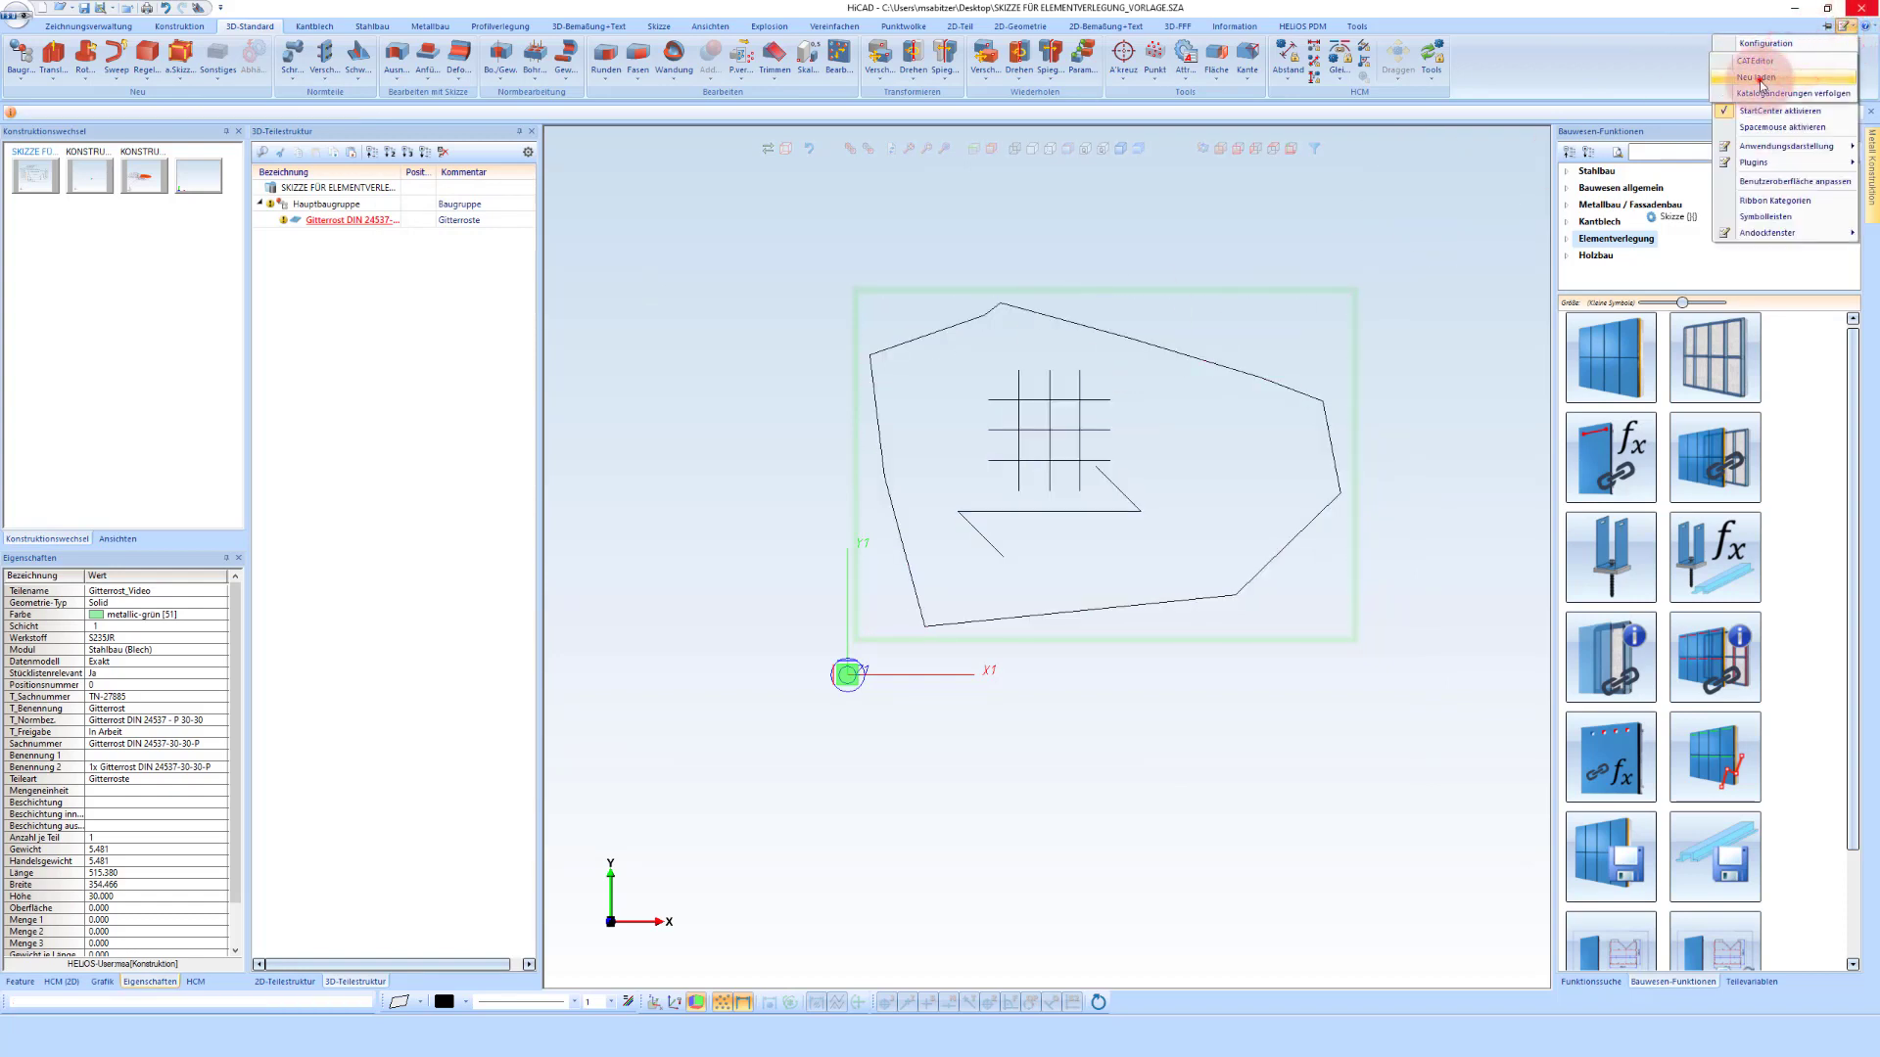
click(1759, 83)
scroll(686, 401, down, 5)
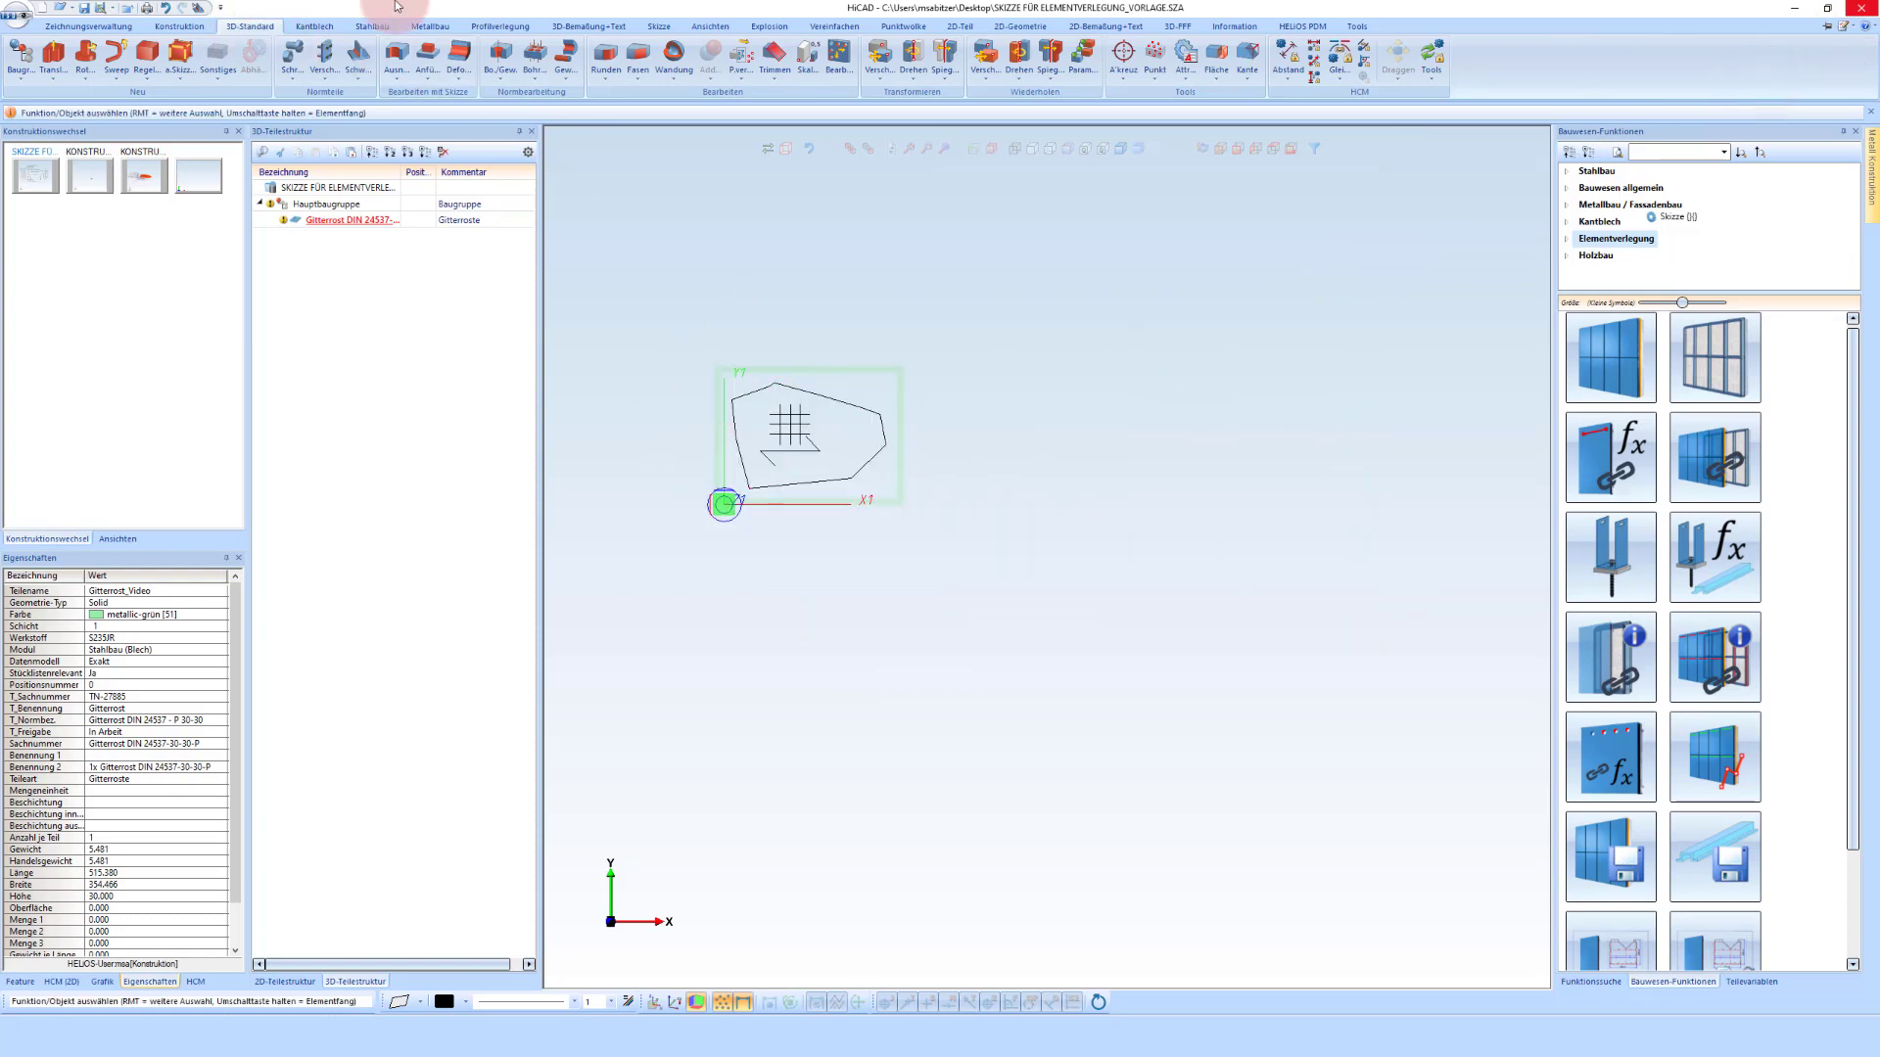
Start a new polyline sketch on the X1 axis snapping to a 200 grid
click(659, 27)
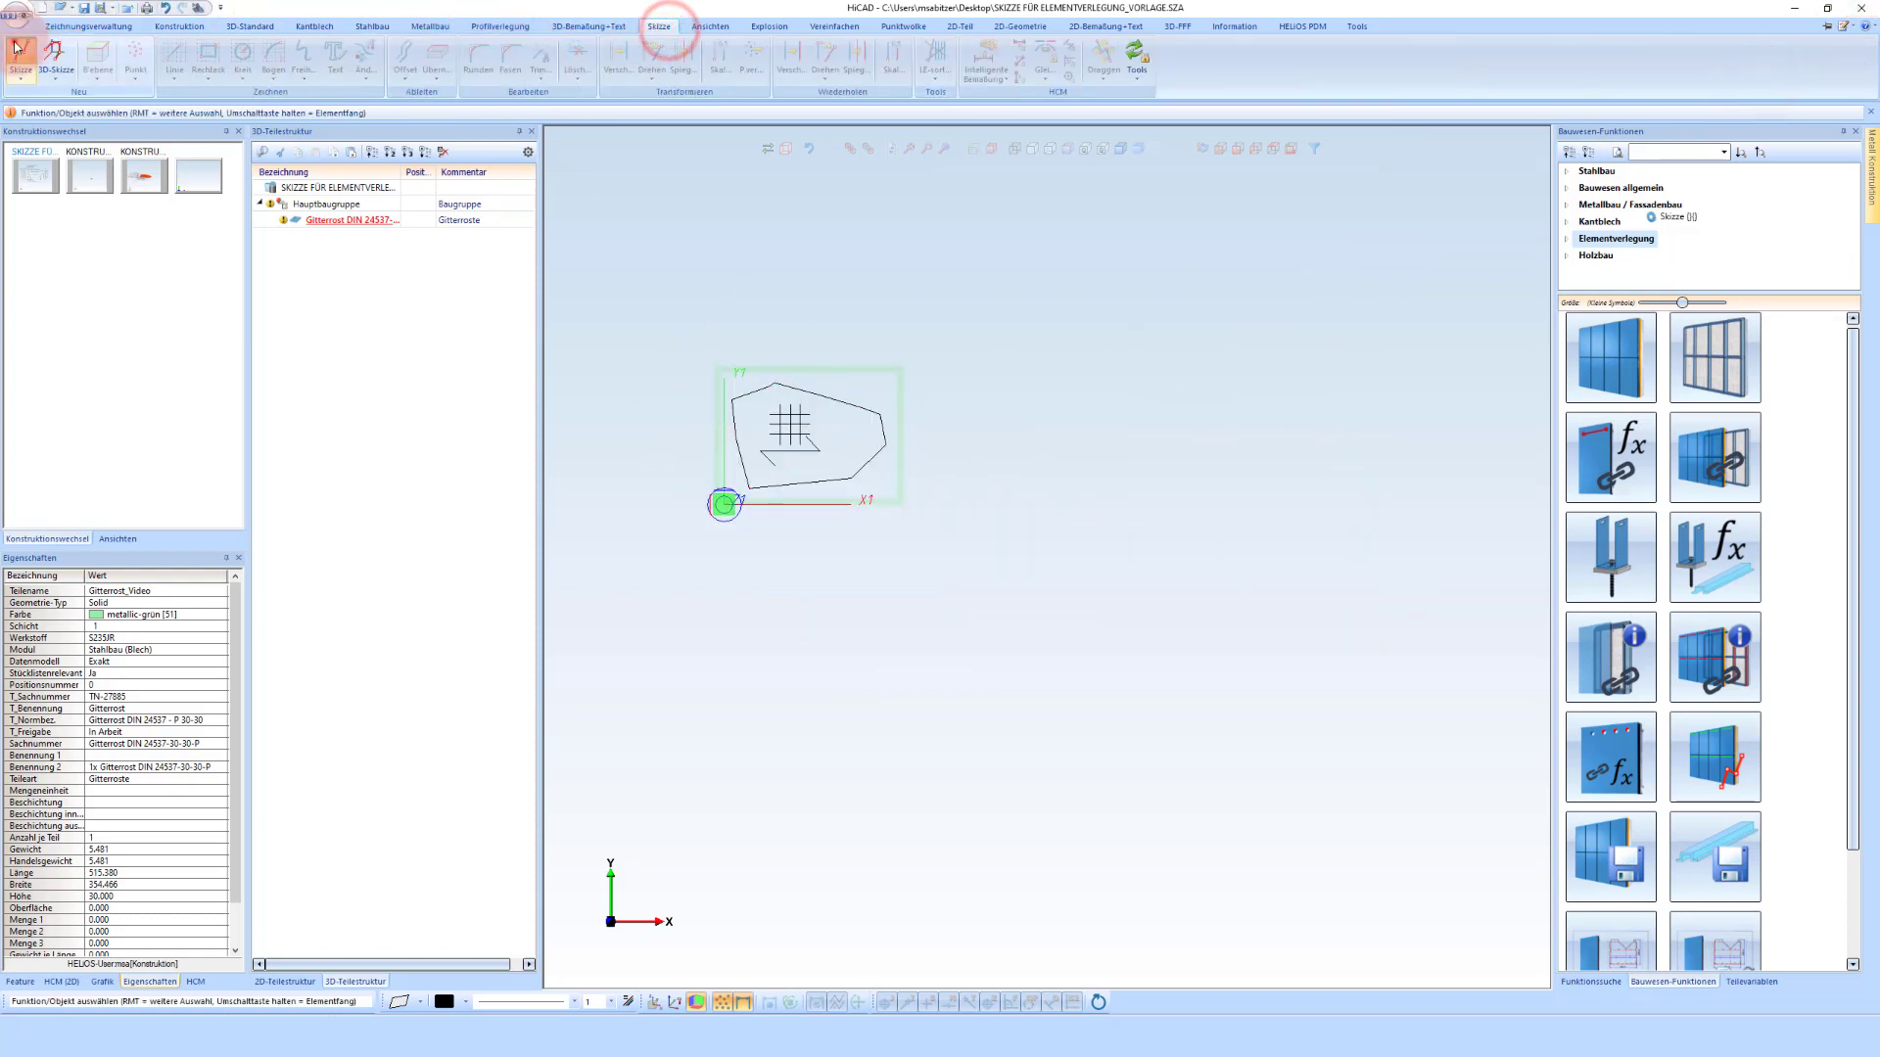
click(765, 458)
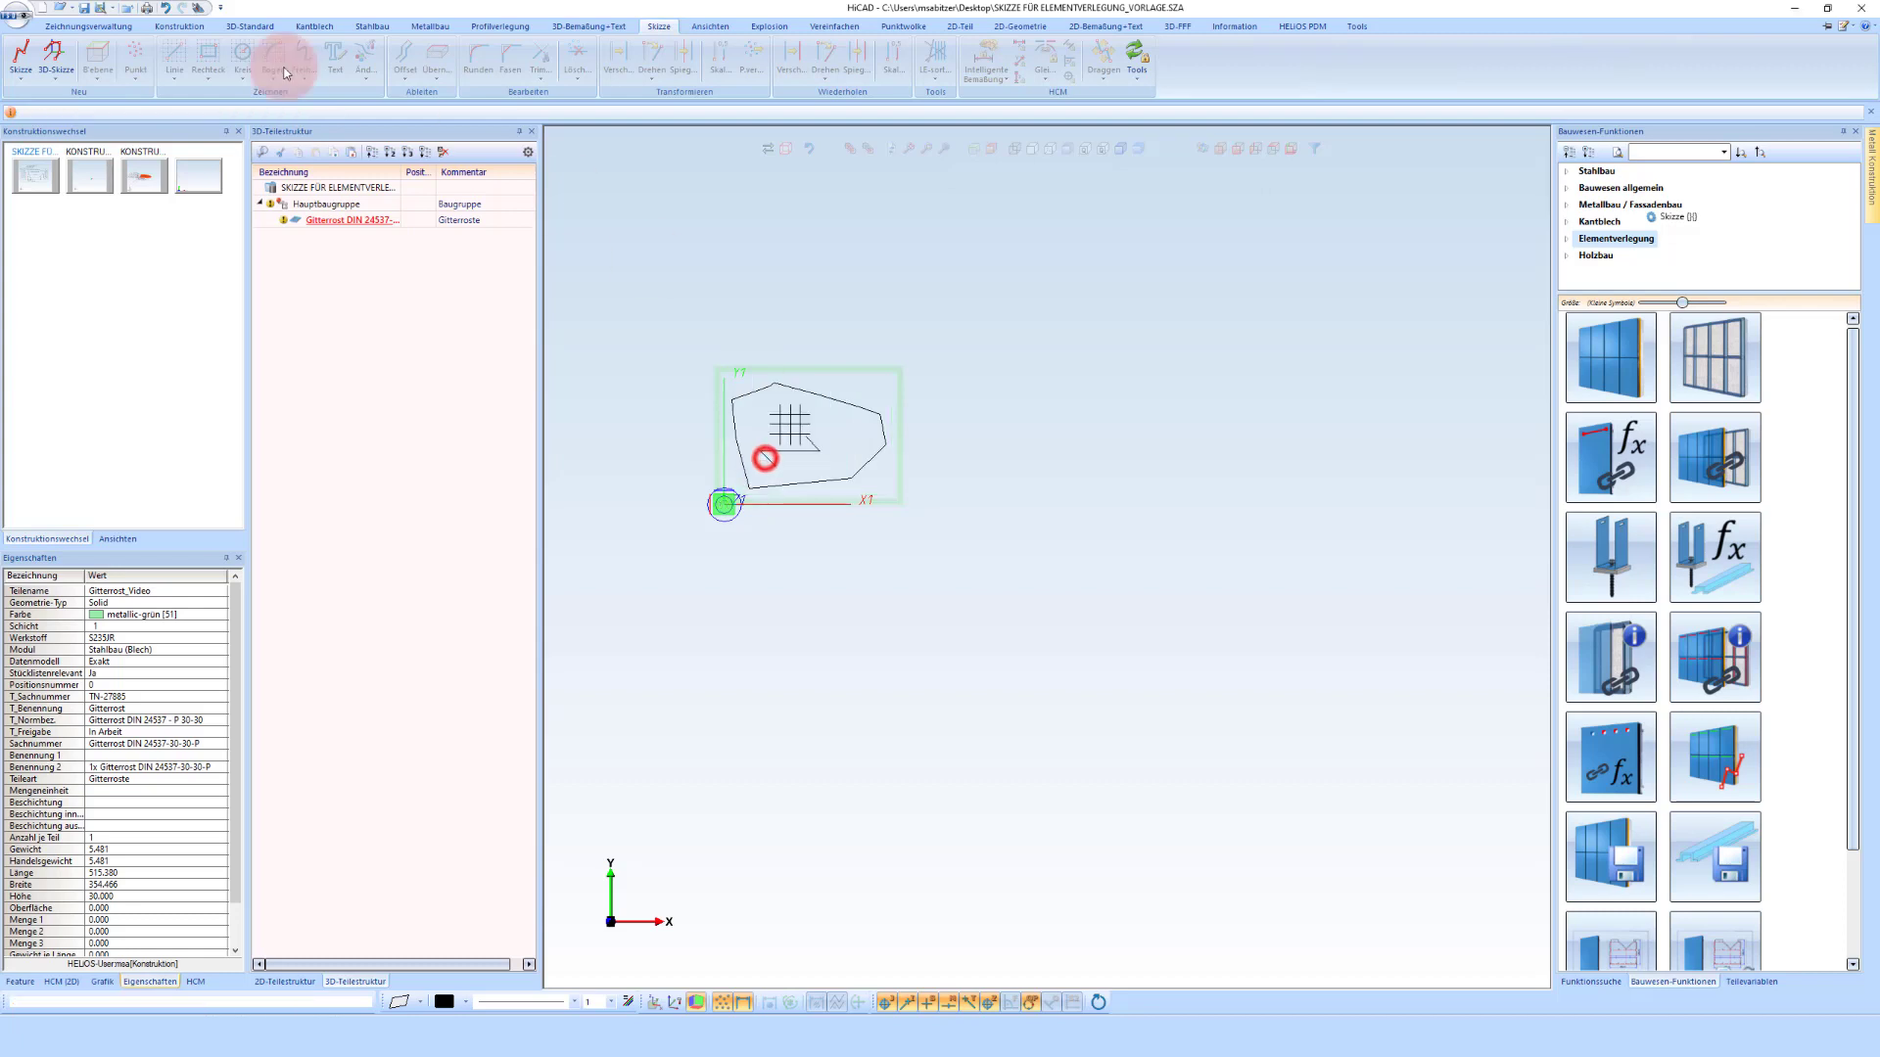
click(176, 53)
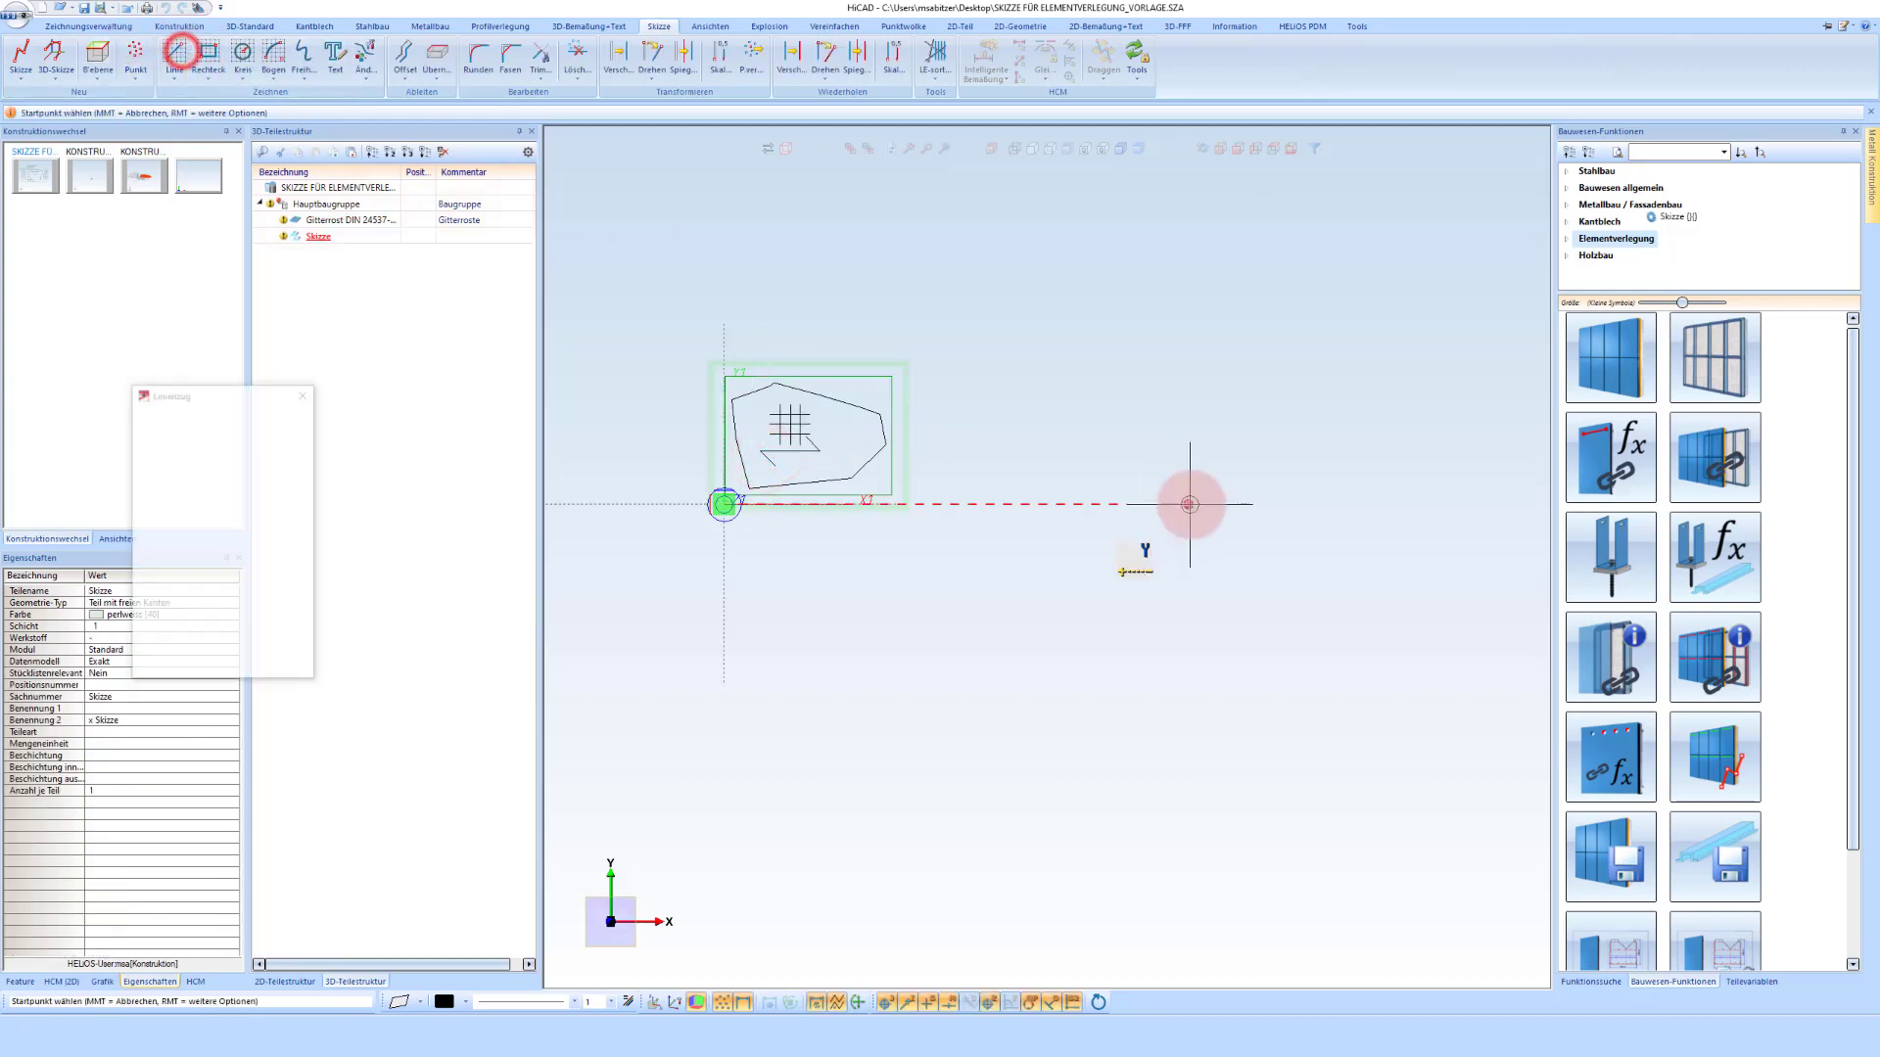
click(1154, 506)
scroll(1175, 504, down, 1)
scroll(1224, 484, down, 2)
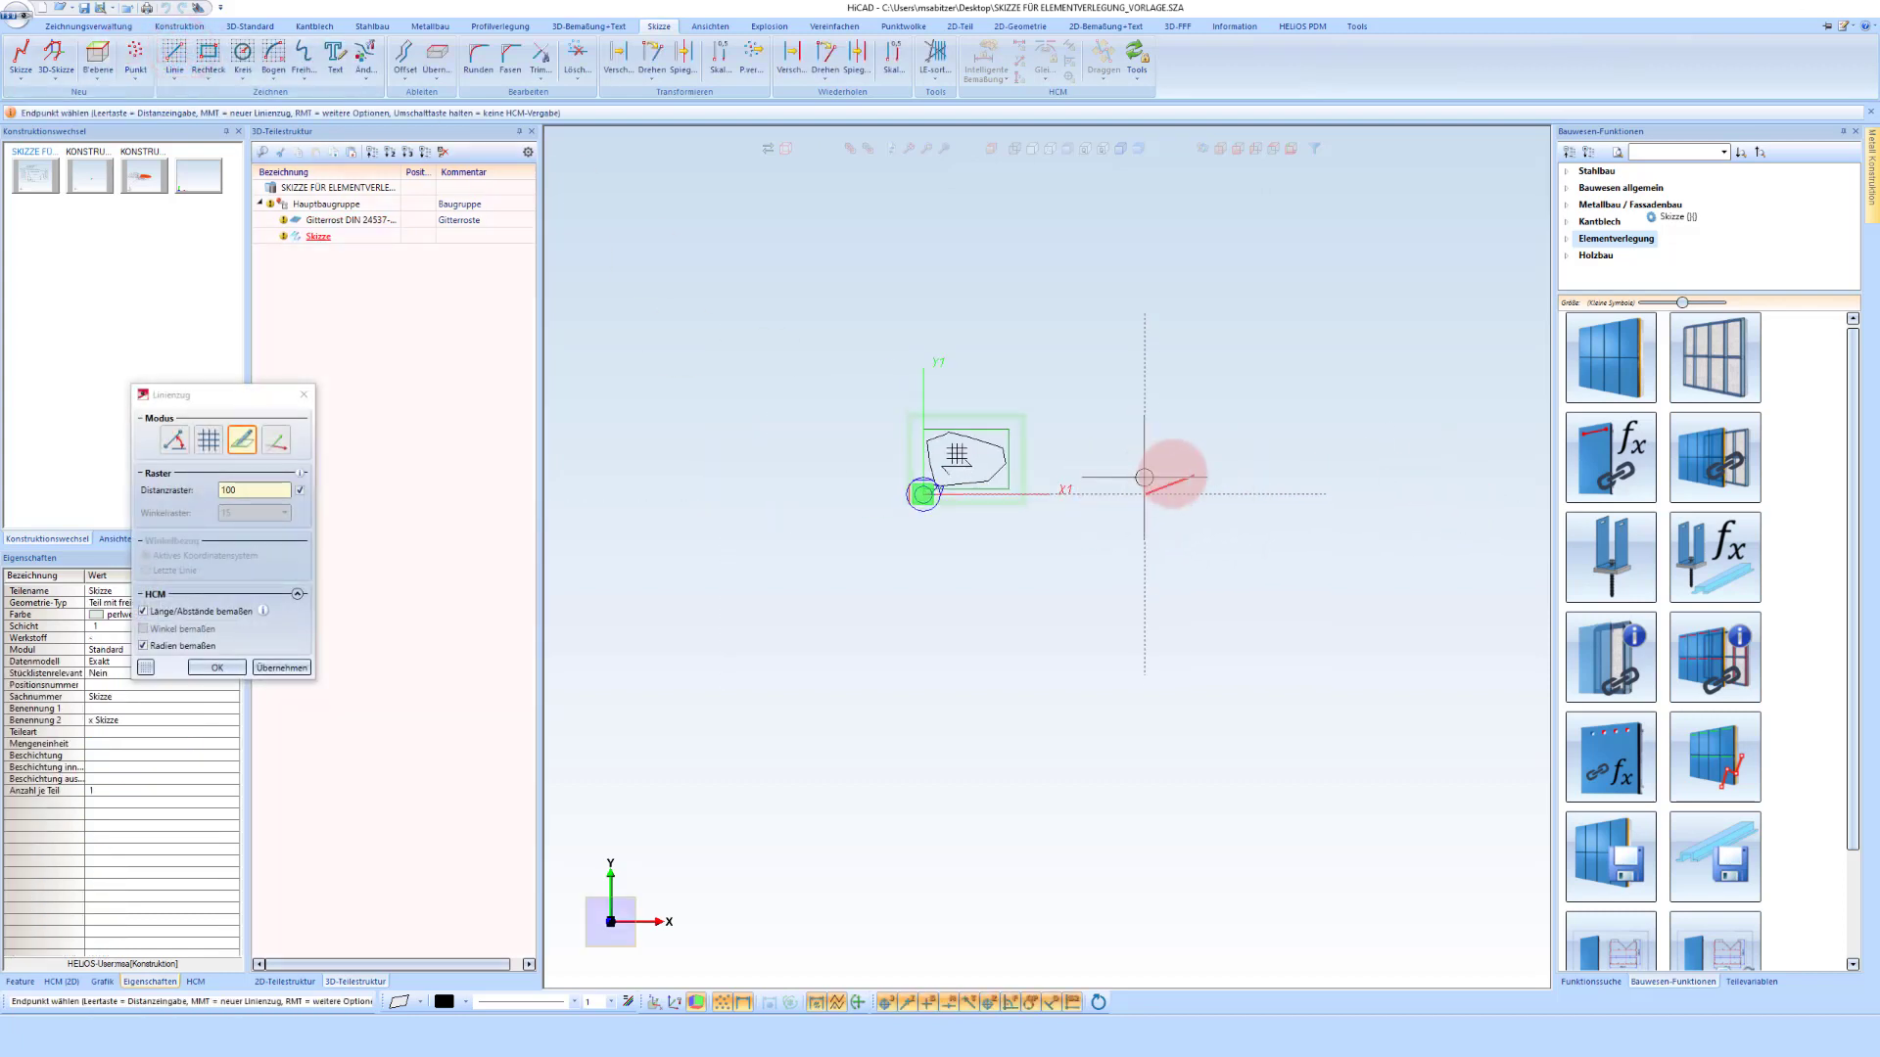
click(206, 441)
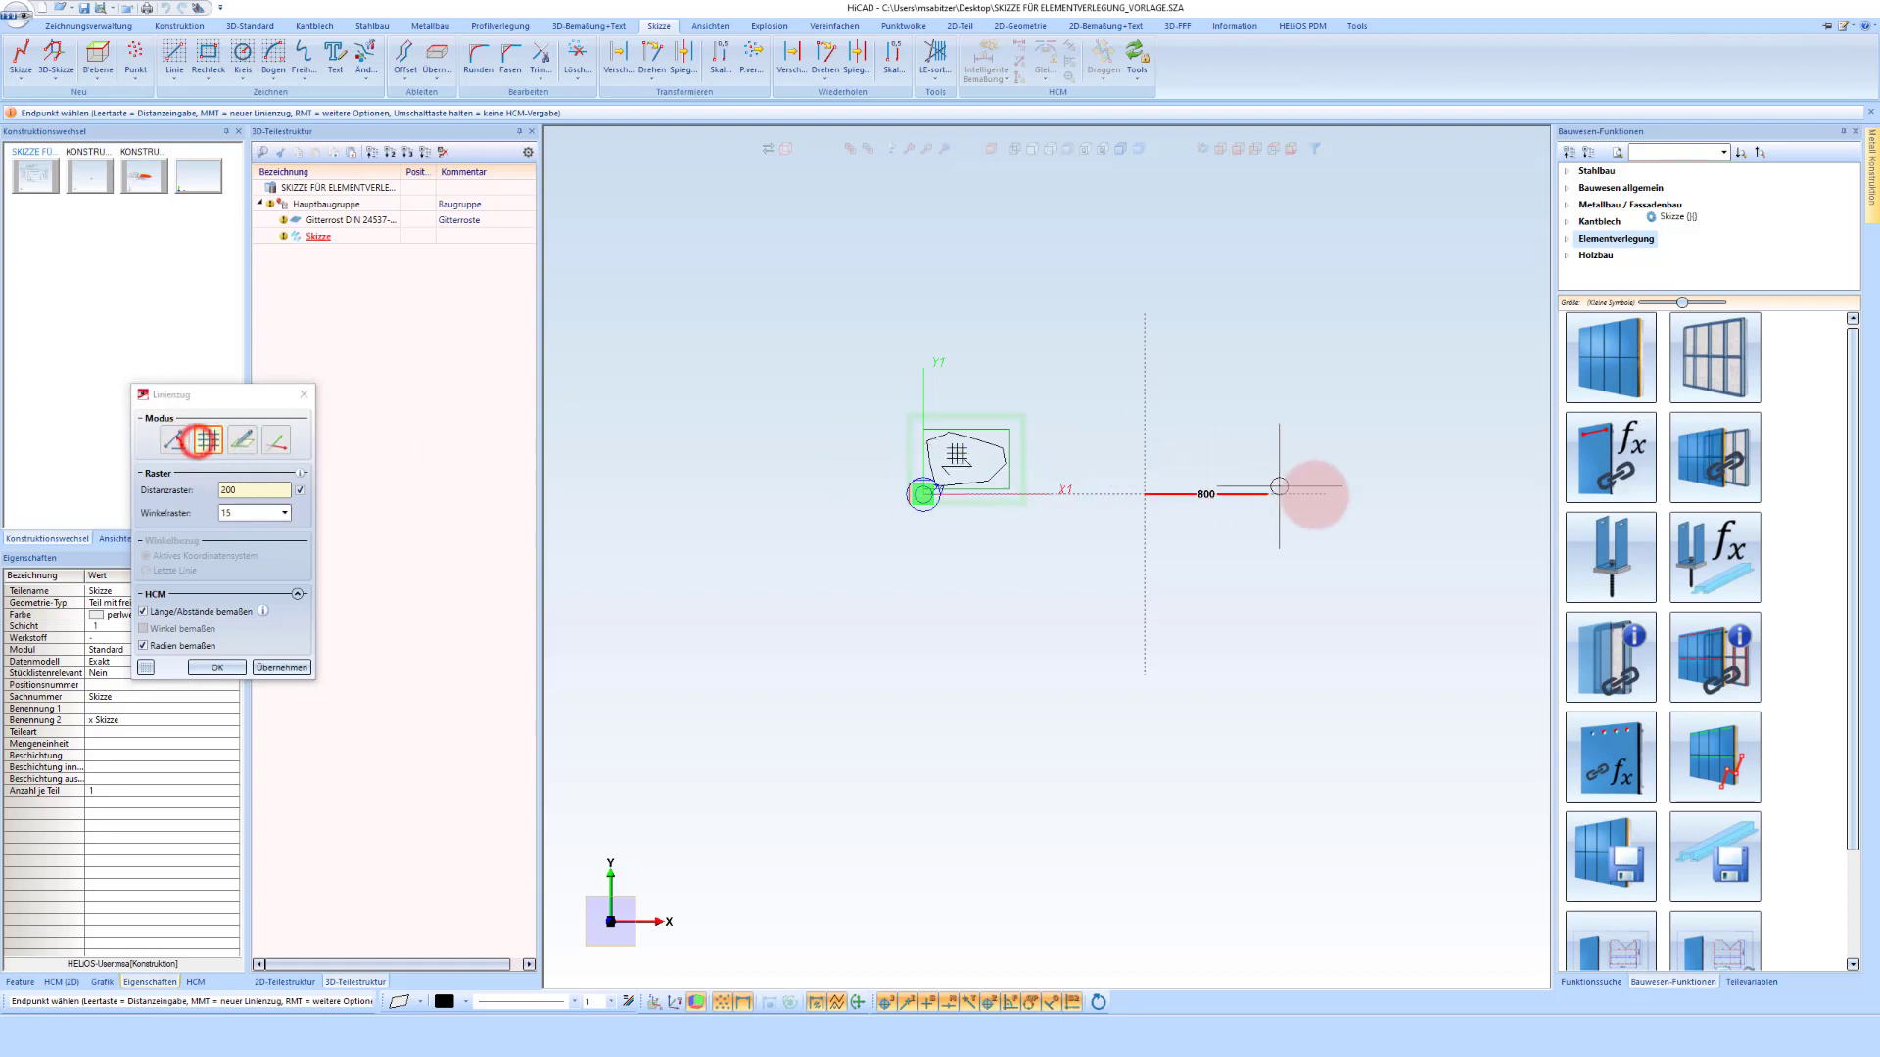
Draw the closed L-shaped outline: 2000 bottom, 600 up, 800 step in, 600 up, back to start
click(1451, 494)
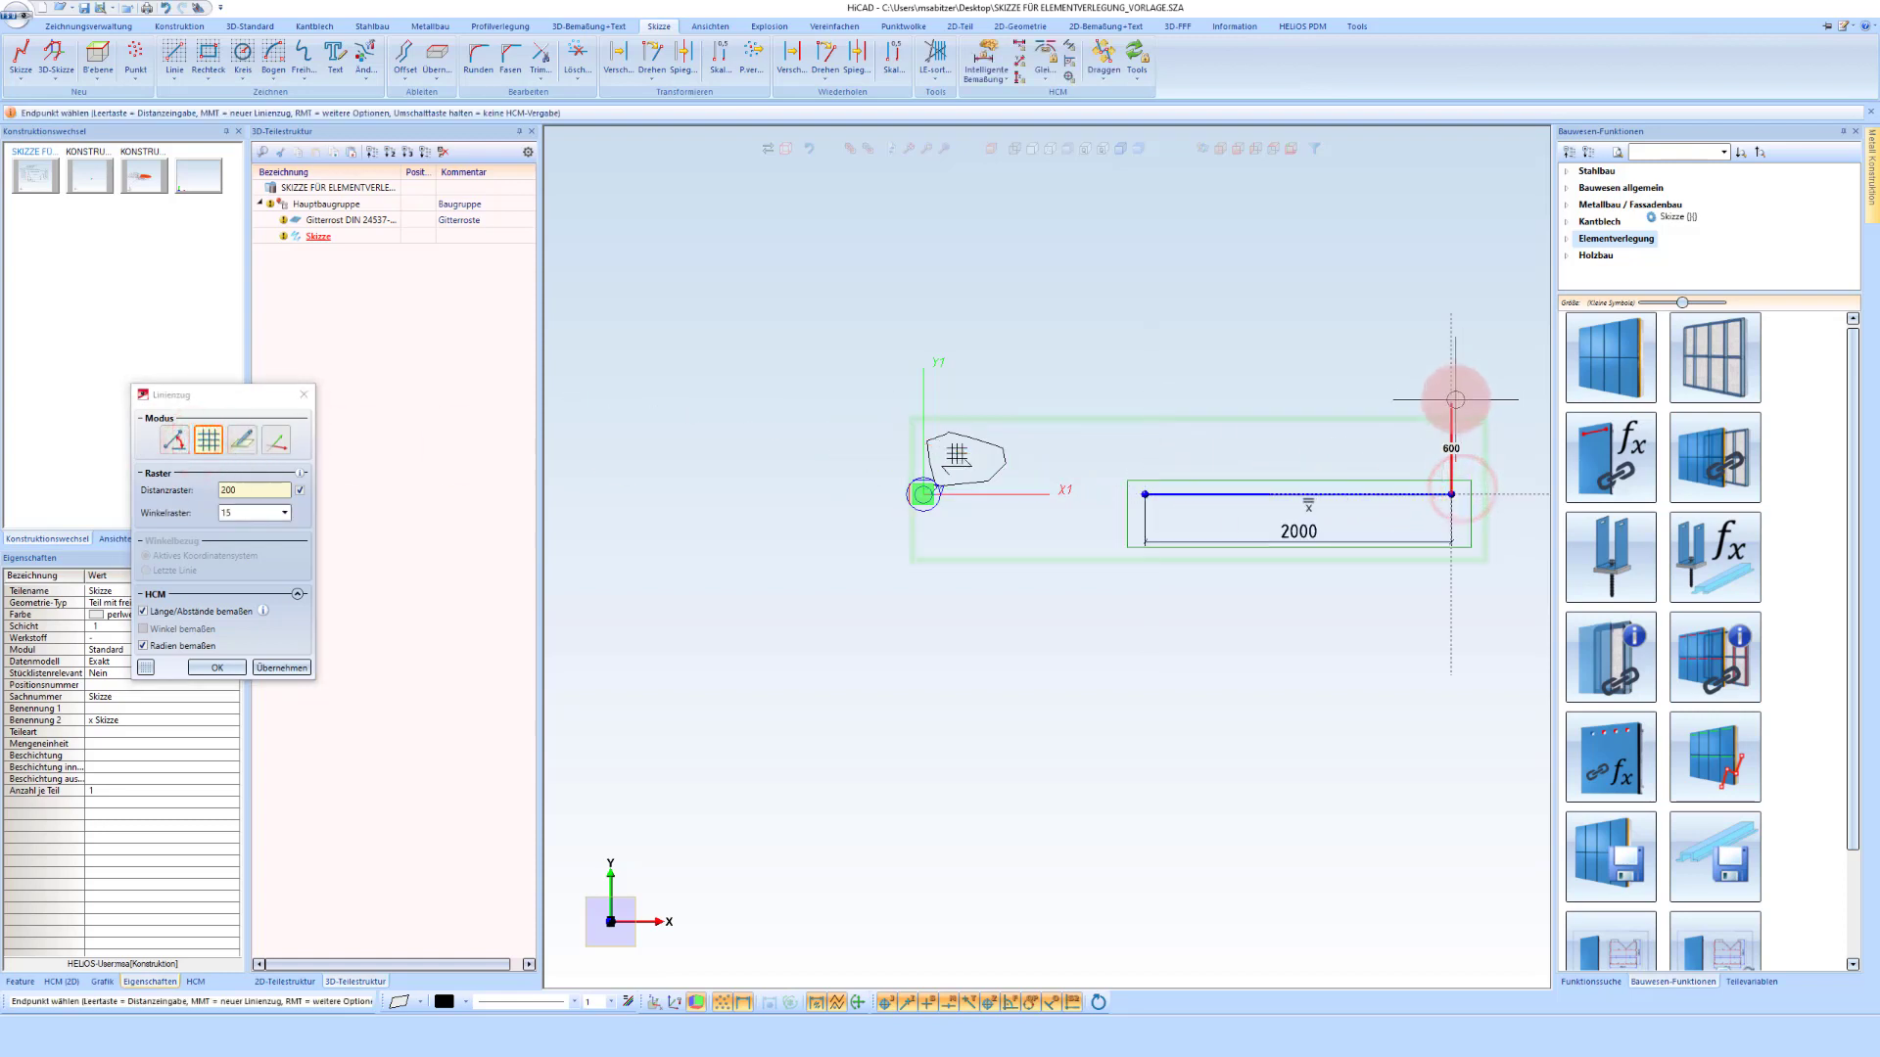
click(1451, 401)
click(1329, 403)
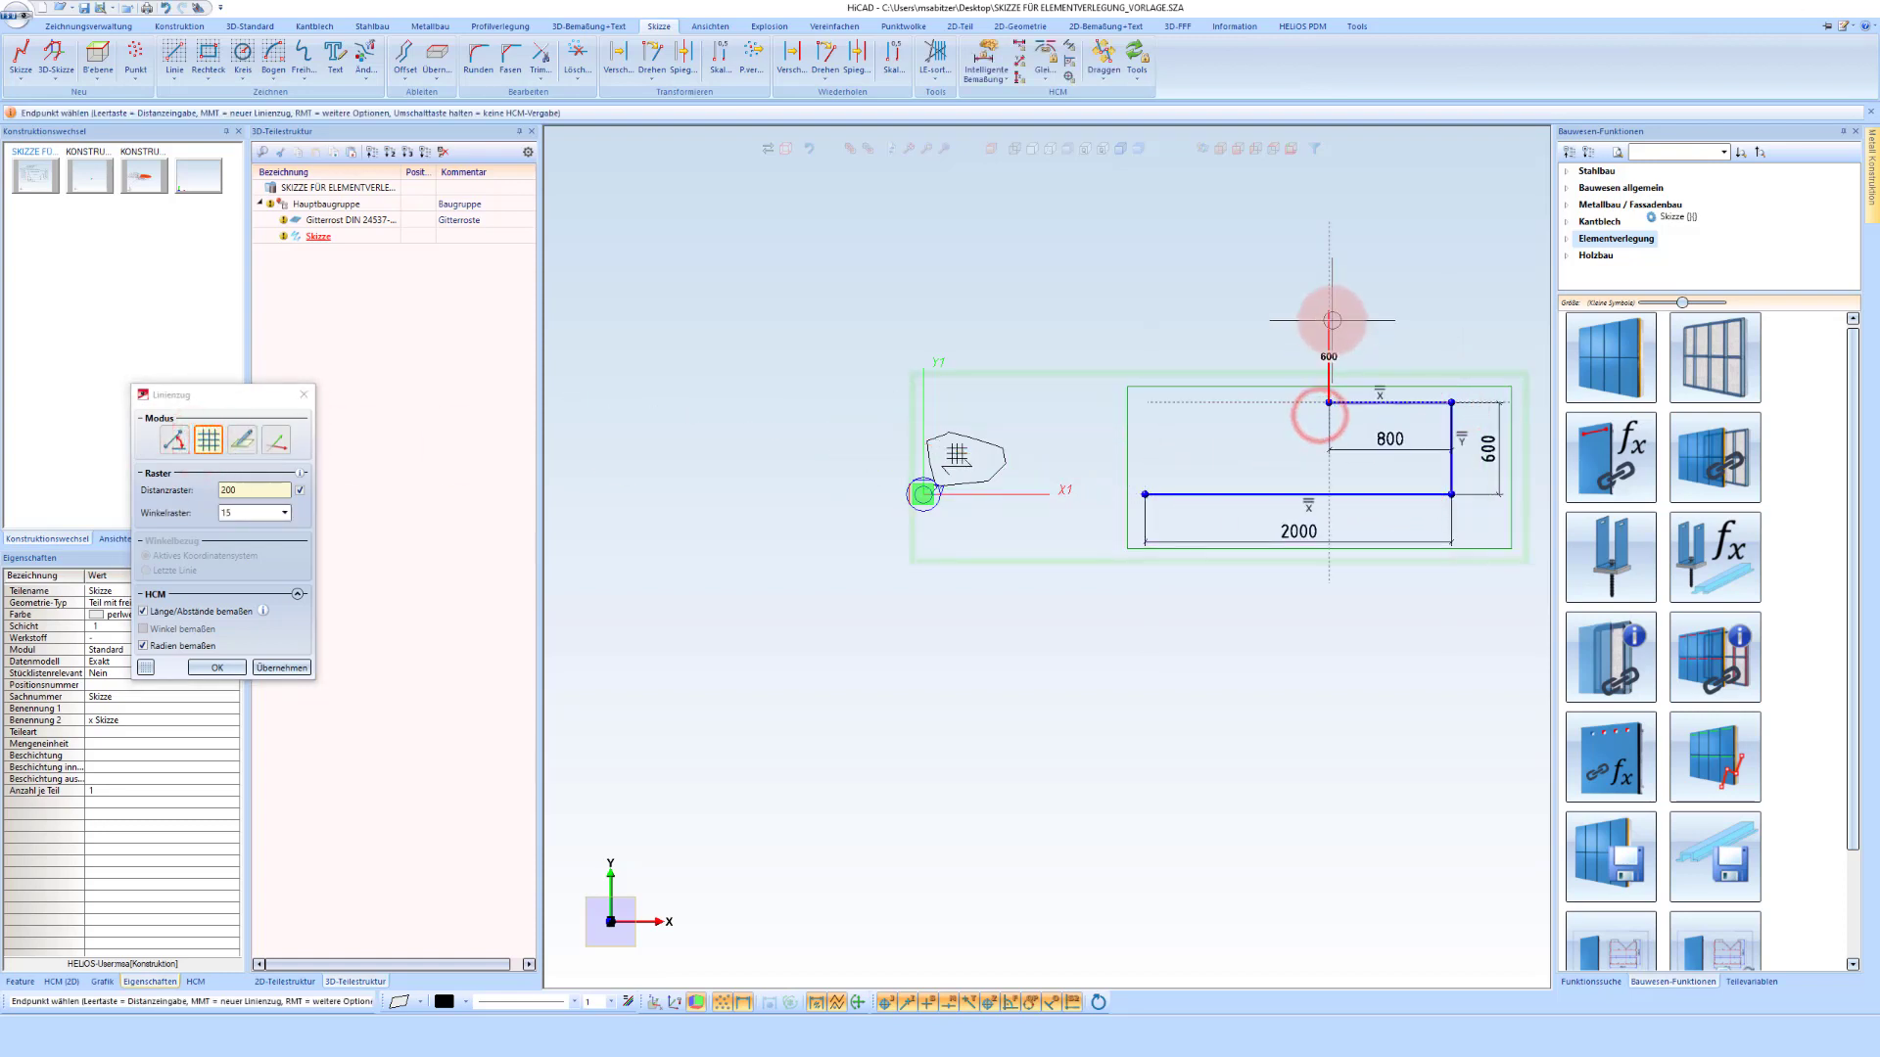
click(1329, 310)
click(1147, 312)
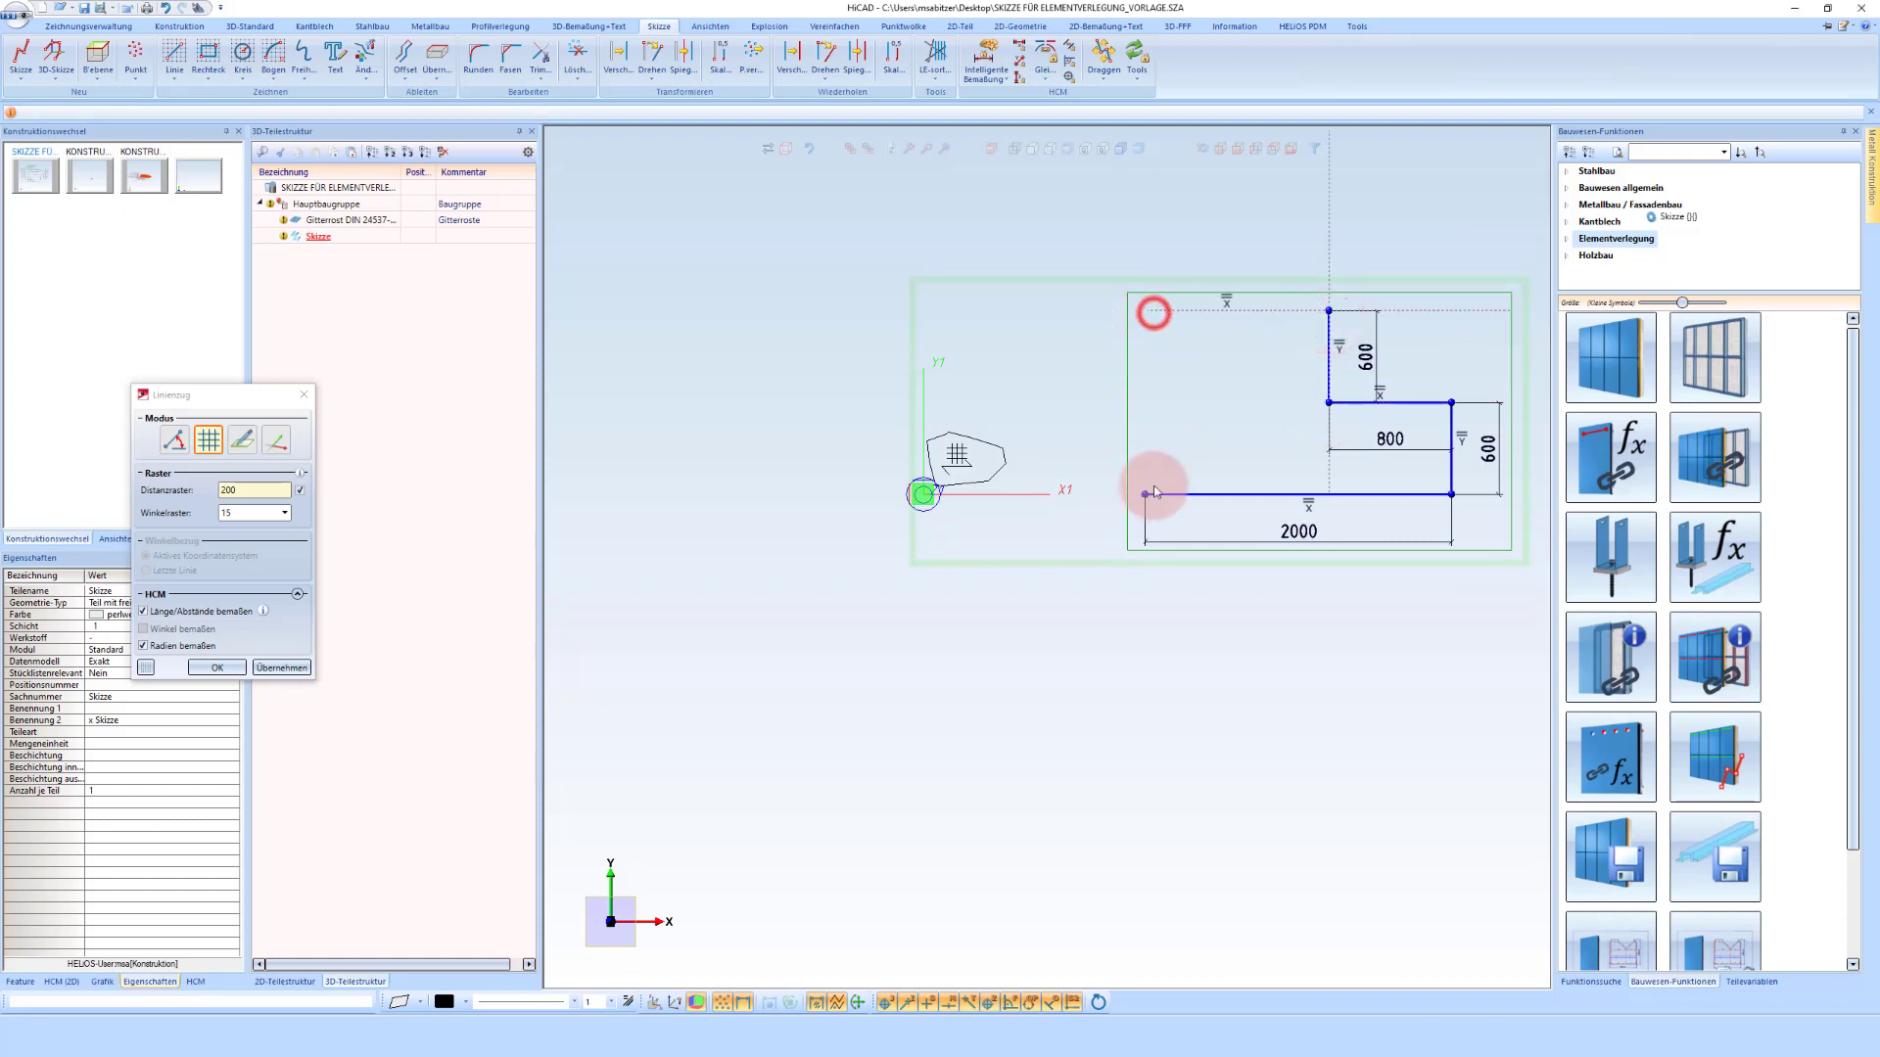
click(1146, 494)
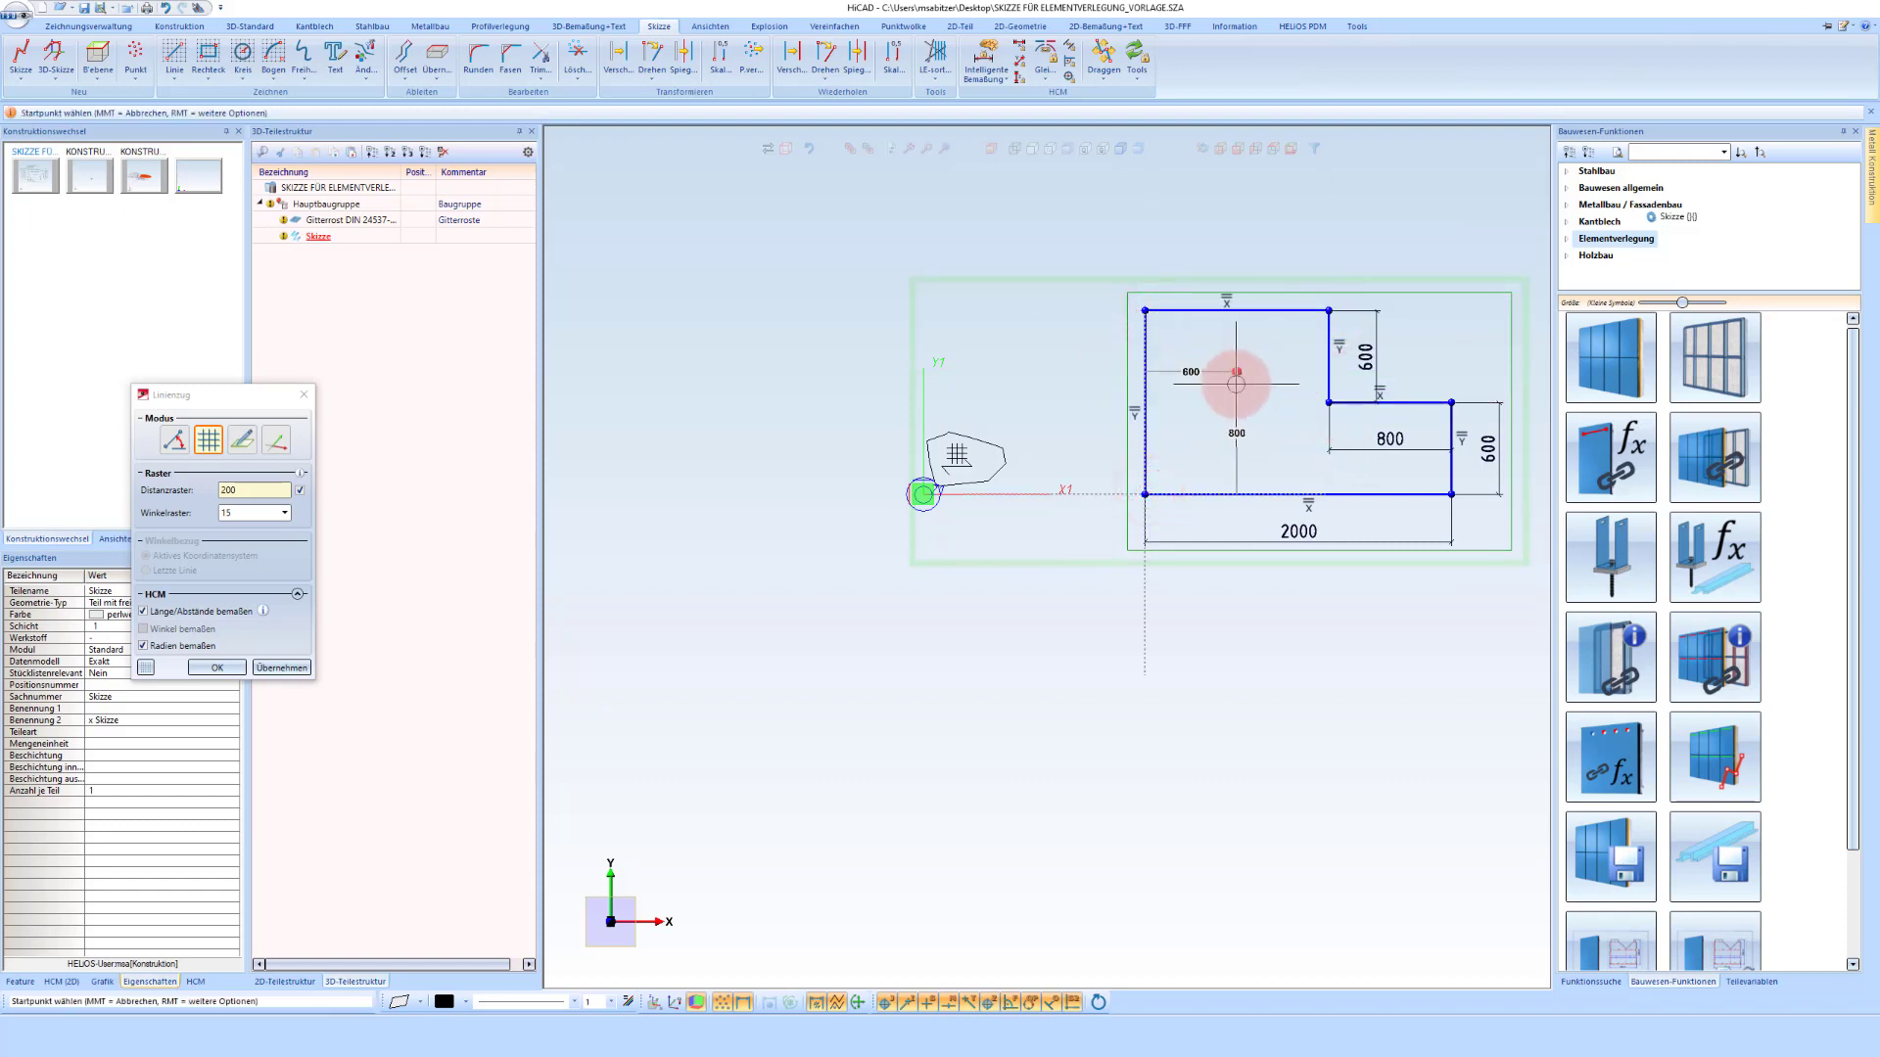
middle_click(1237, 384)
scroll(1419, 336, up, 2)
click(1303, 538)
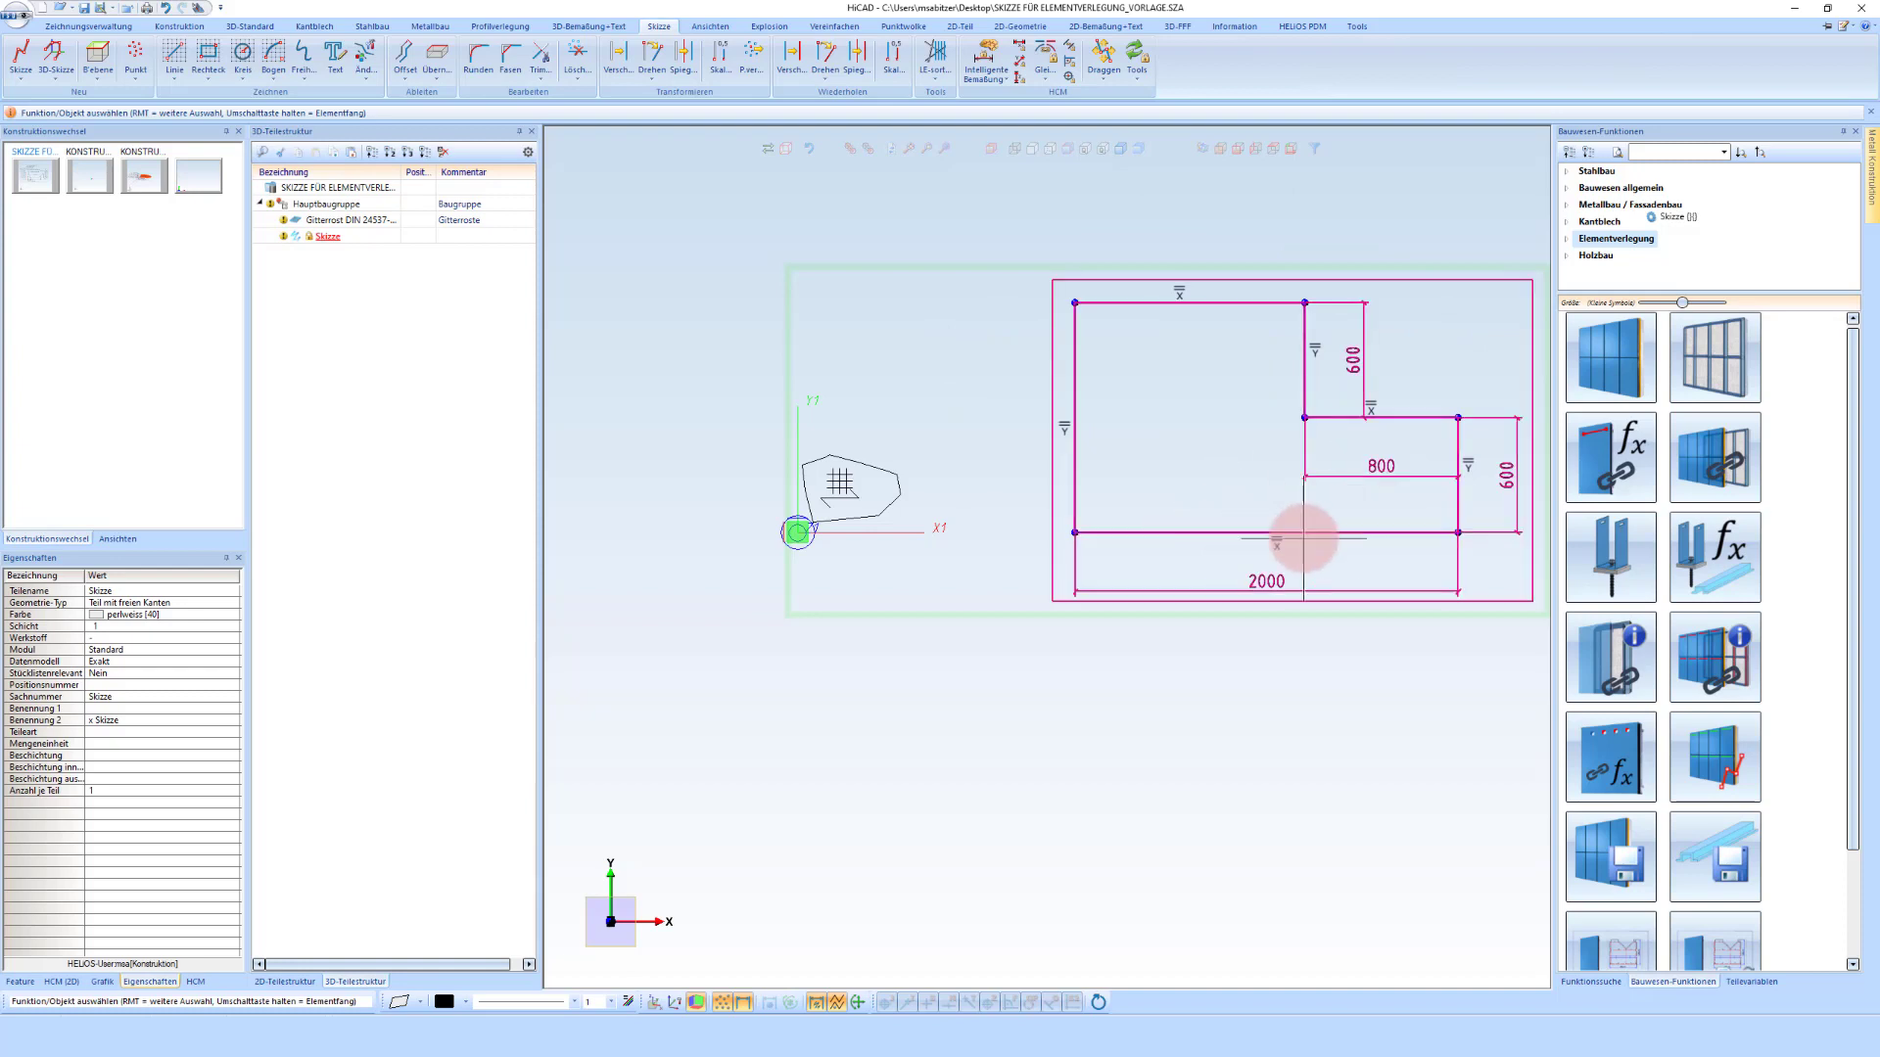
Run Elementverlegung on the L-shaped sketch using the ISD Austria variant Gitterrost_Video
click(1609, 360)
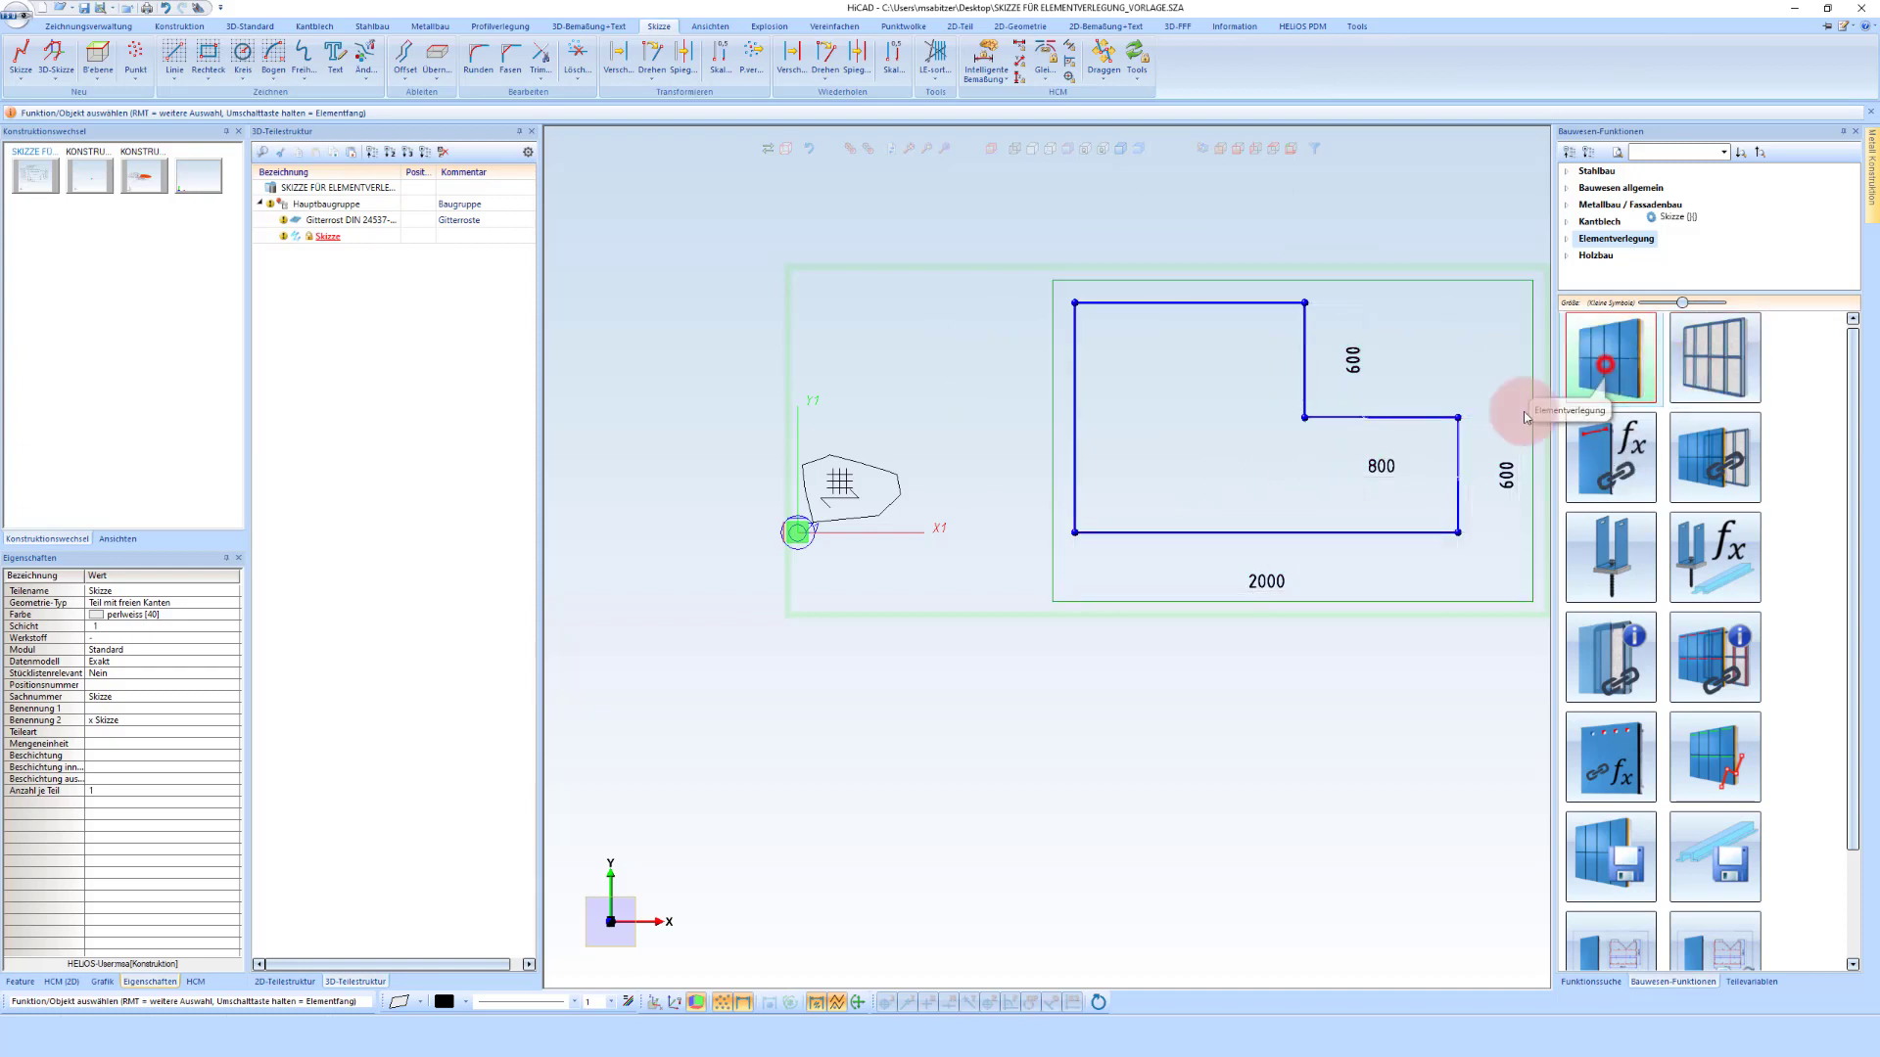
click(1327, 529)
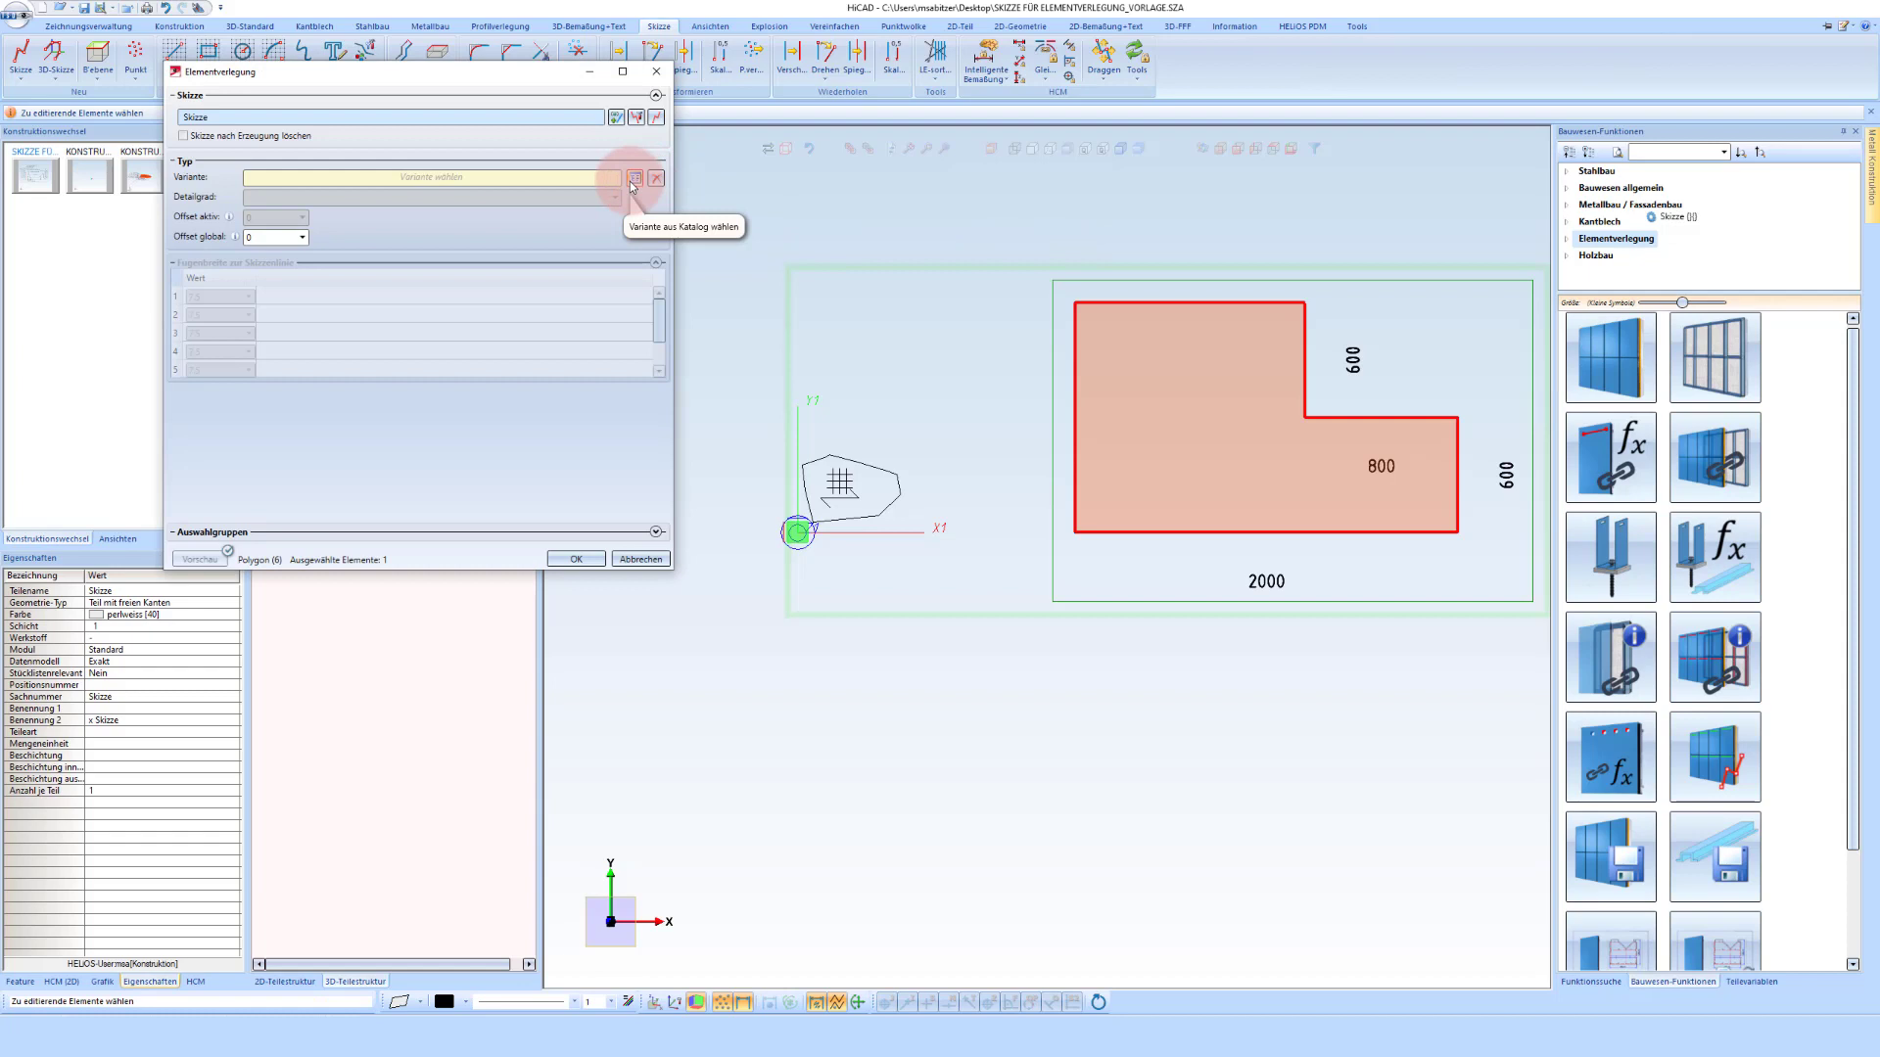
click(633, 179)
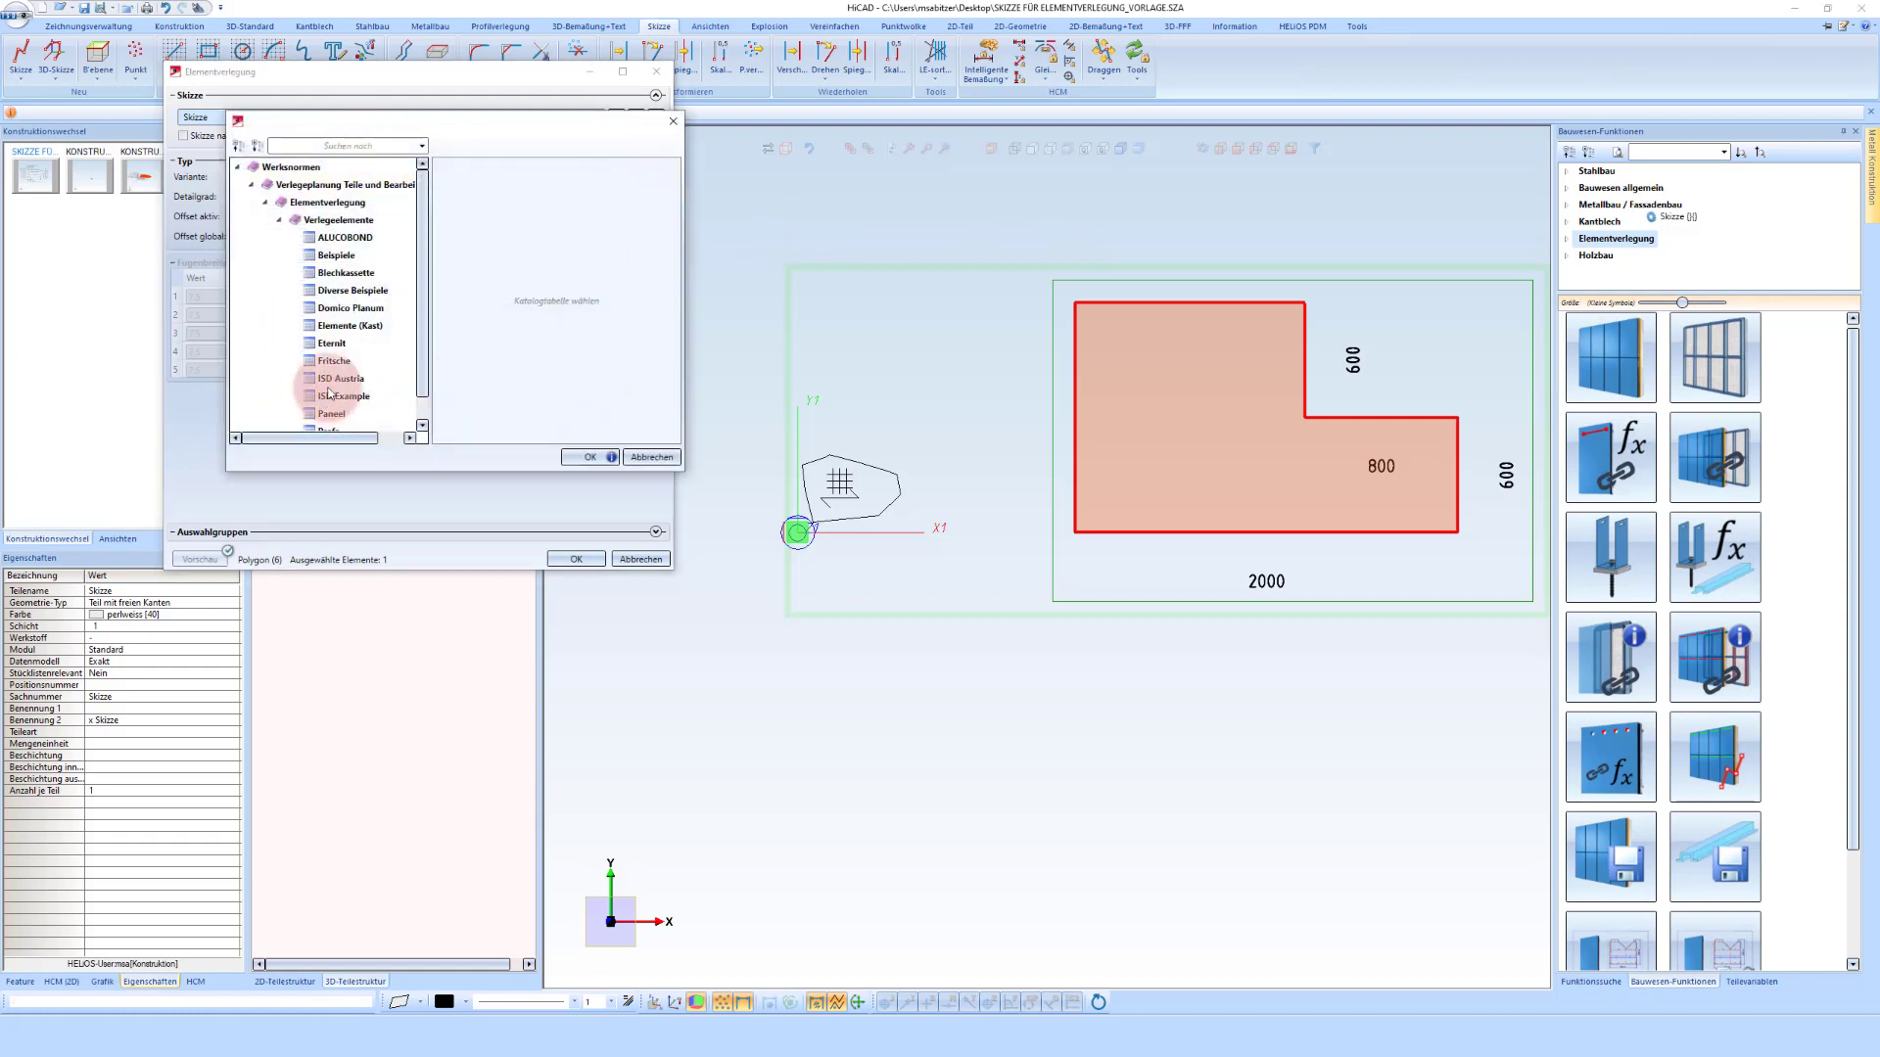
click(343, 380)
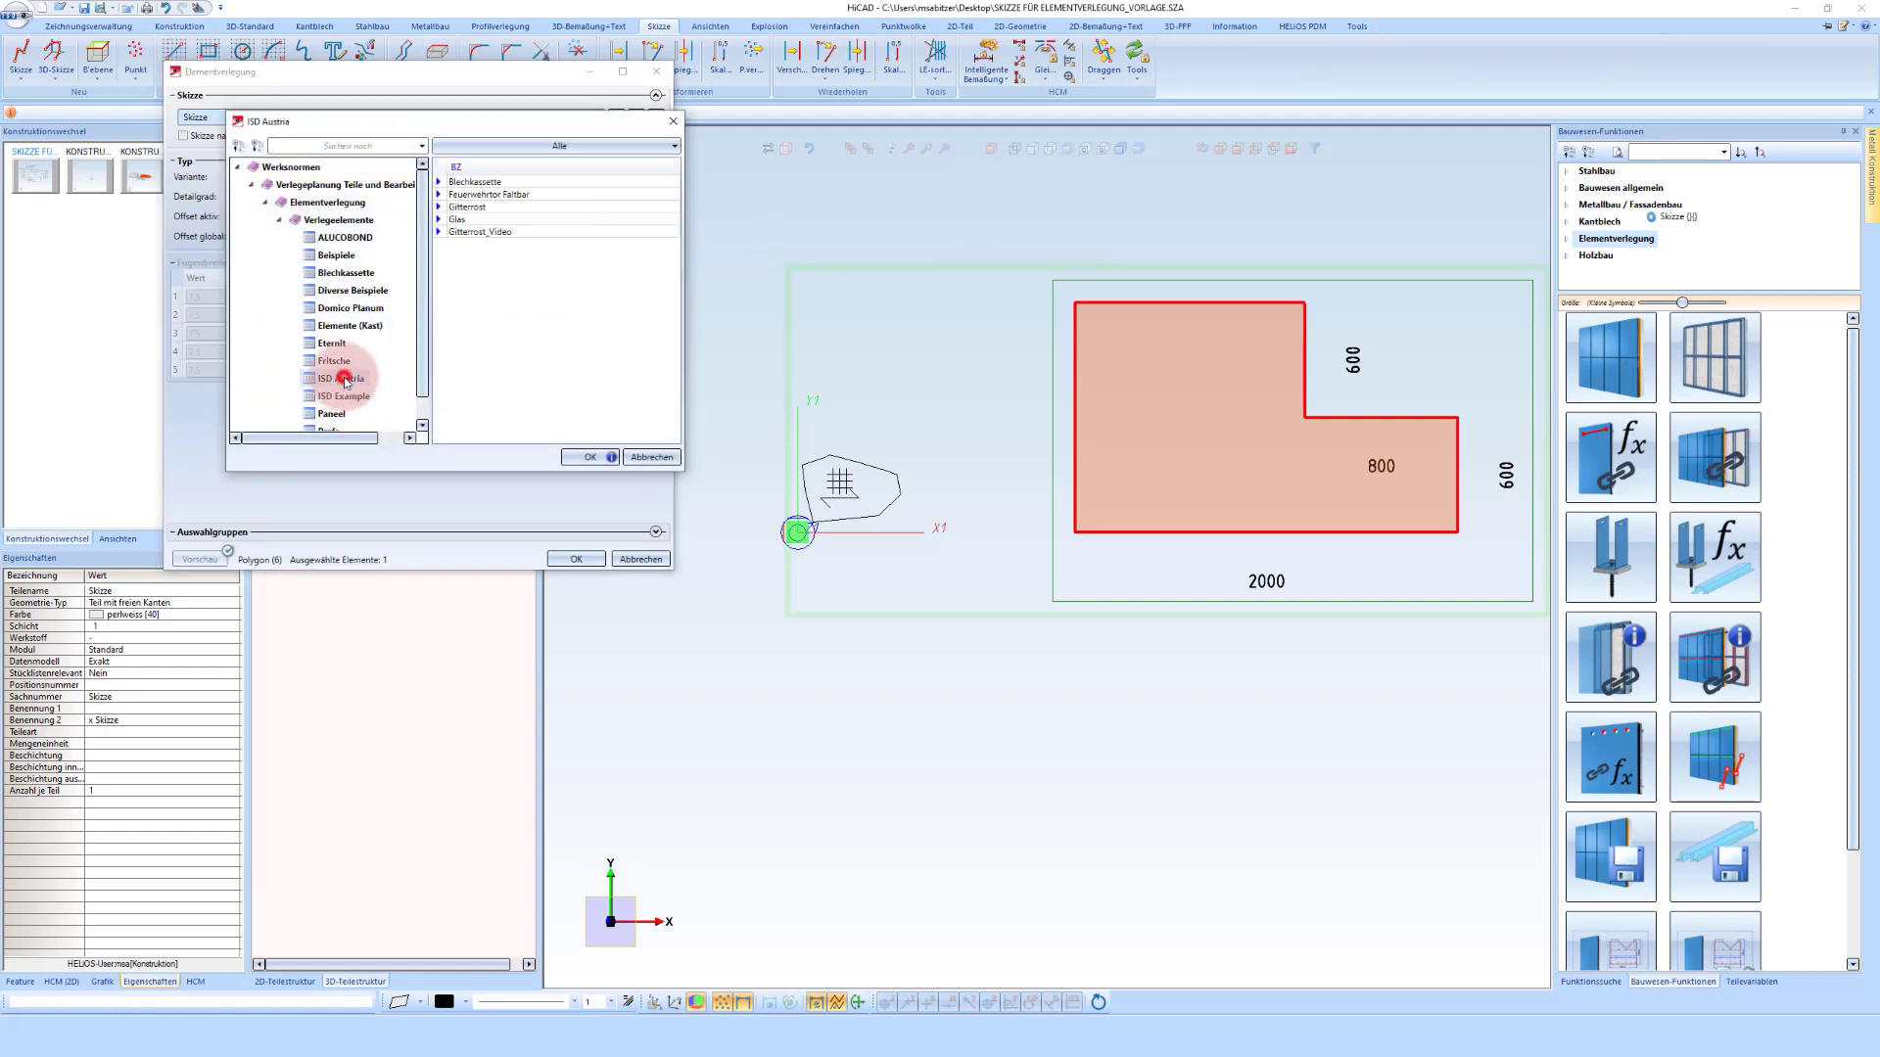
click(475, 232)
click(585, 456)
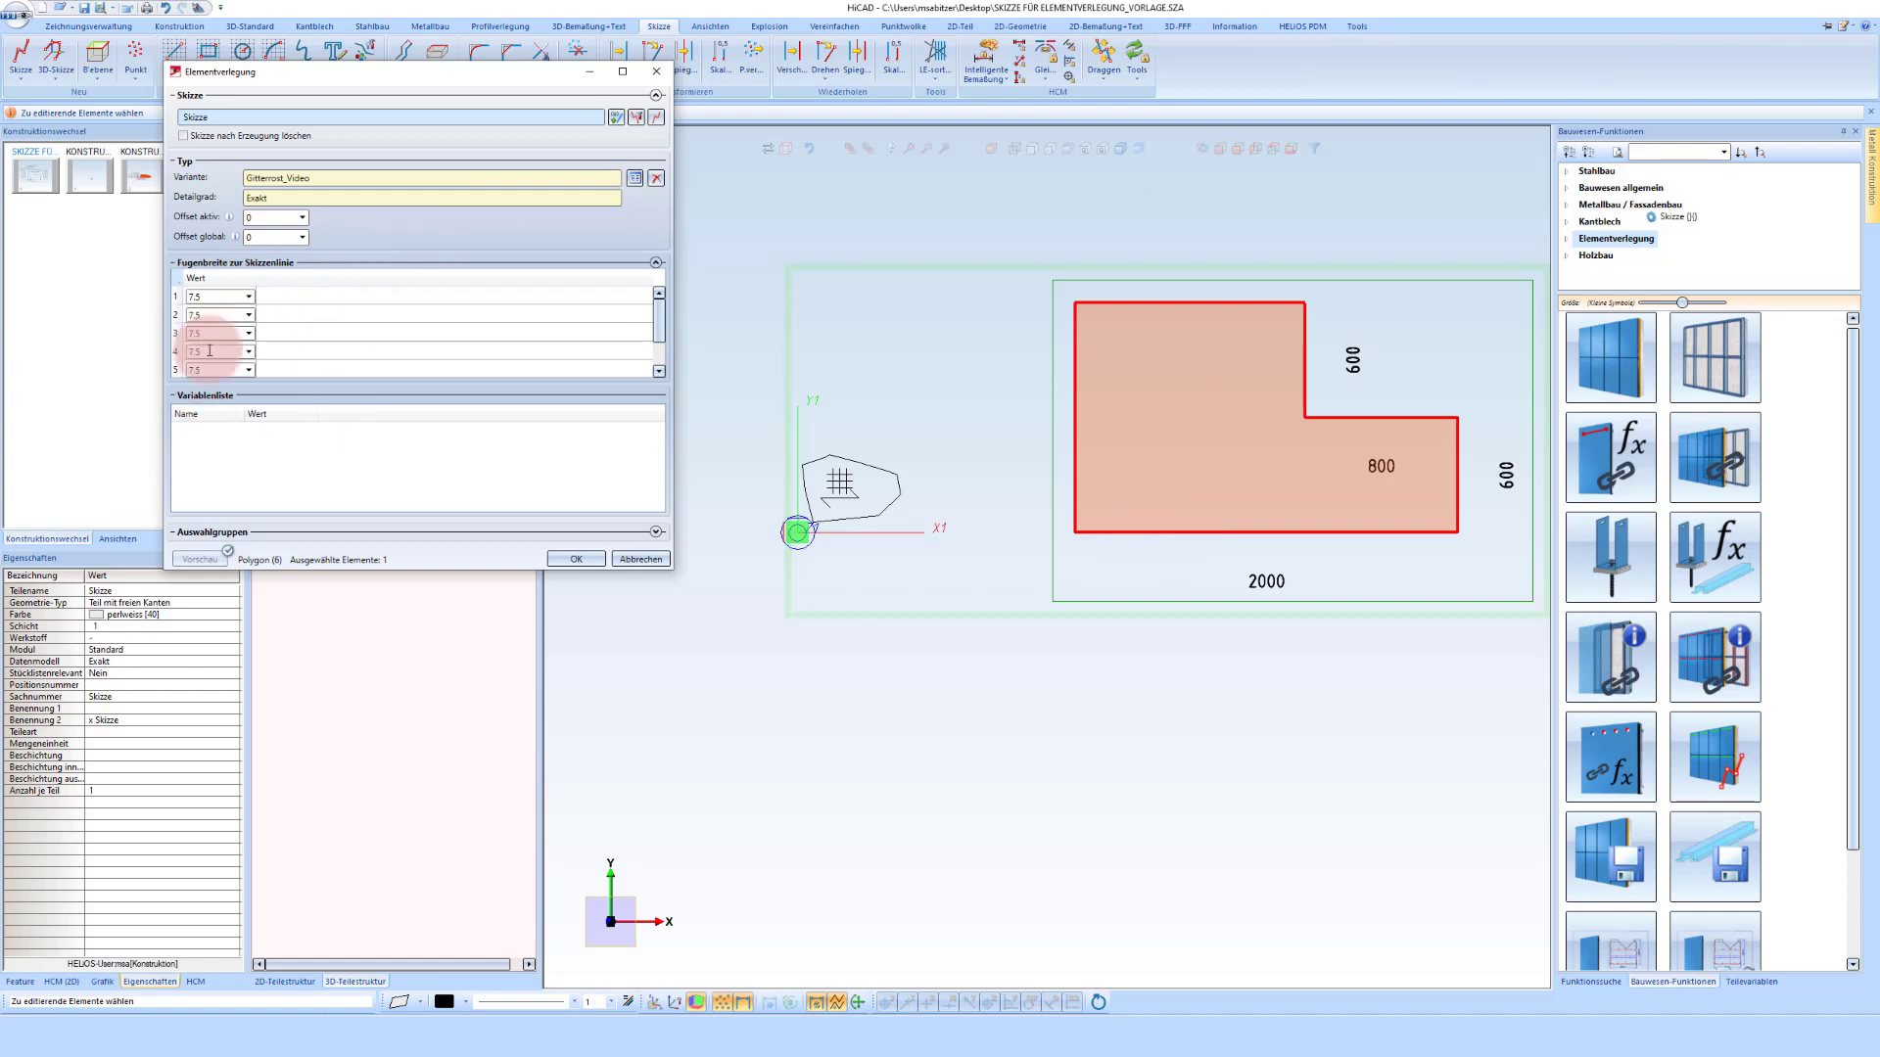
scroll(217, 328, down, 1)
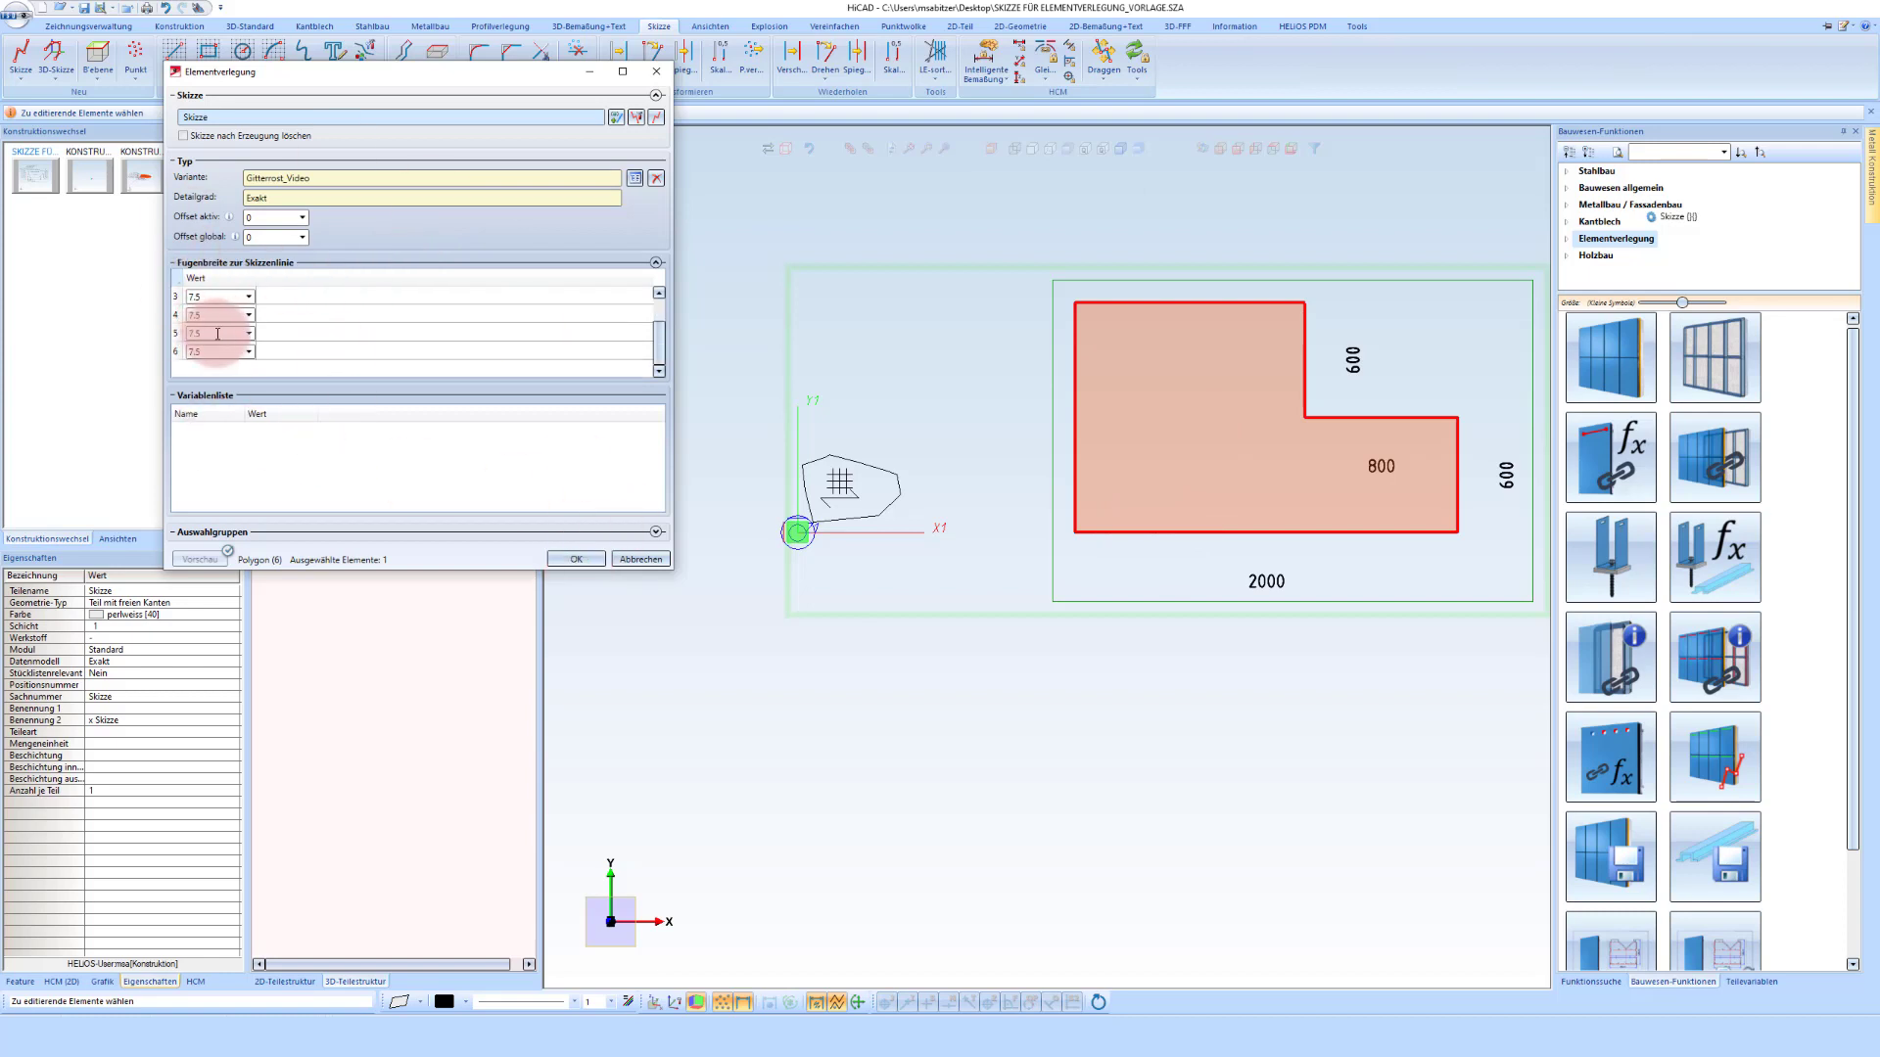
click(575, 559)
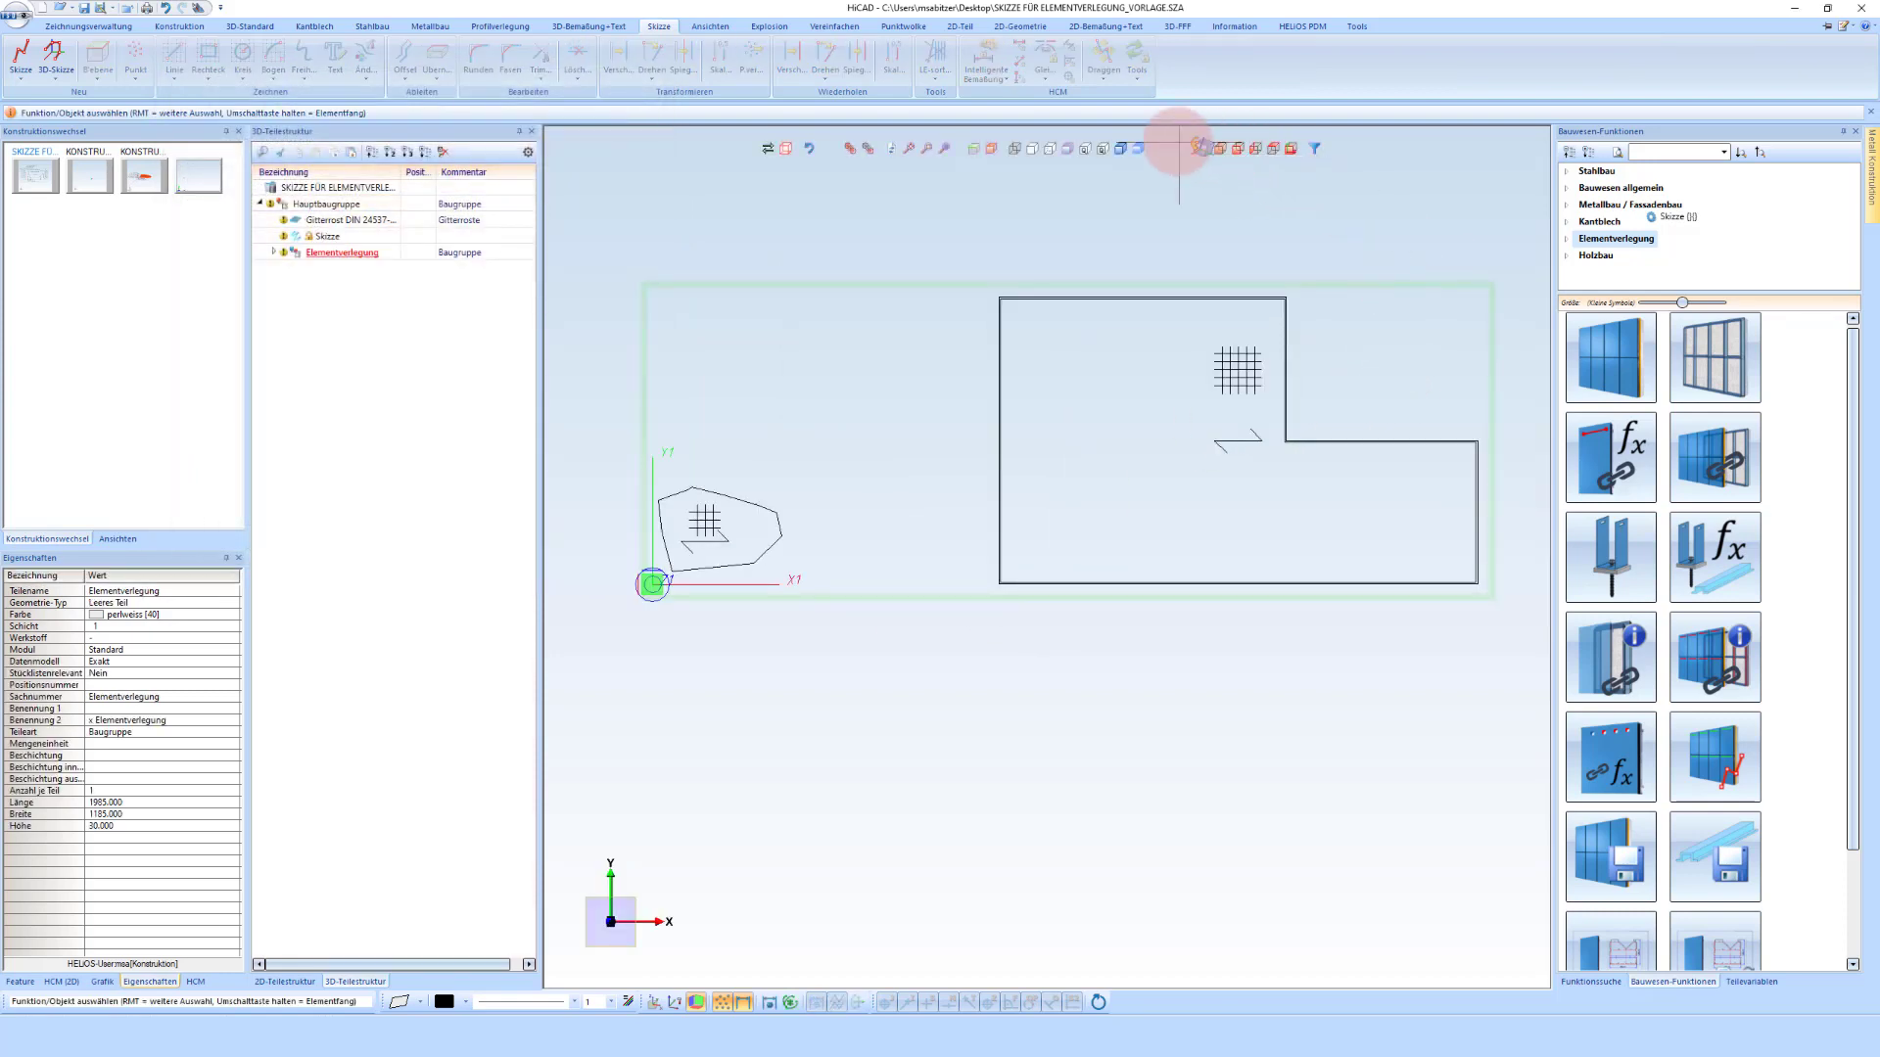
Orbit to inspect the grating plates in 3D, then return to top view
scroll(1273, 377, up, 2)
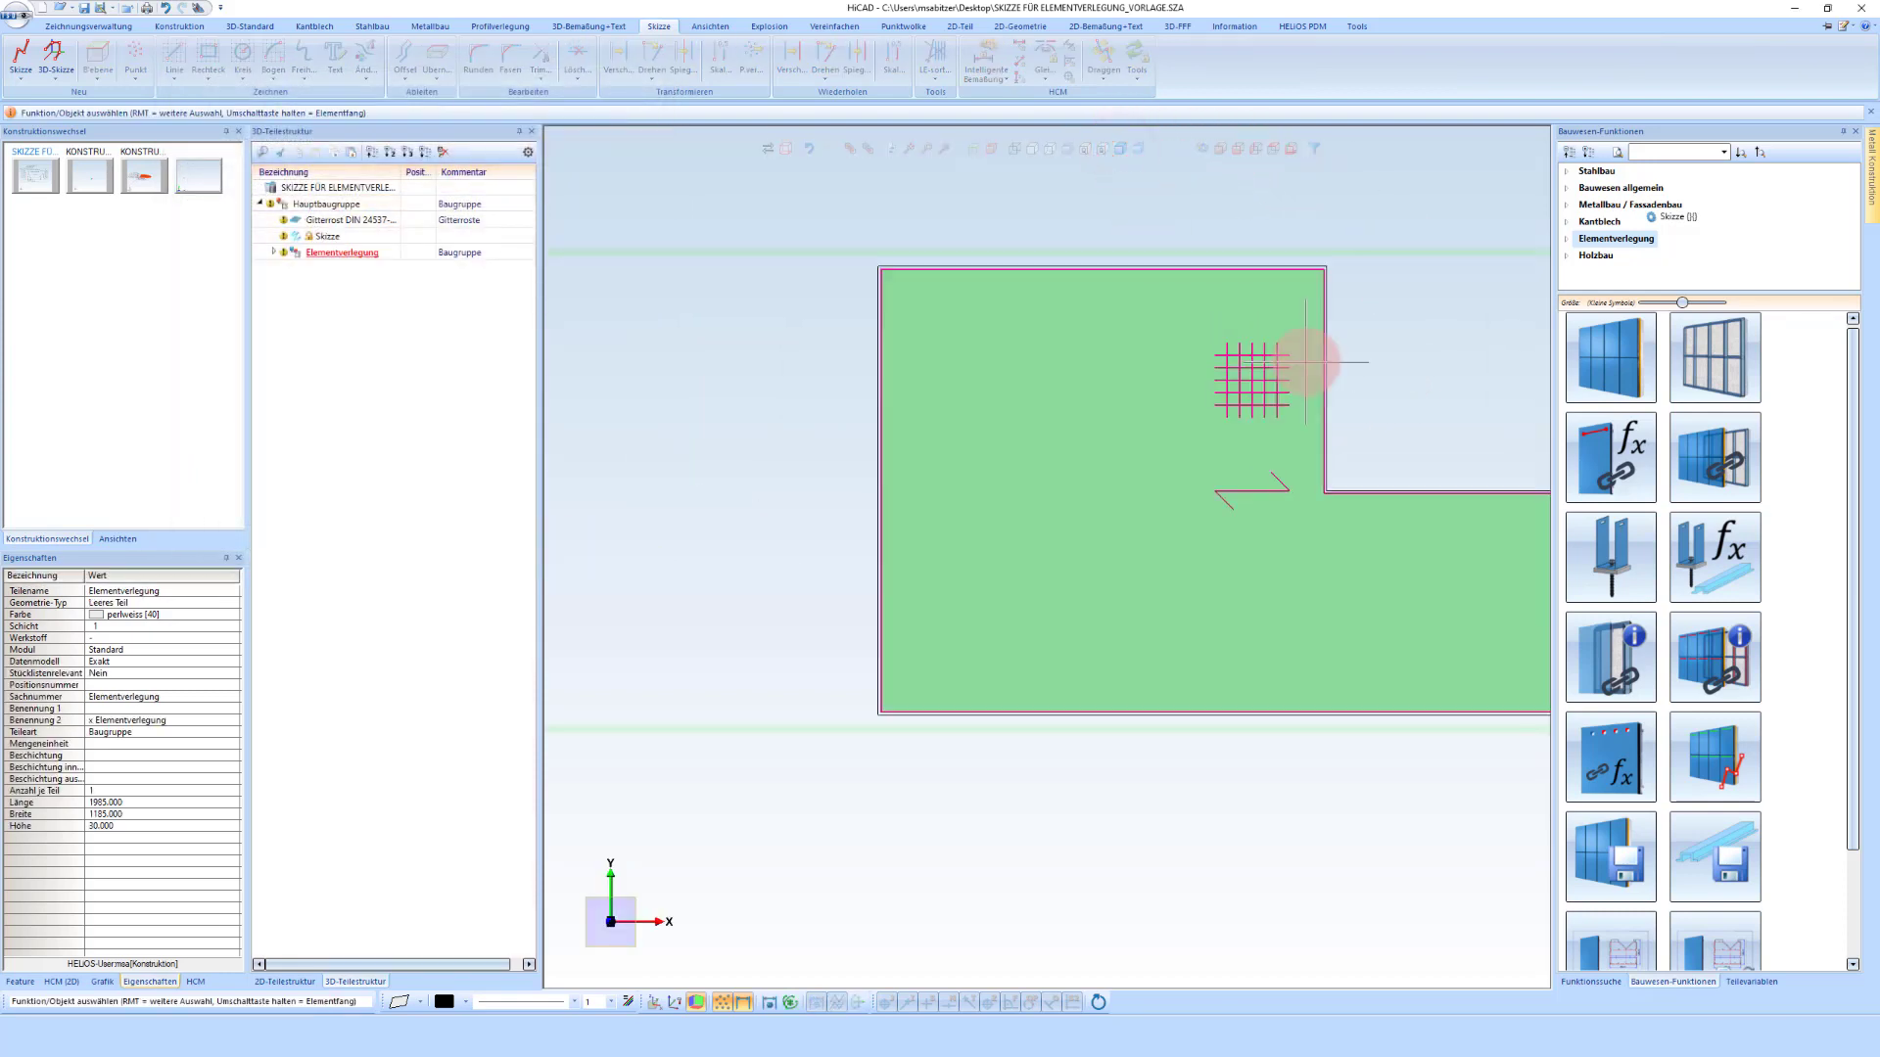
middle_drag(1283, 373, 1243, 405)
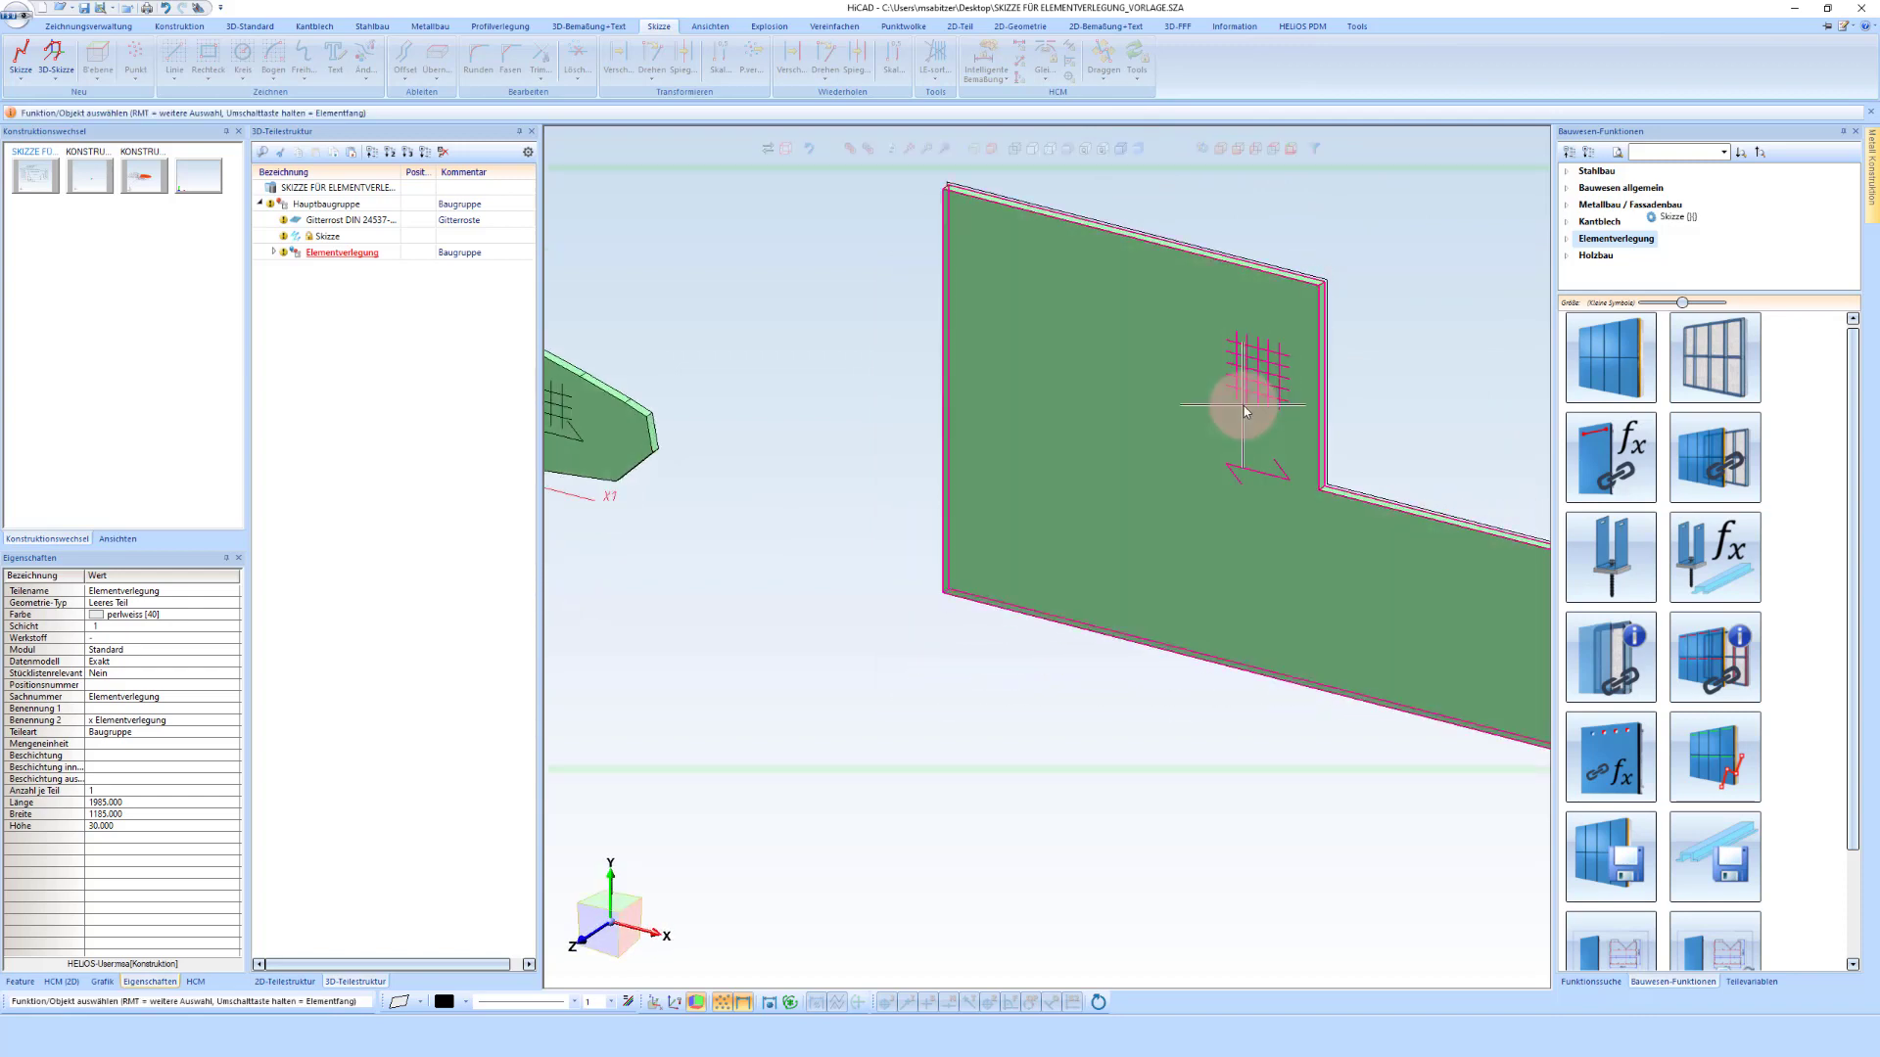
click(1217, 149)
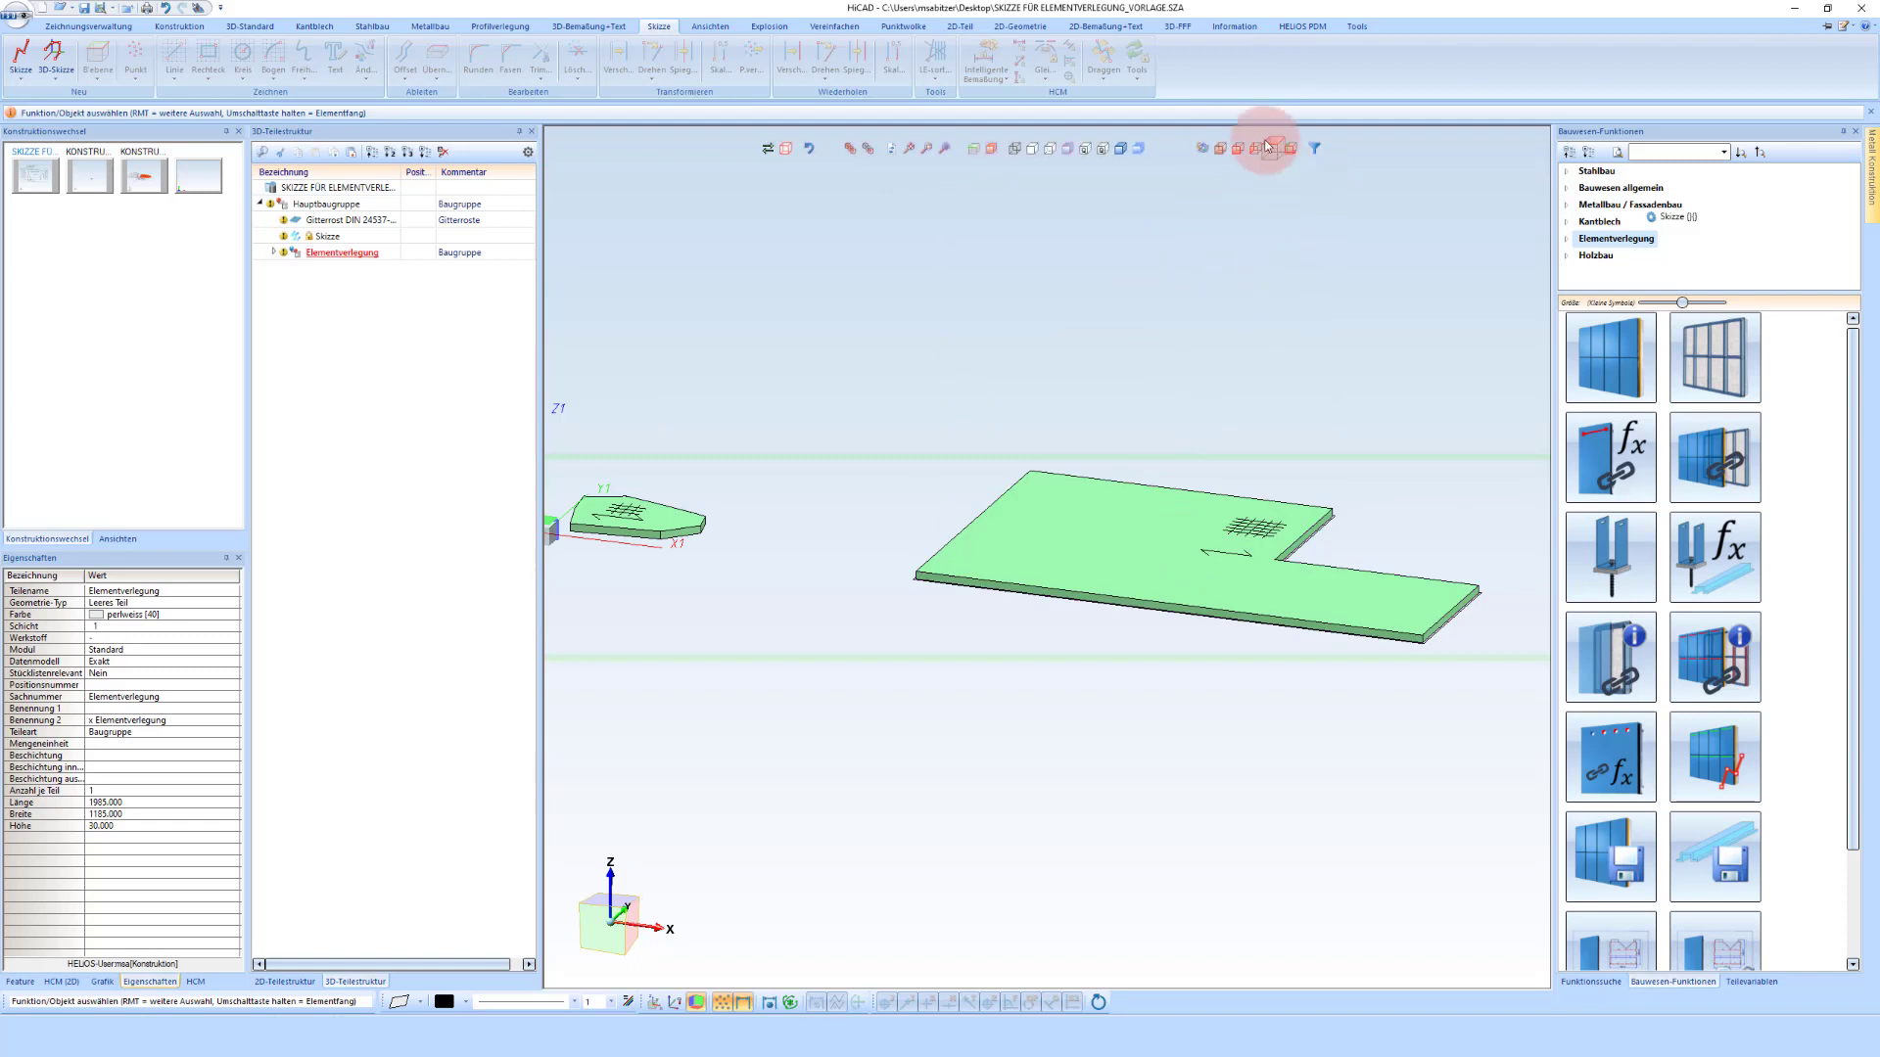
click(1267, 145)
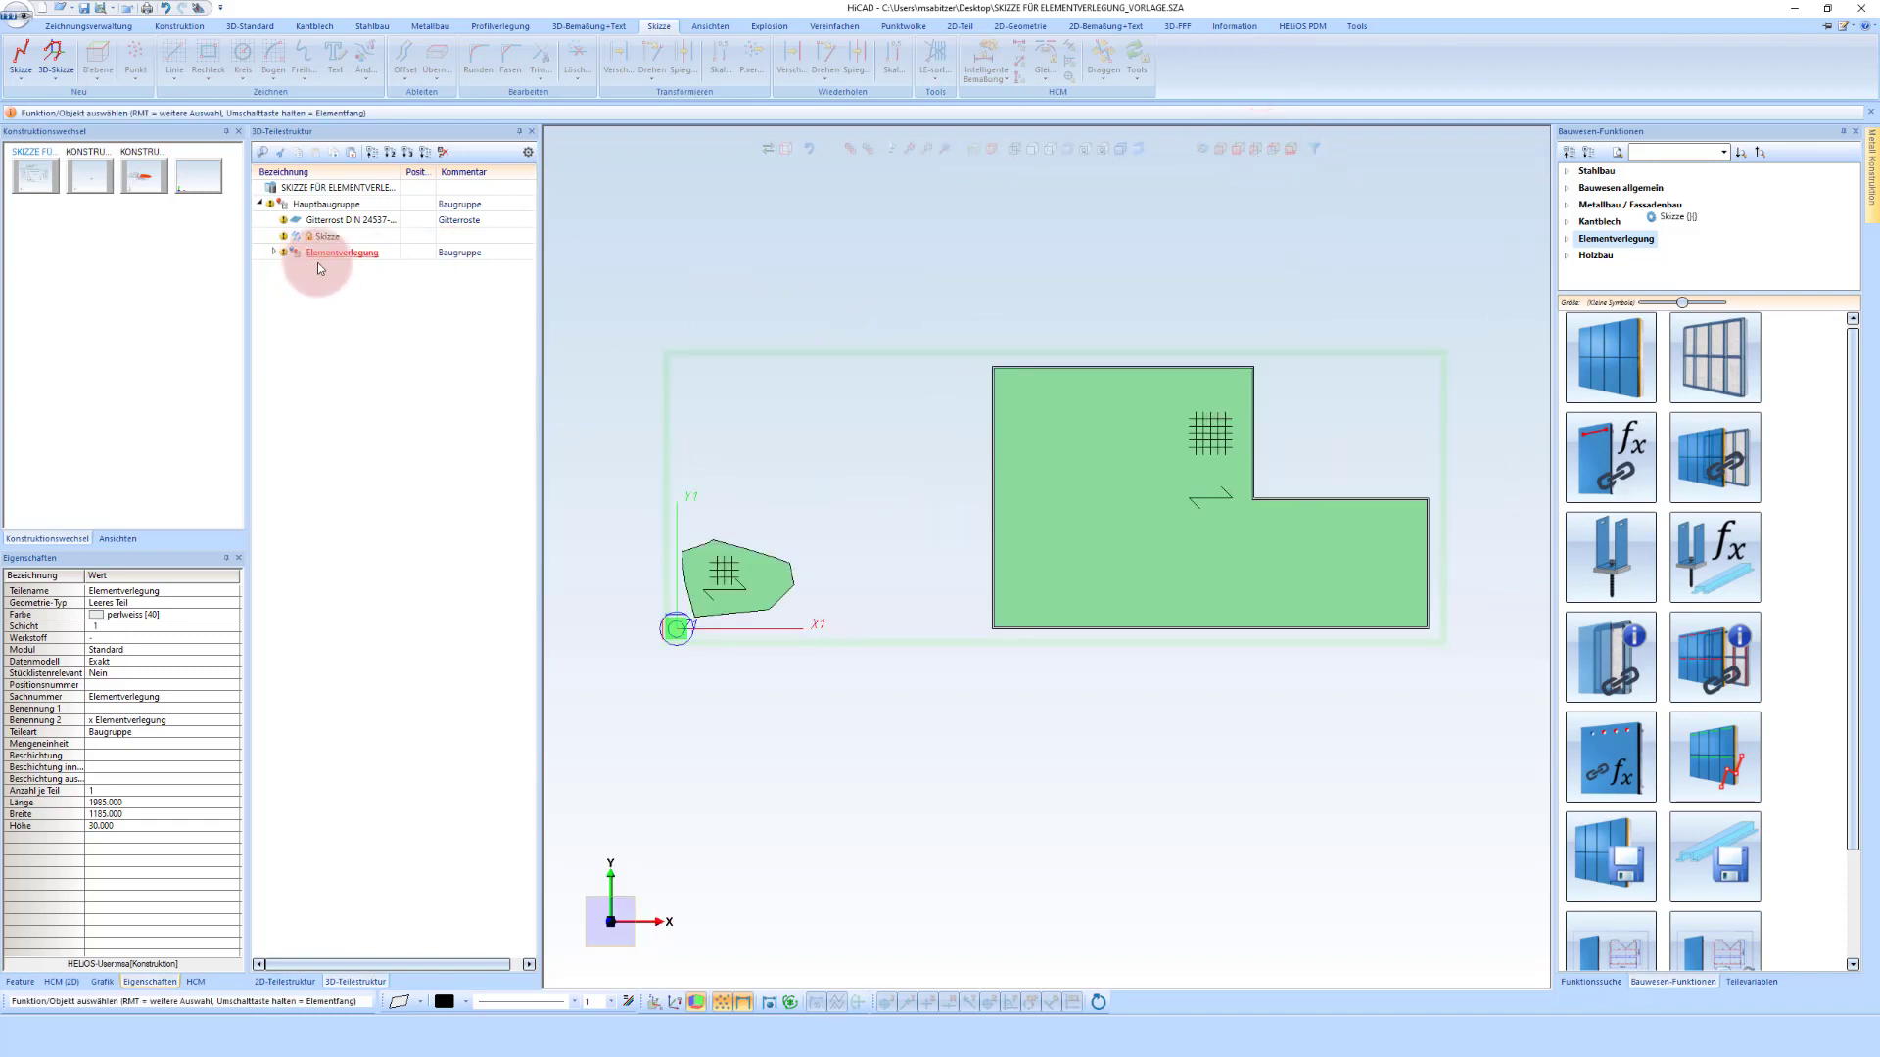
Select the Elementverlegung feature in the feature list and open its L-shaped sketch for editing
click(22, 984)
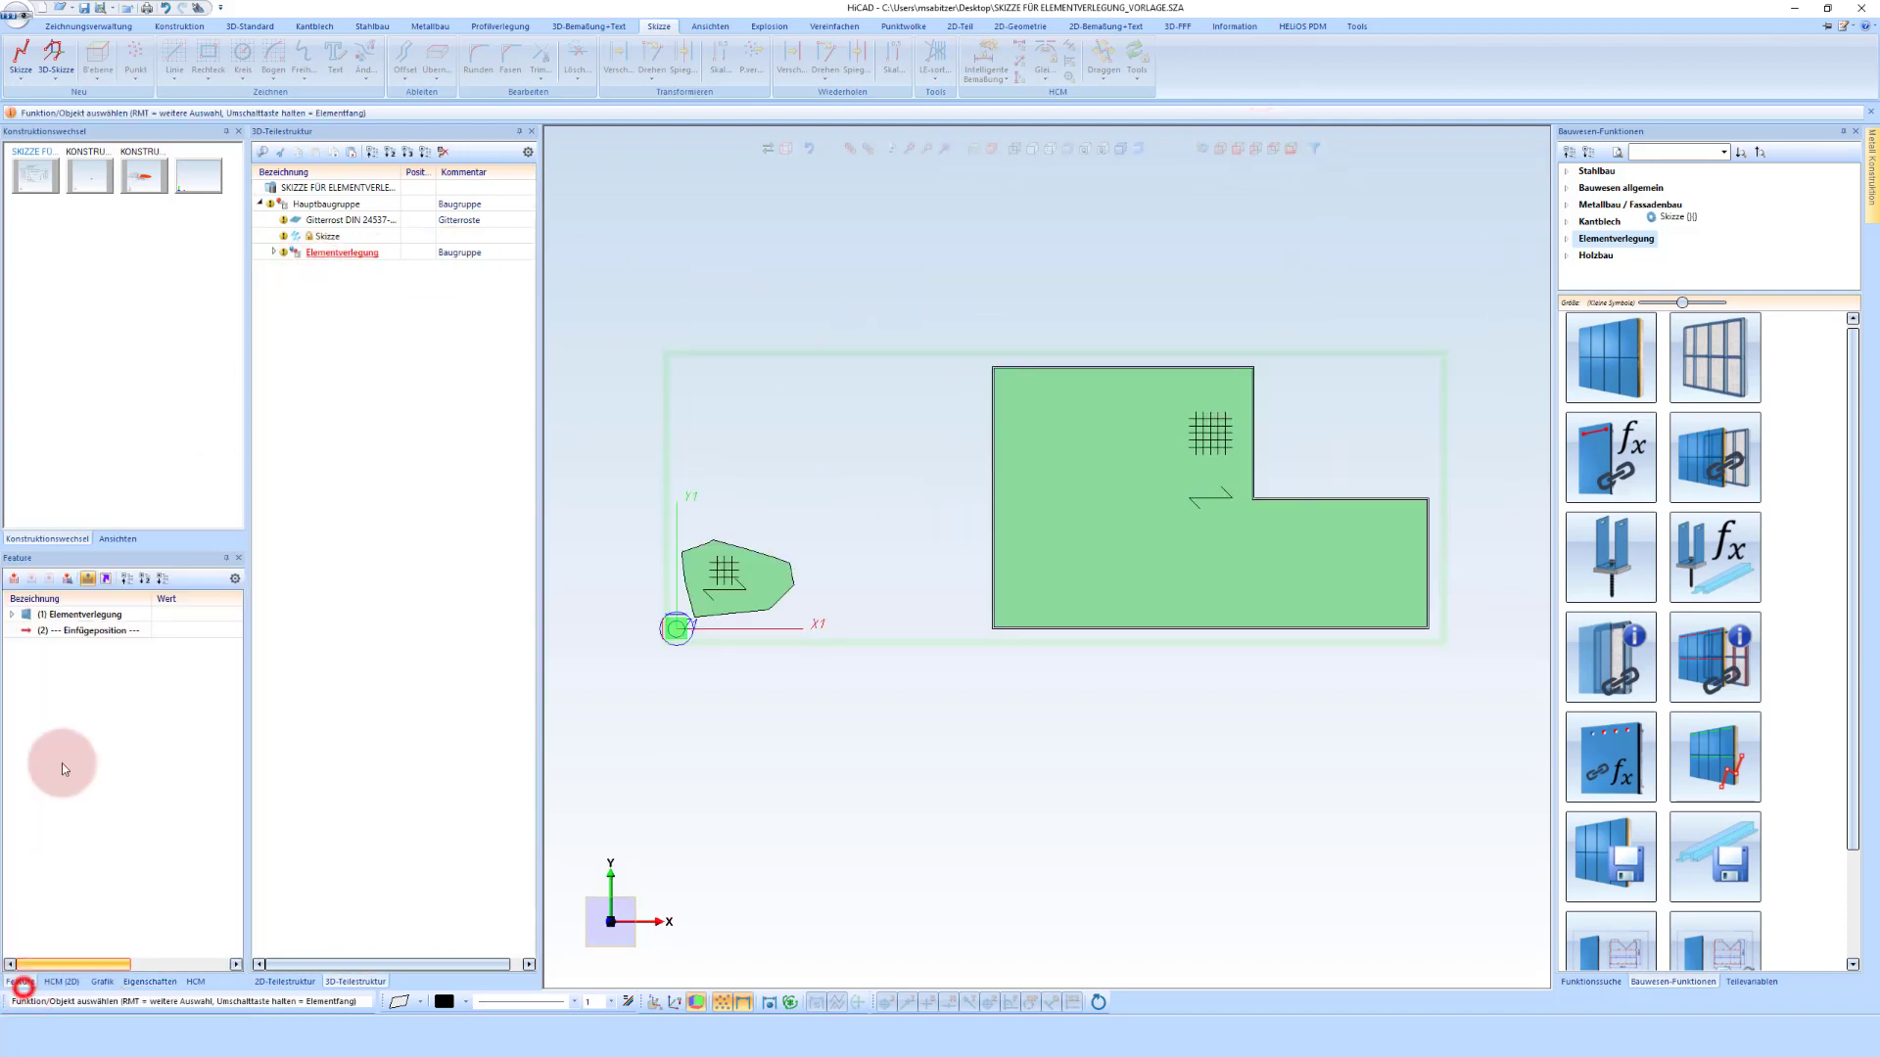
click(87, 614)
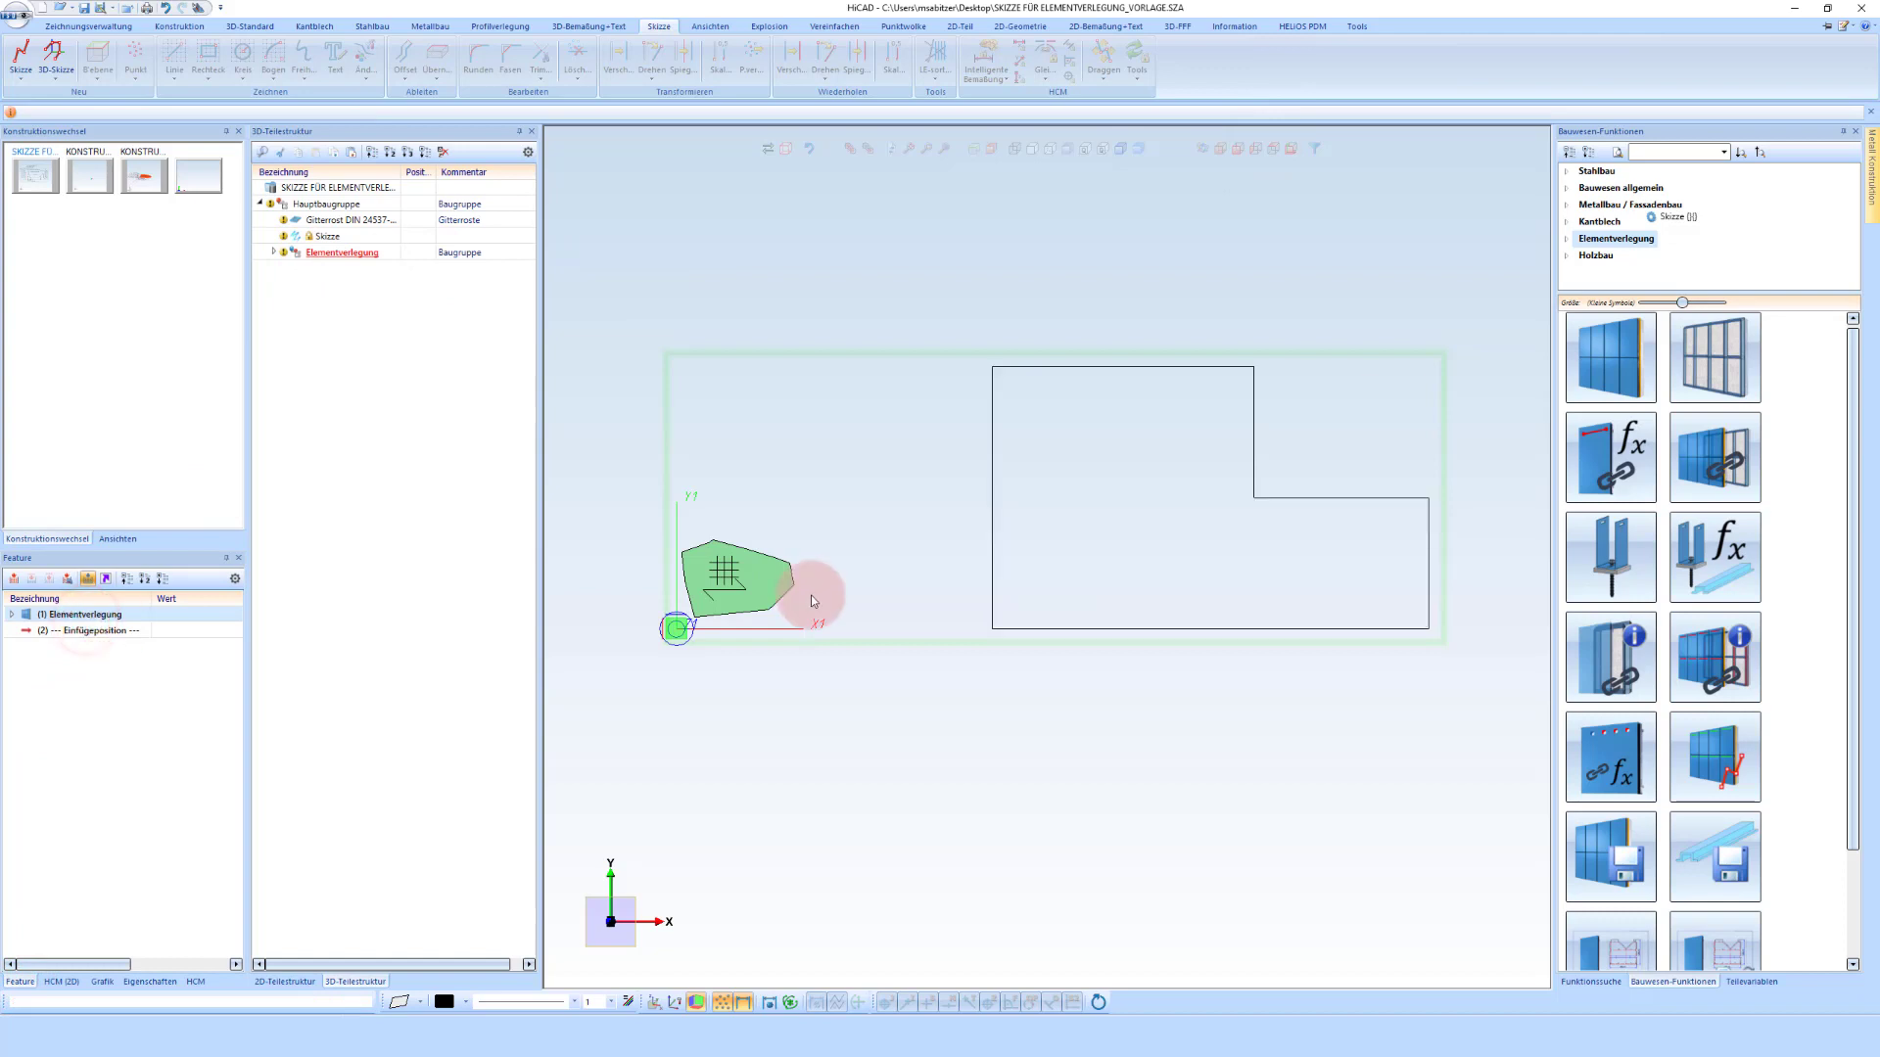
click(1014, 509)
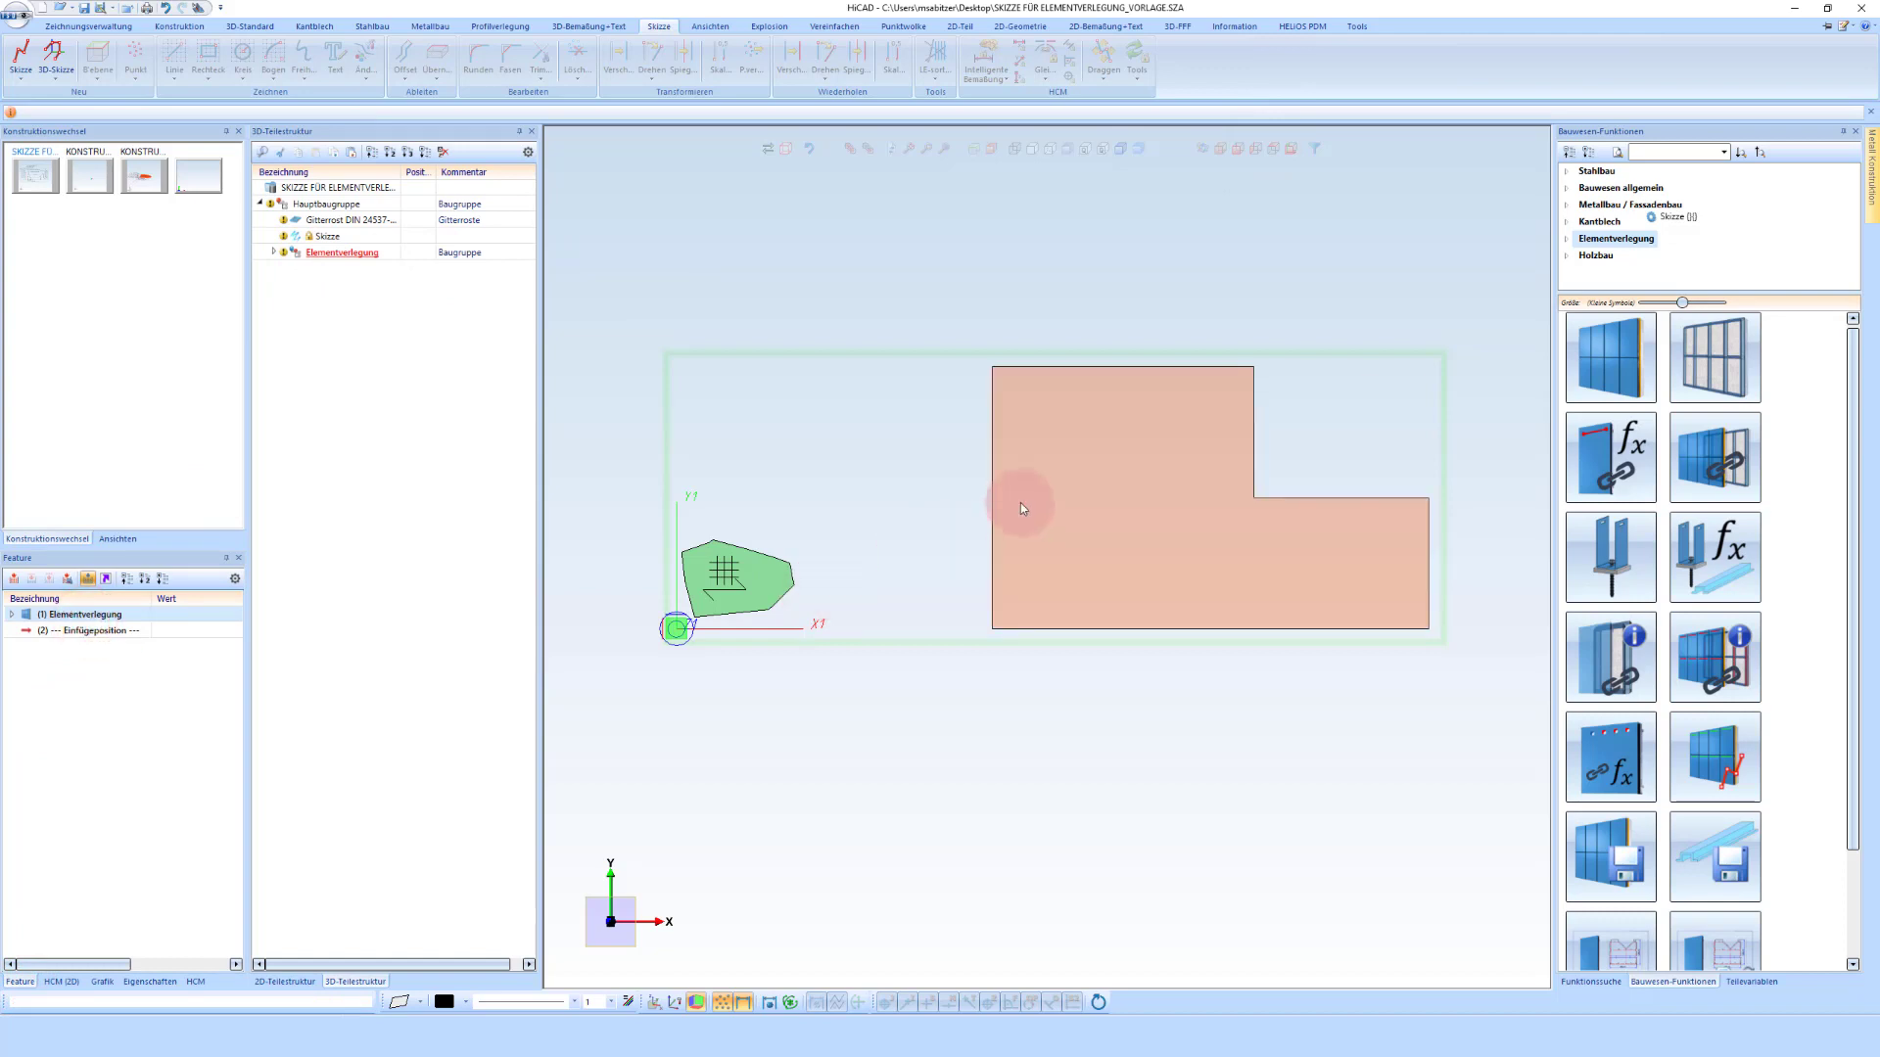
click(1038, 488)
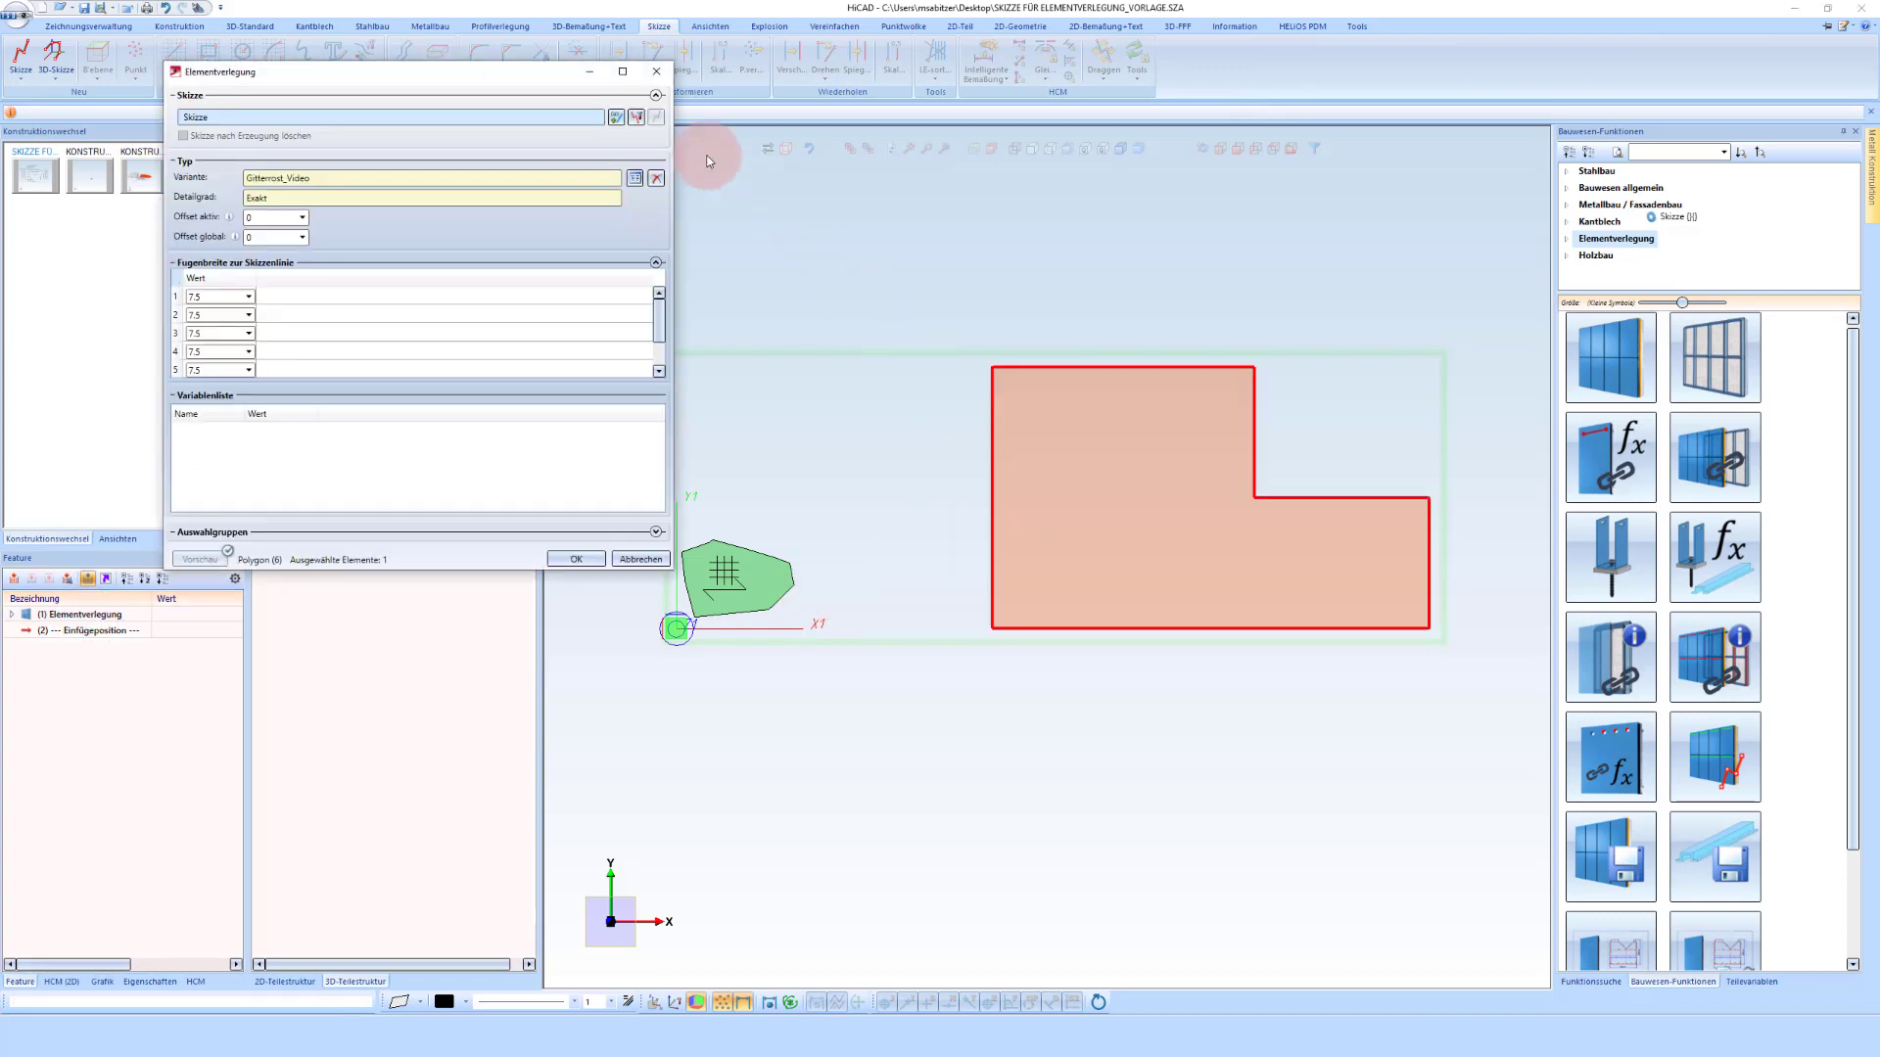
click(640, 117)
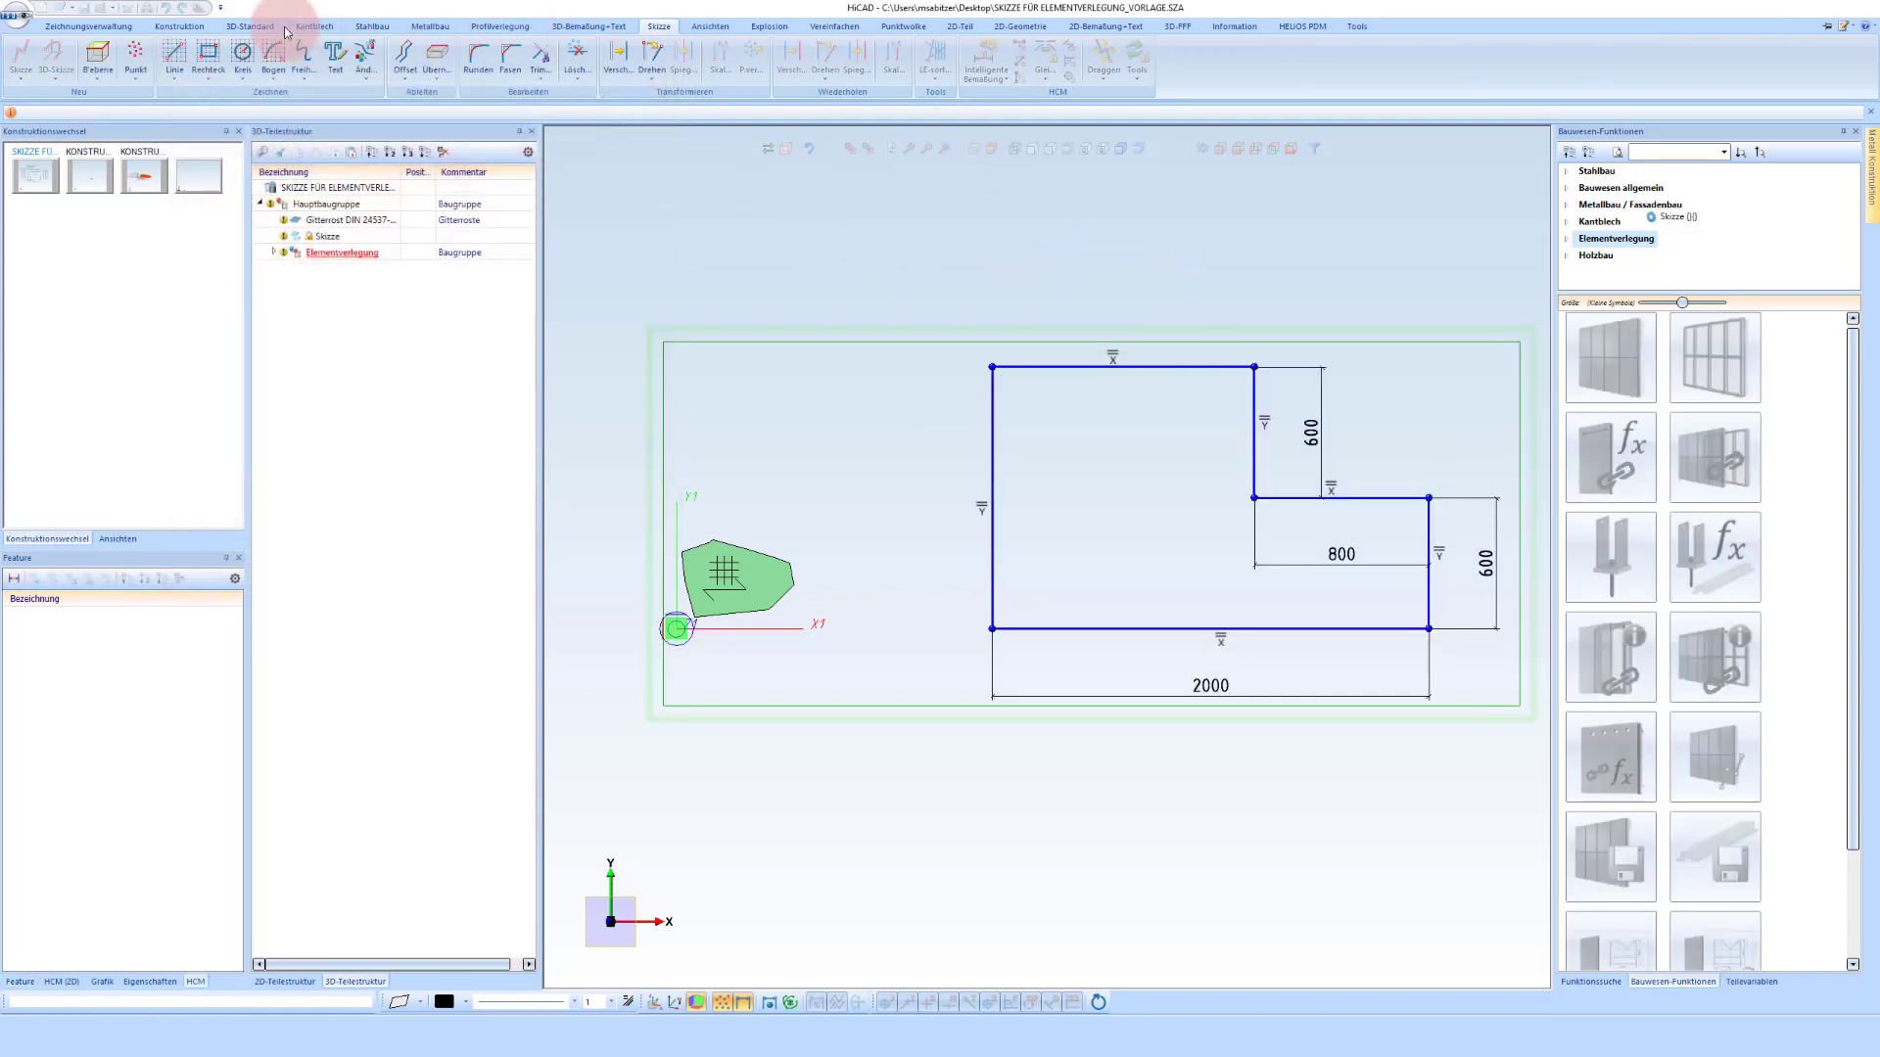
Draw a polyline trapezoid above the L, 700 high with a 400-wide top, and accept the sketch
click(174, 54)
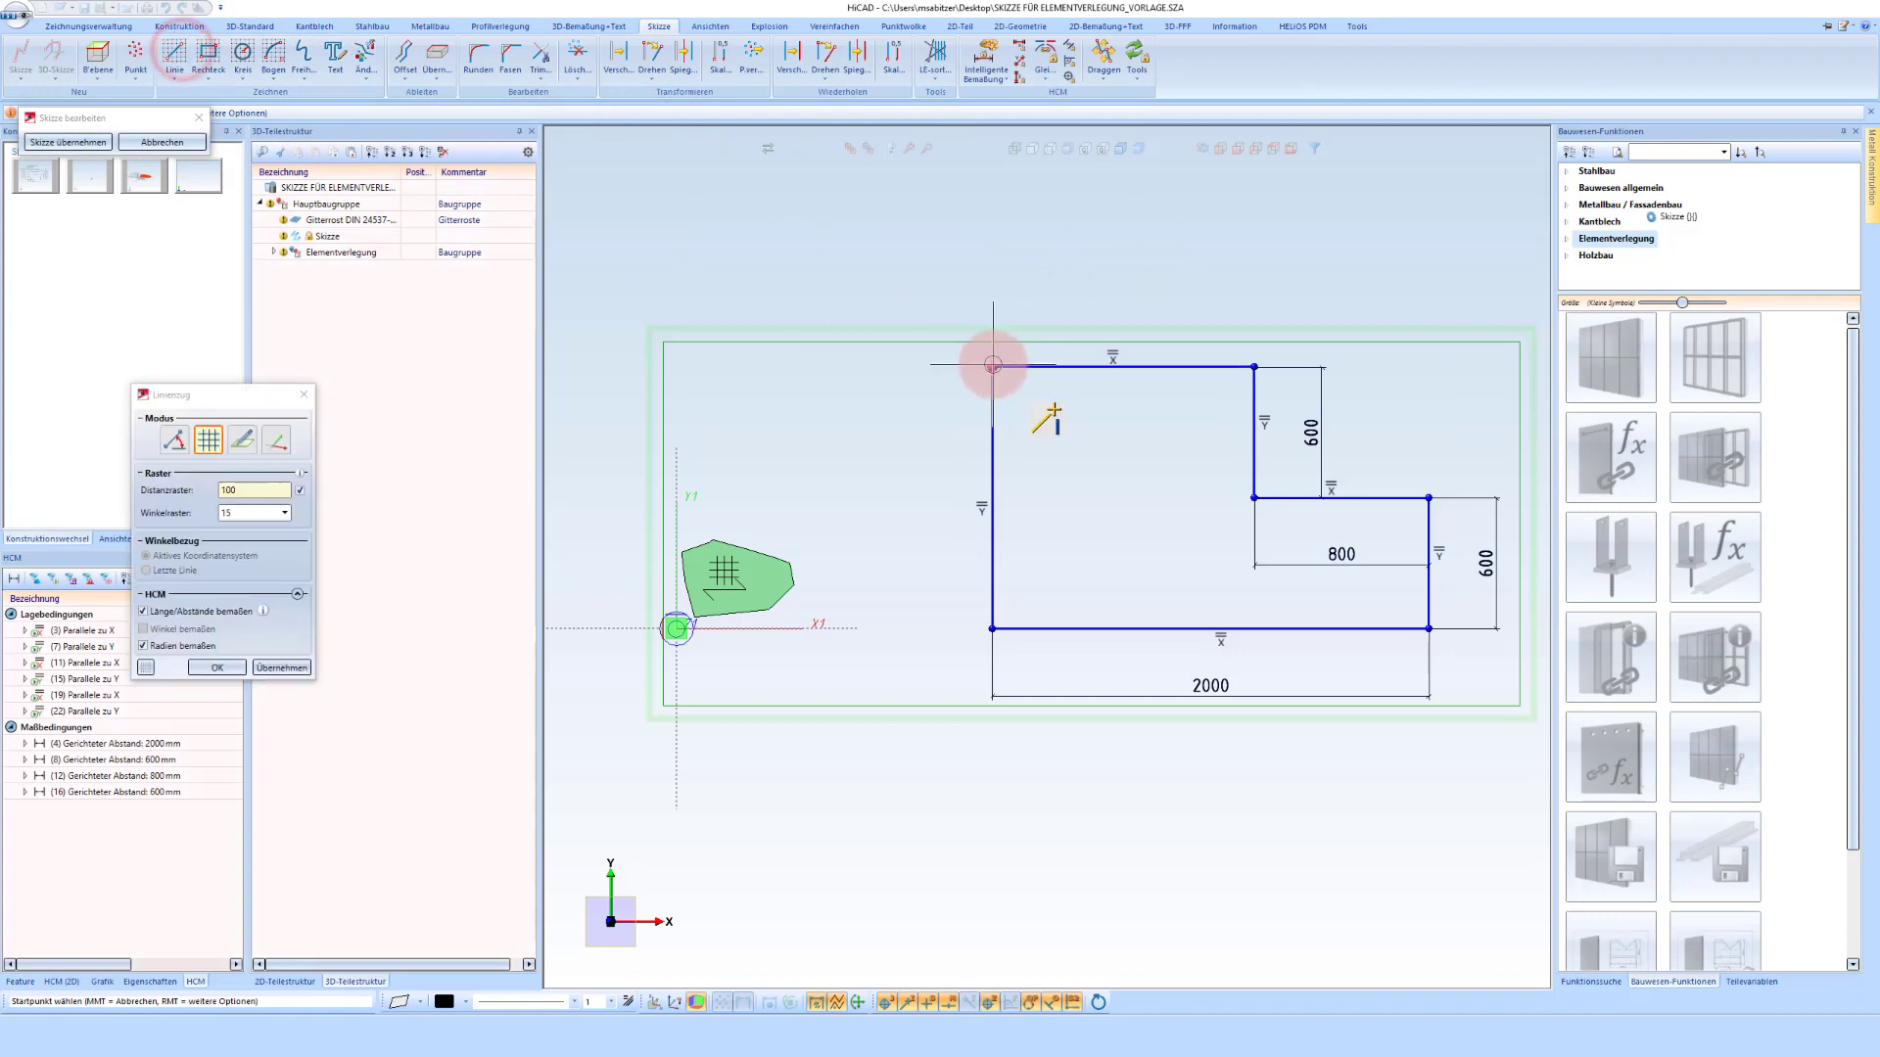
click(993, 366)
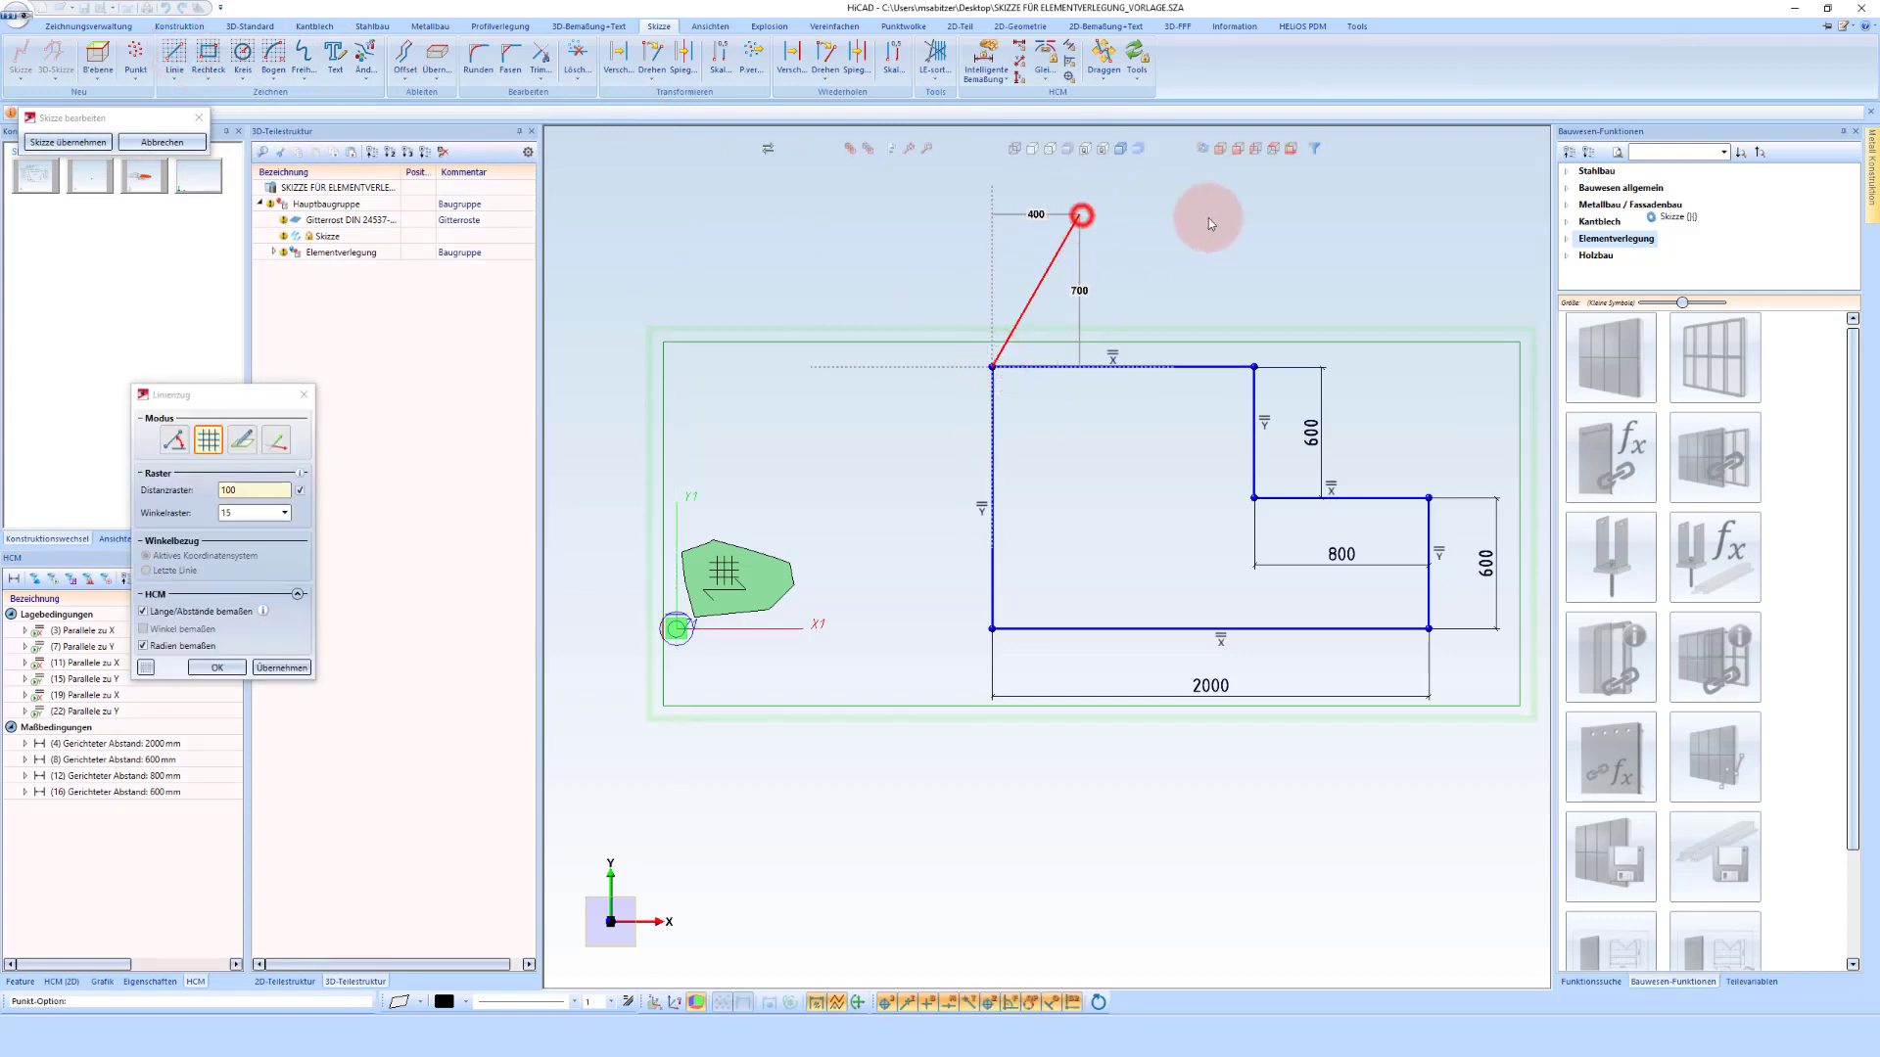
click(1079, 213)
click(1166, 213)
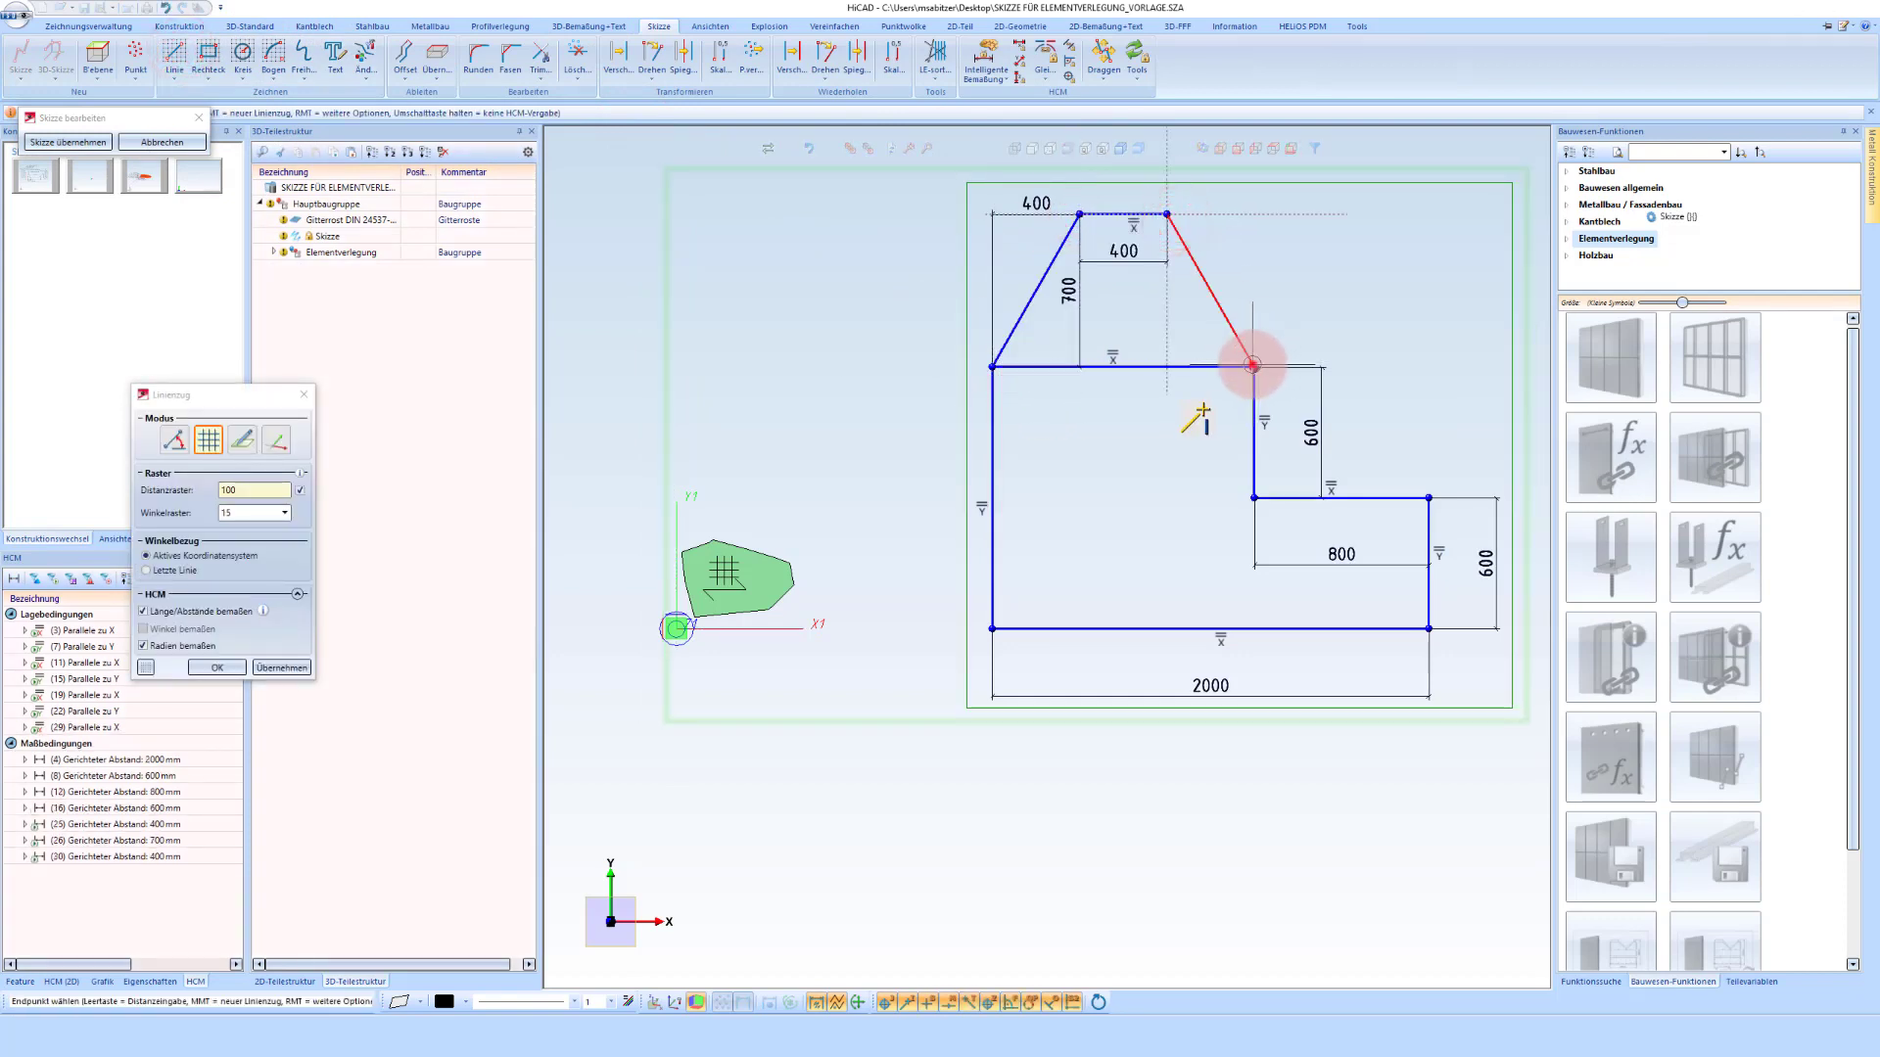
click(1252, 364)
middle_click(1324, 257)
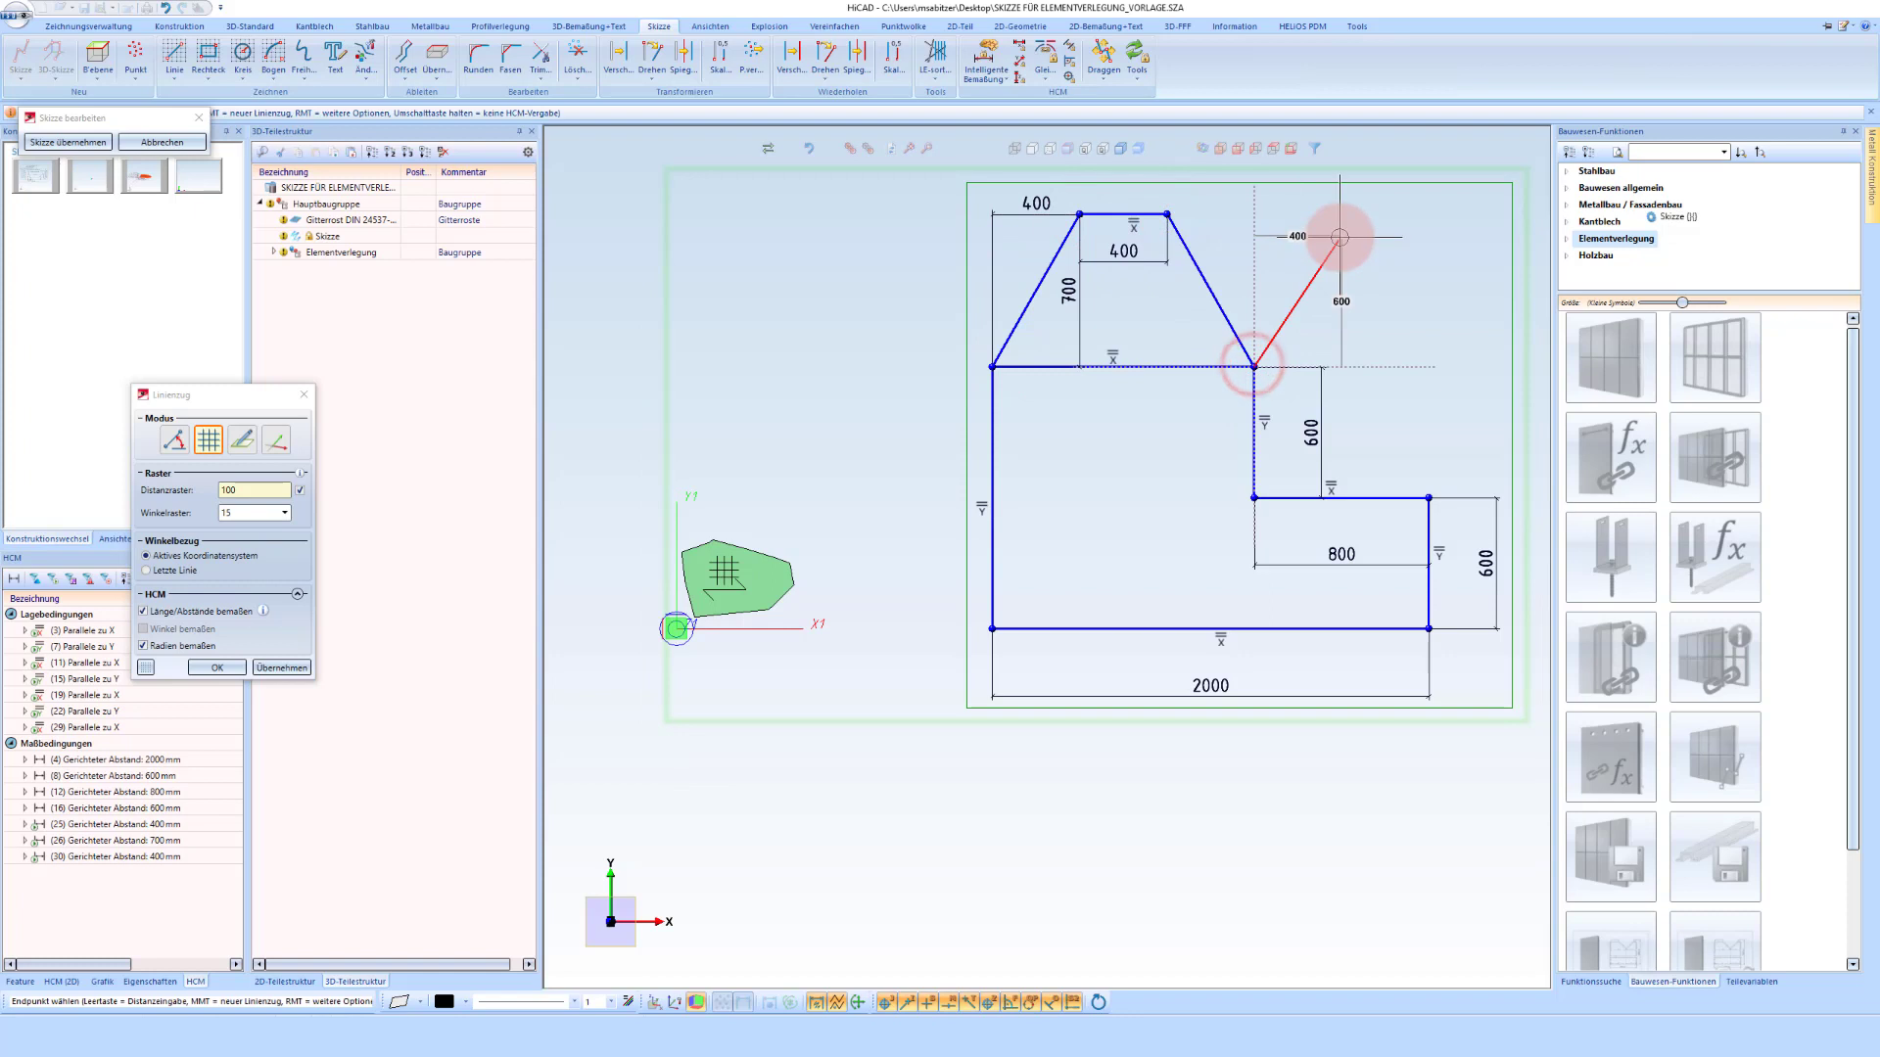
middle_click(1384, 298)
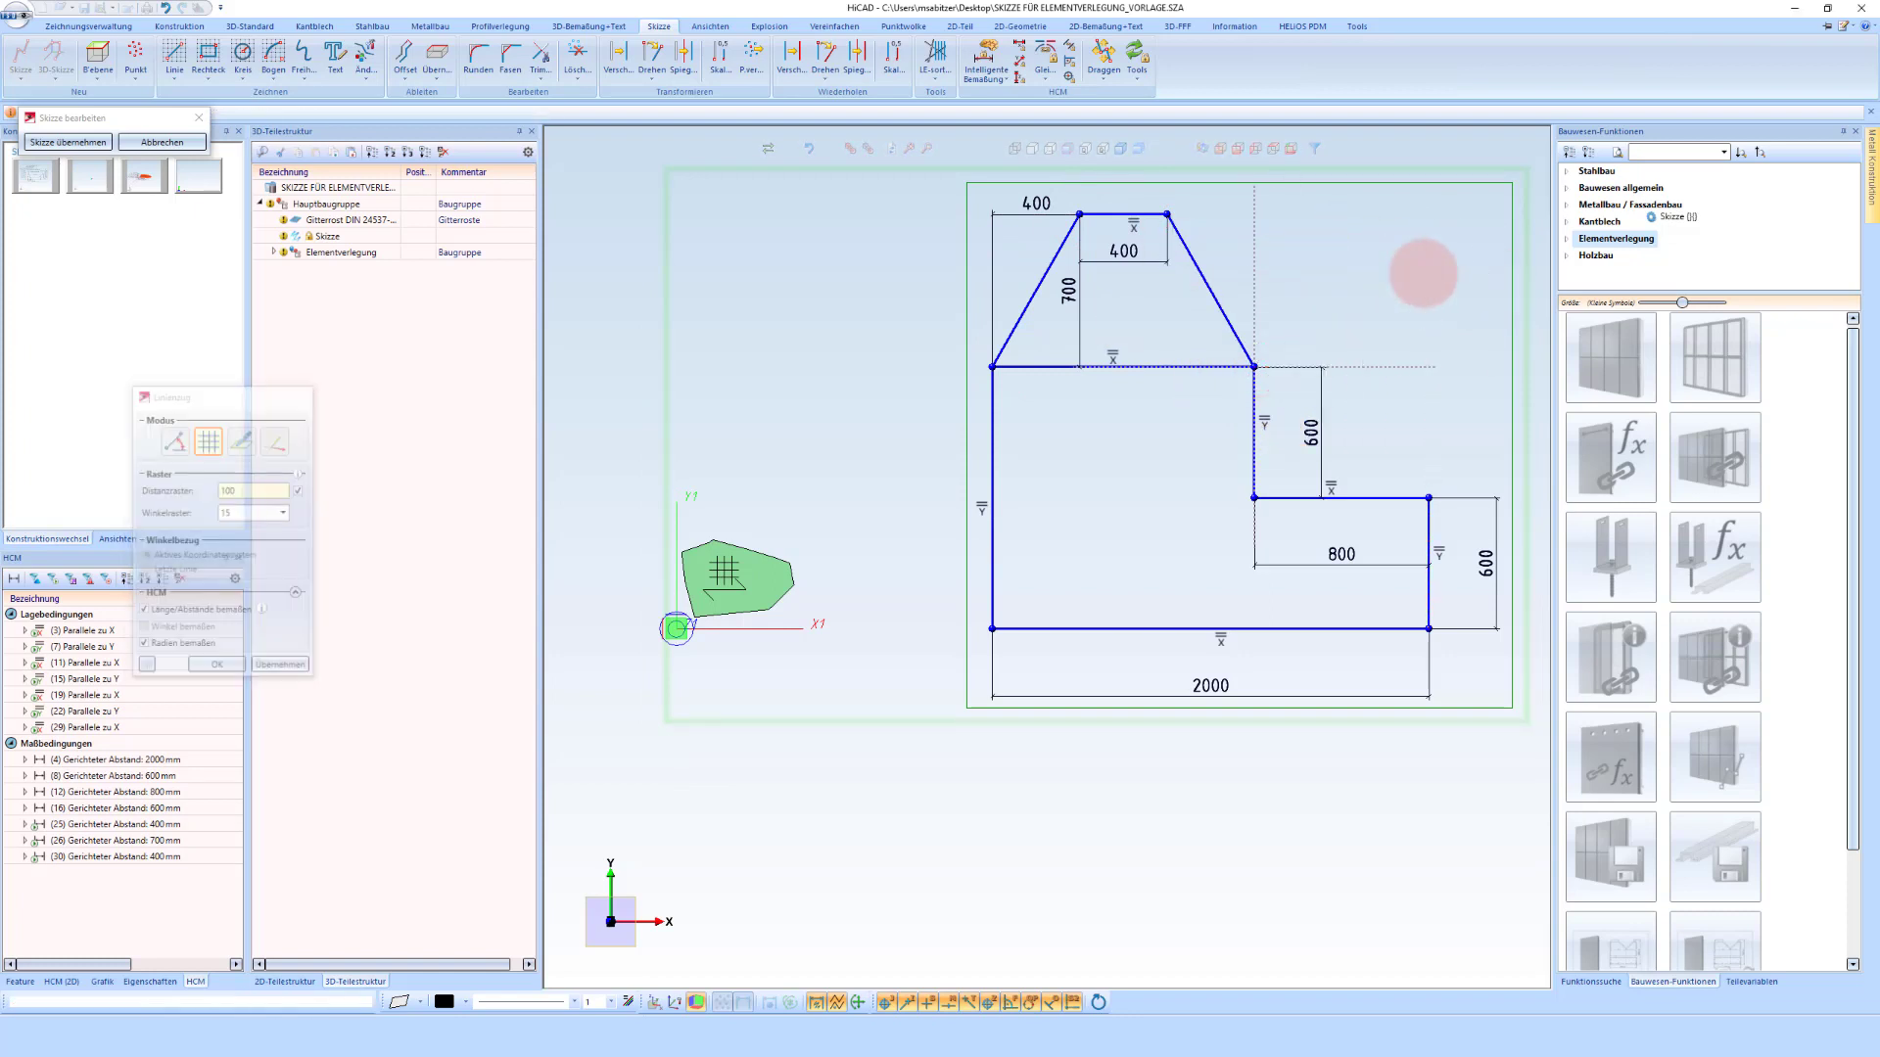
click(84, 154)
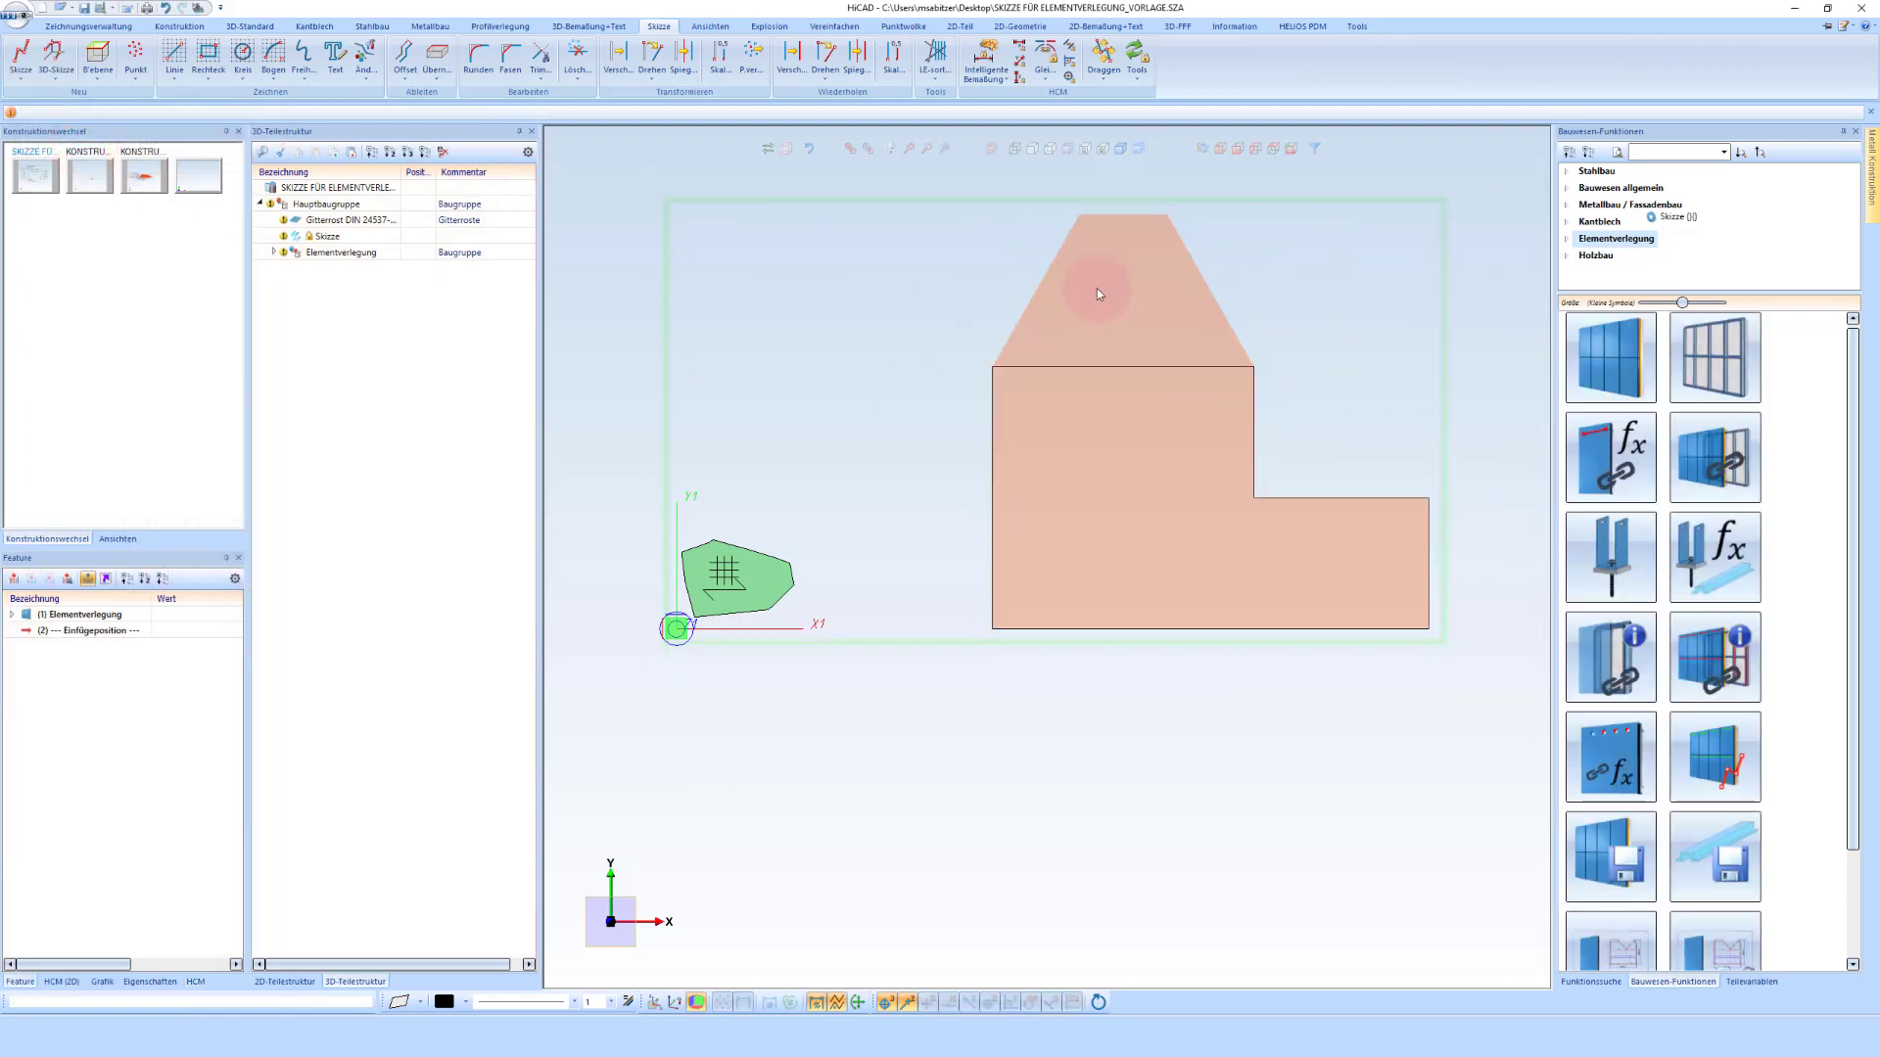
Place the catalog variant Gitterrost_Video into both sketch regions as the grating fill
click(1097, 287)
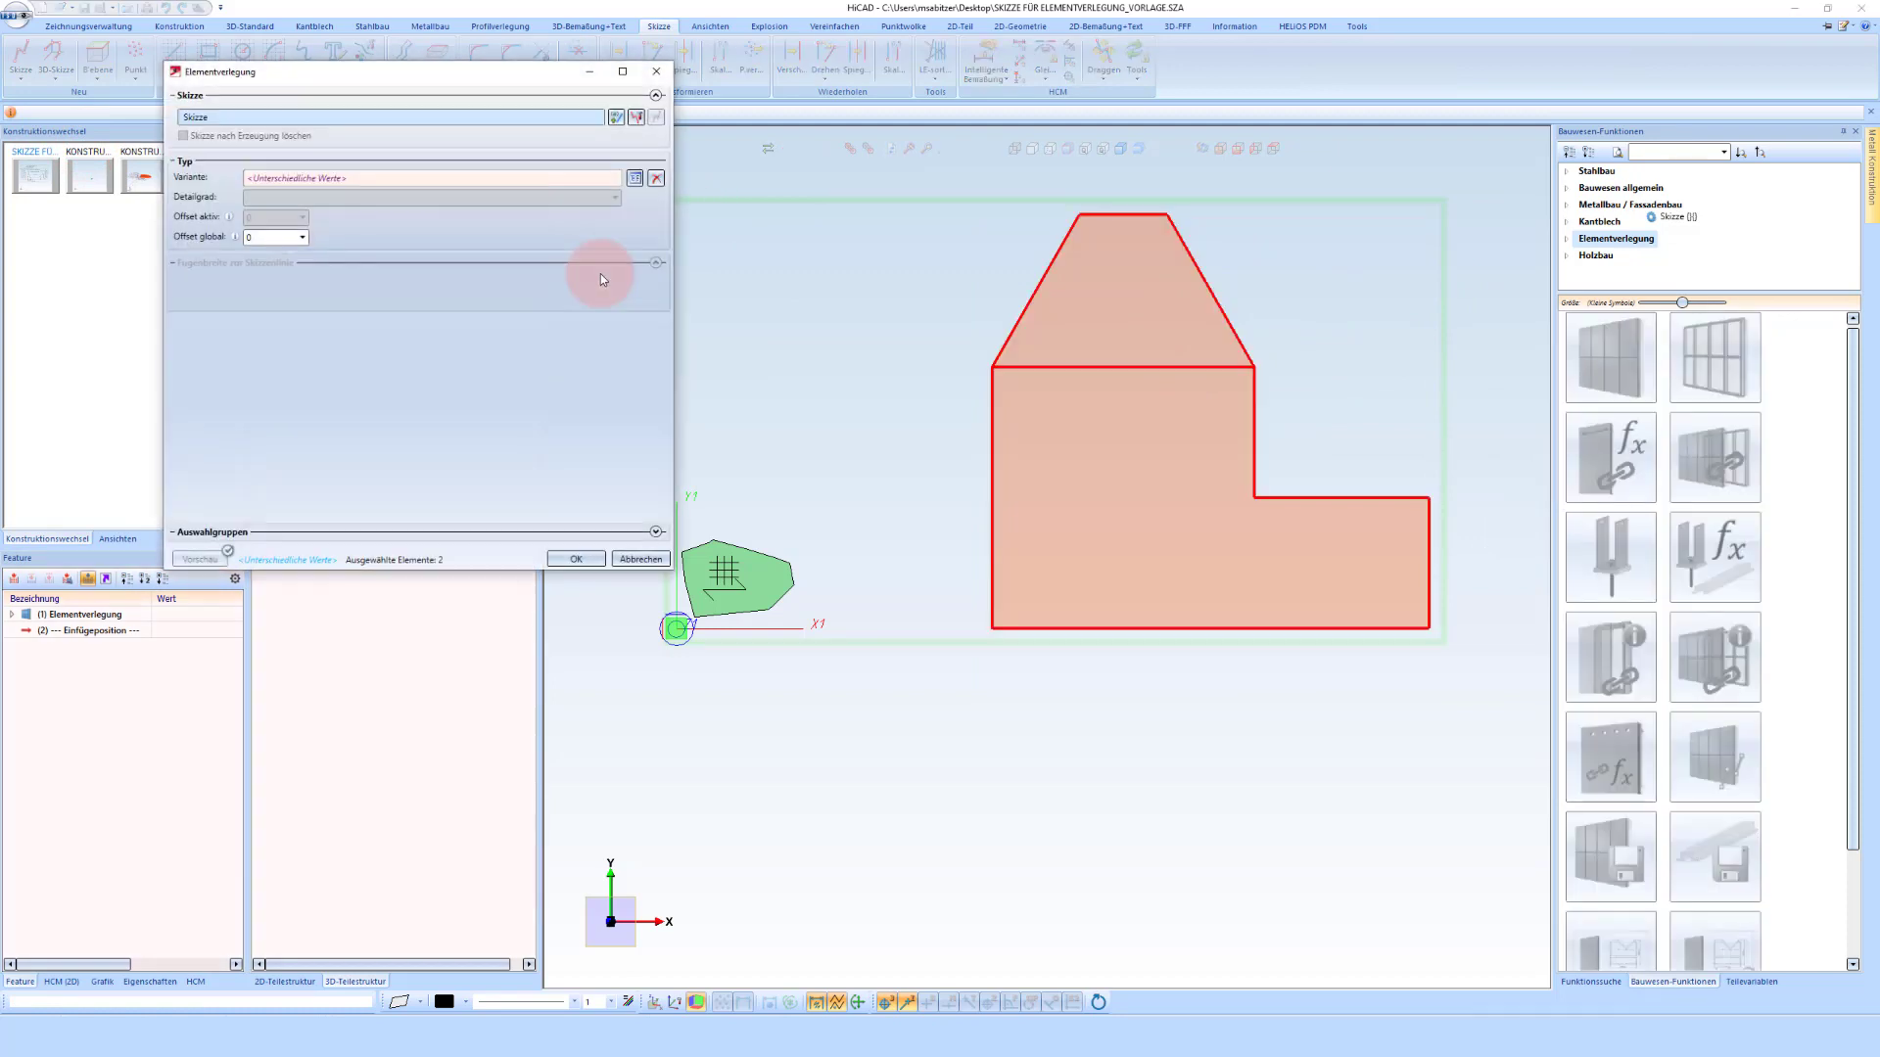
click(634, 177)
click(473, 244)
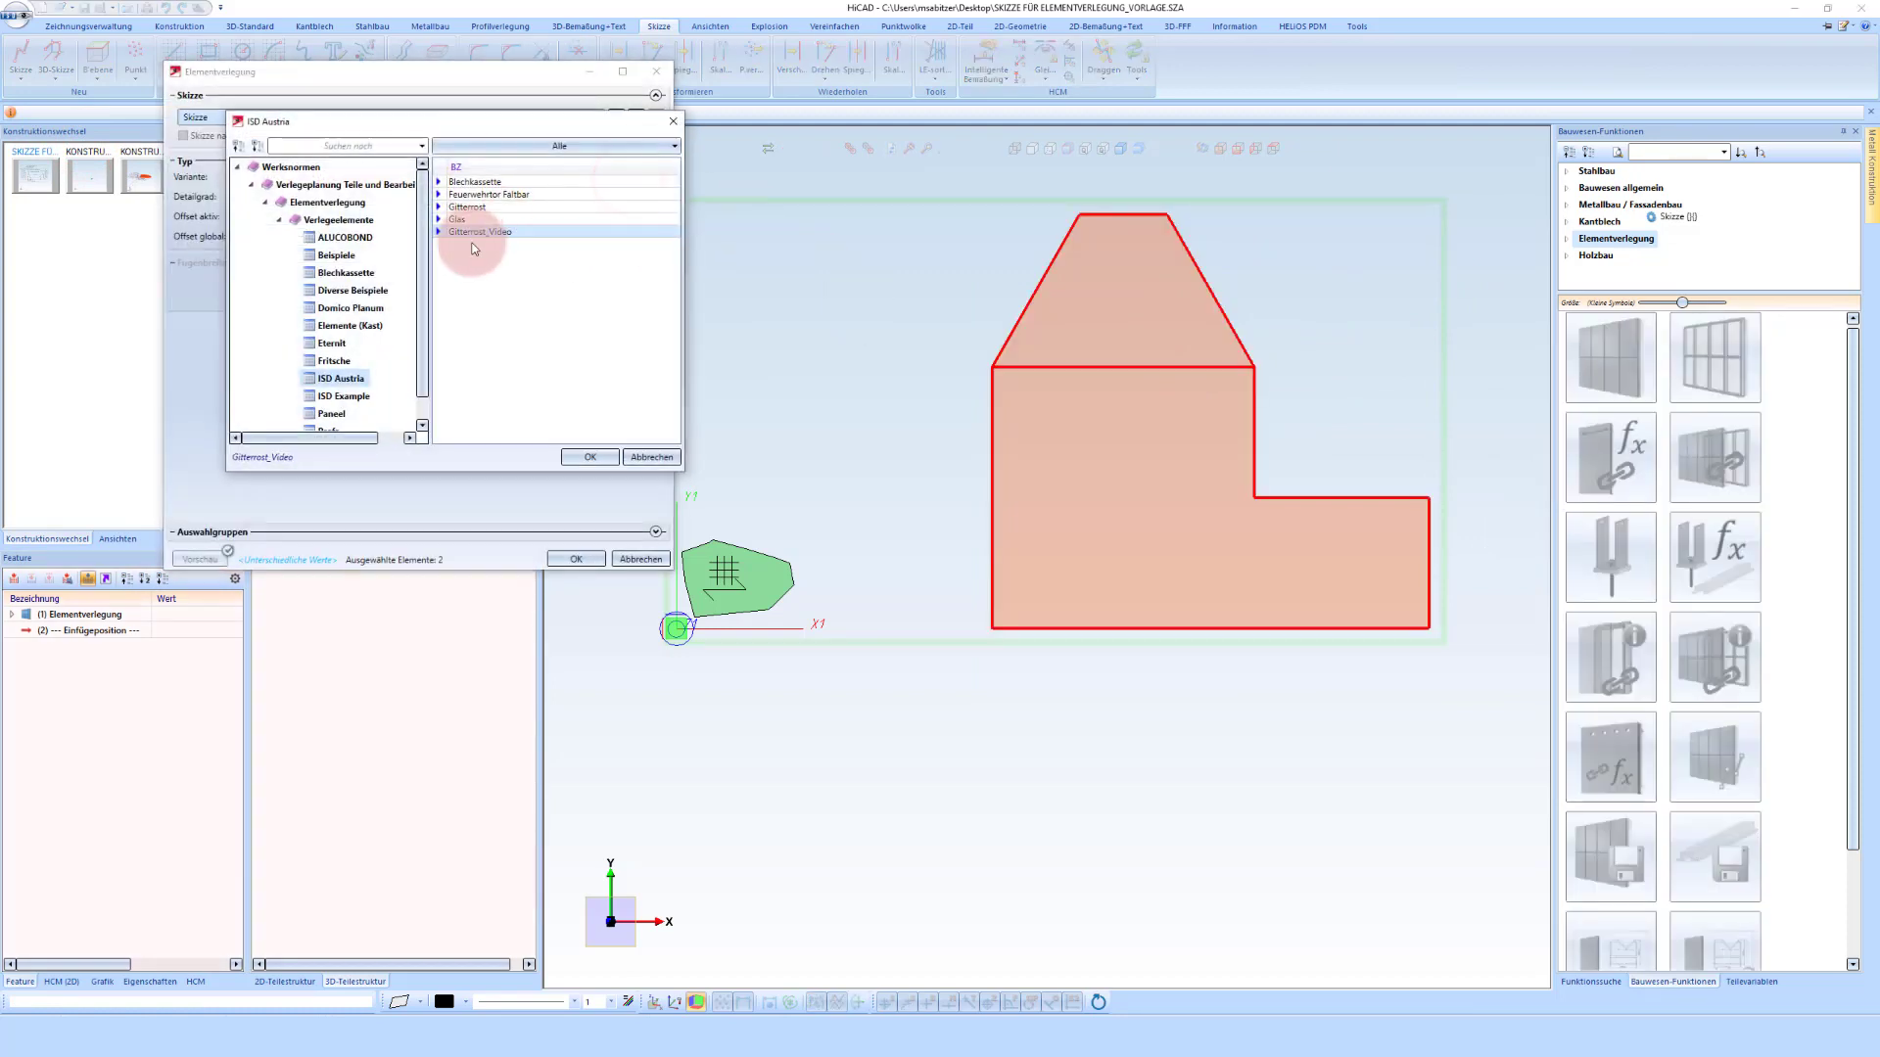
click(590, 457)
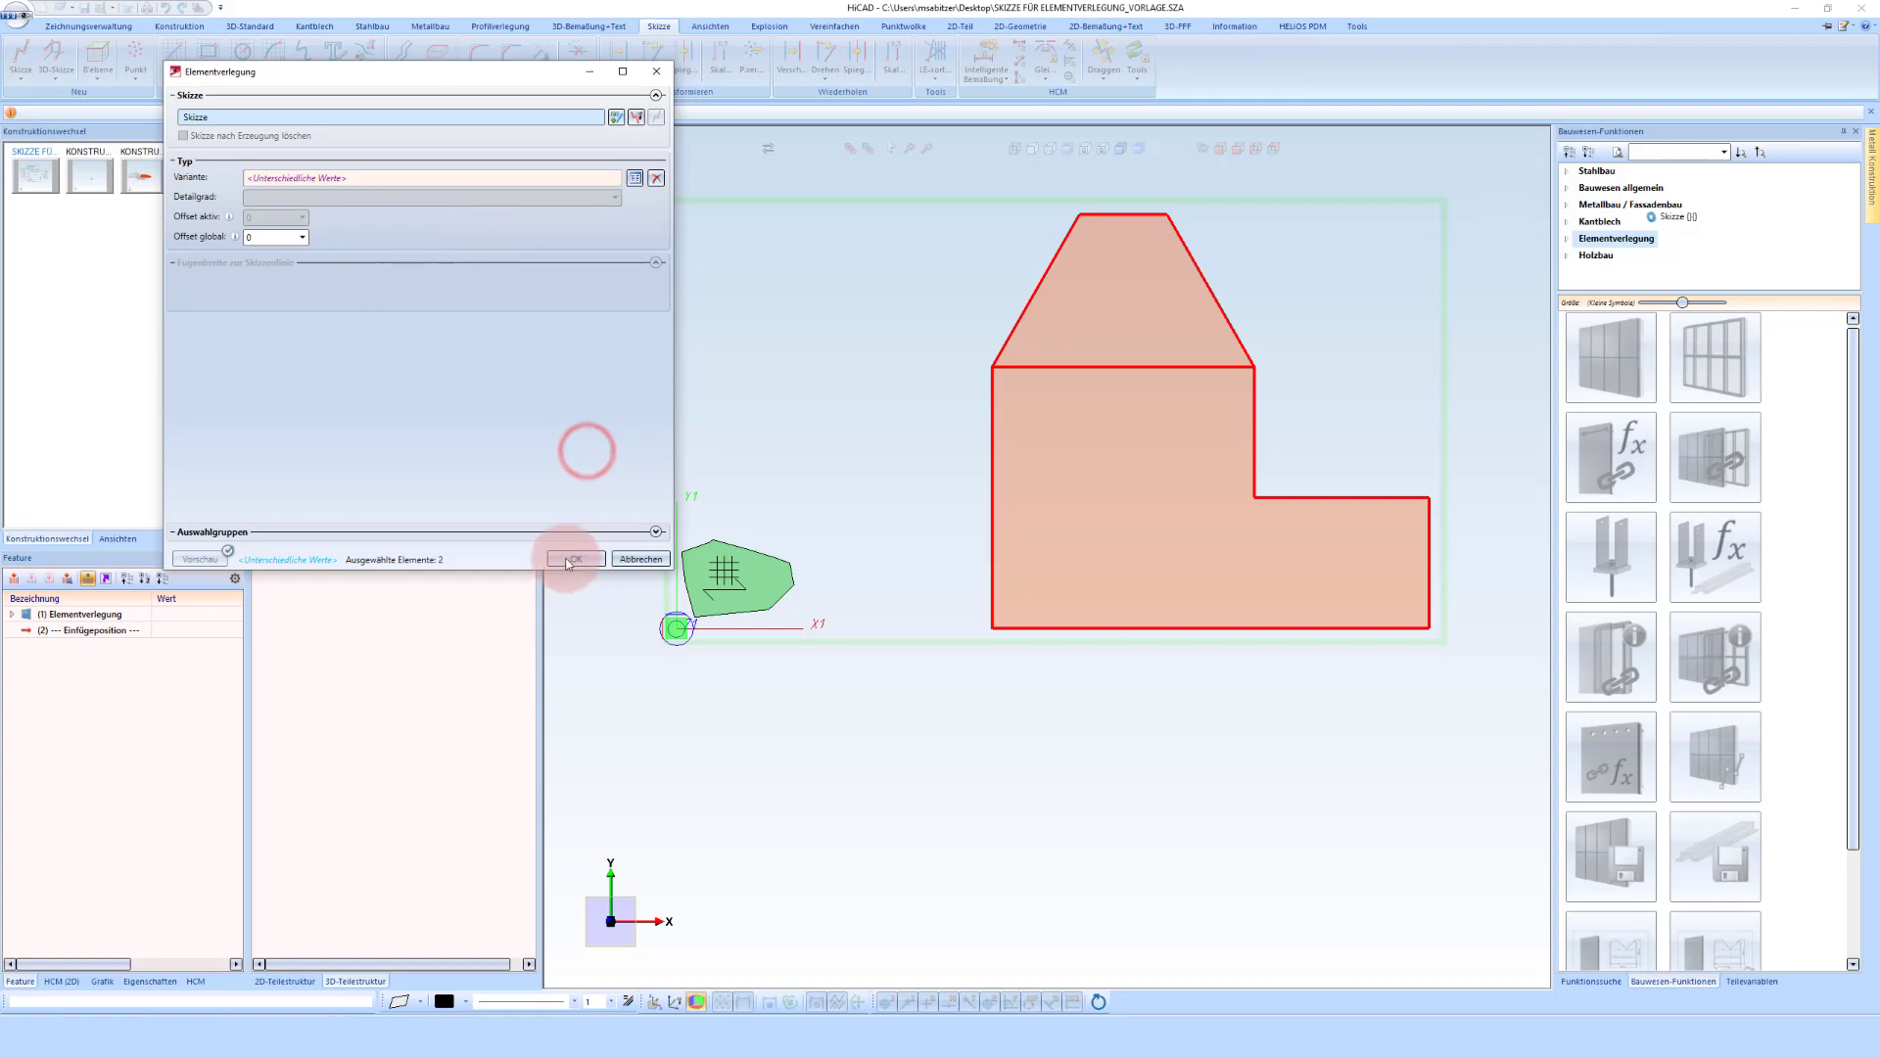
click(568, 561)
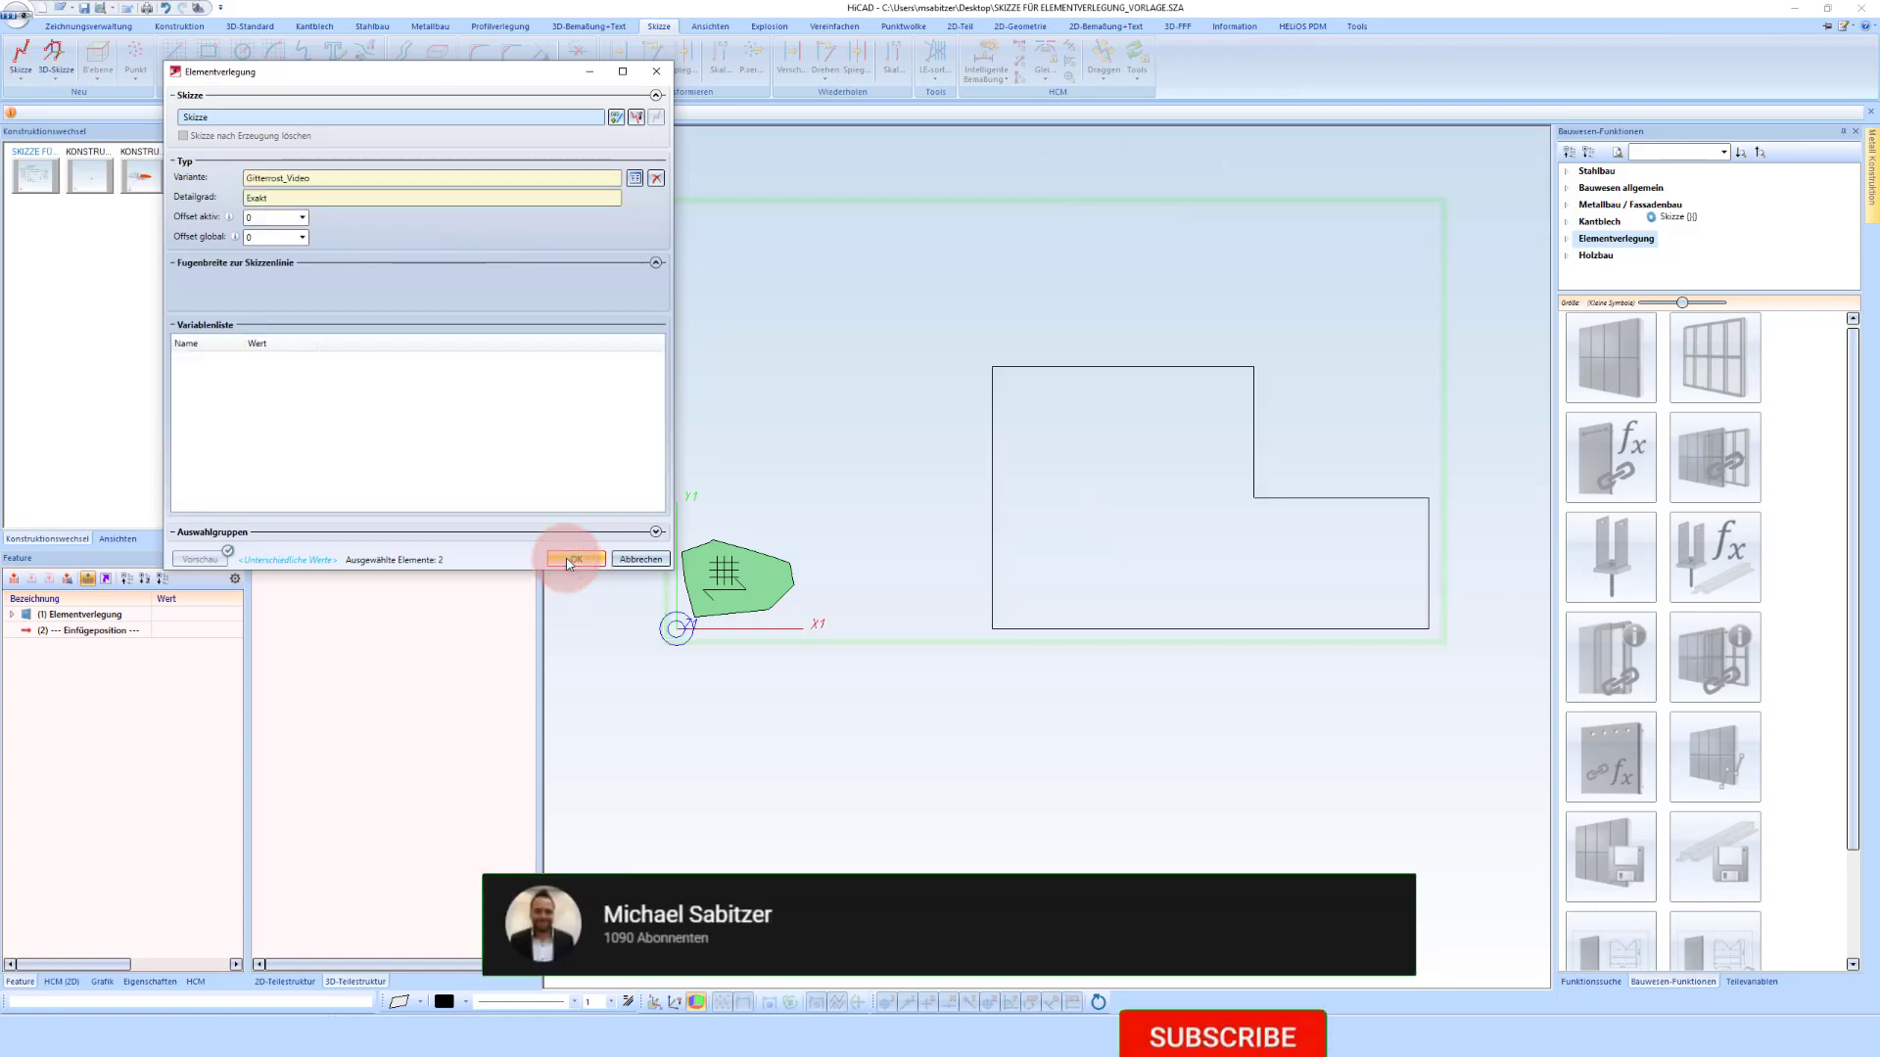
click(1259, 303)
scroll(1175, 285, up, 2)
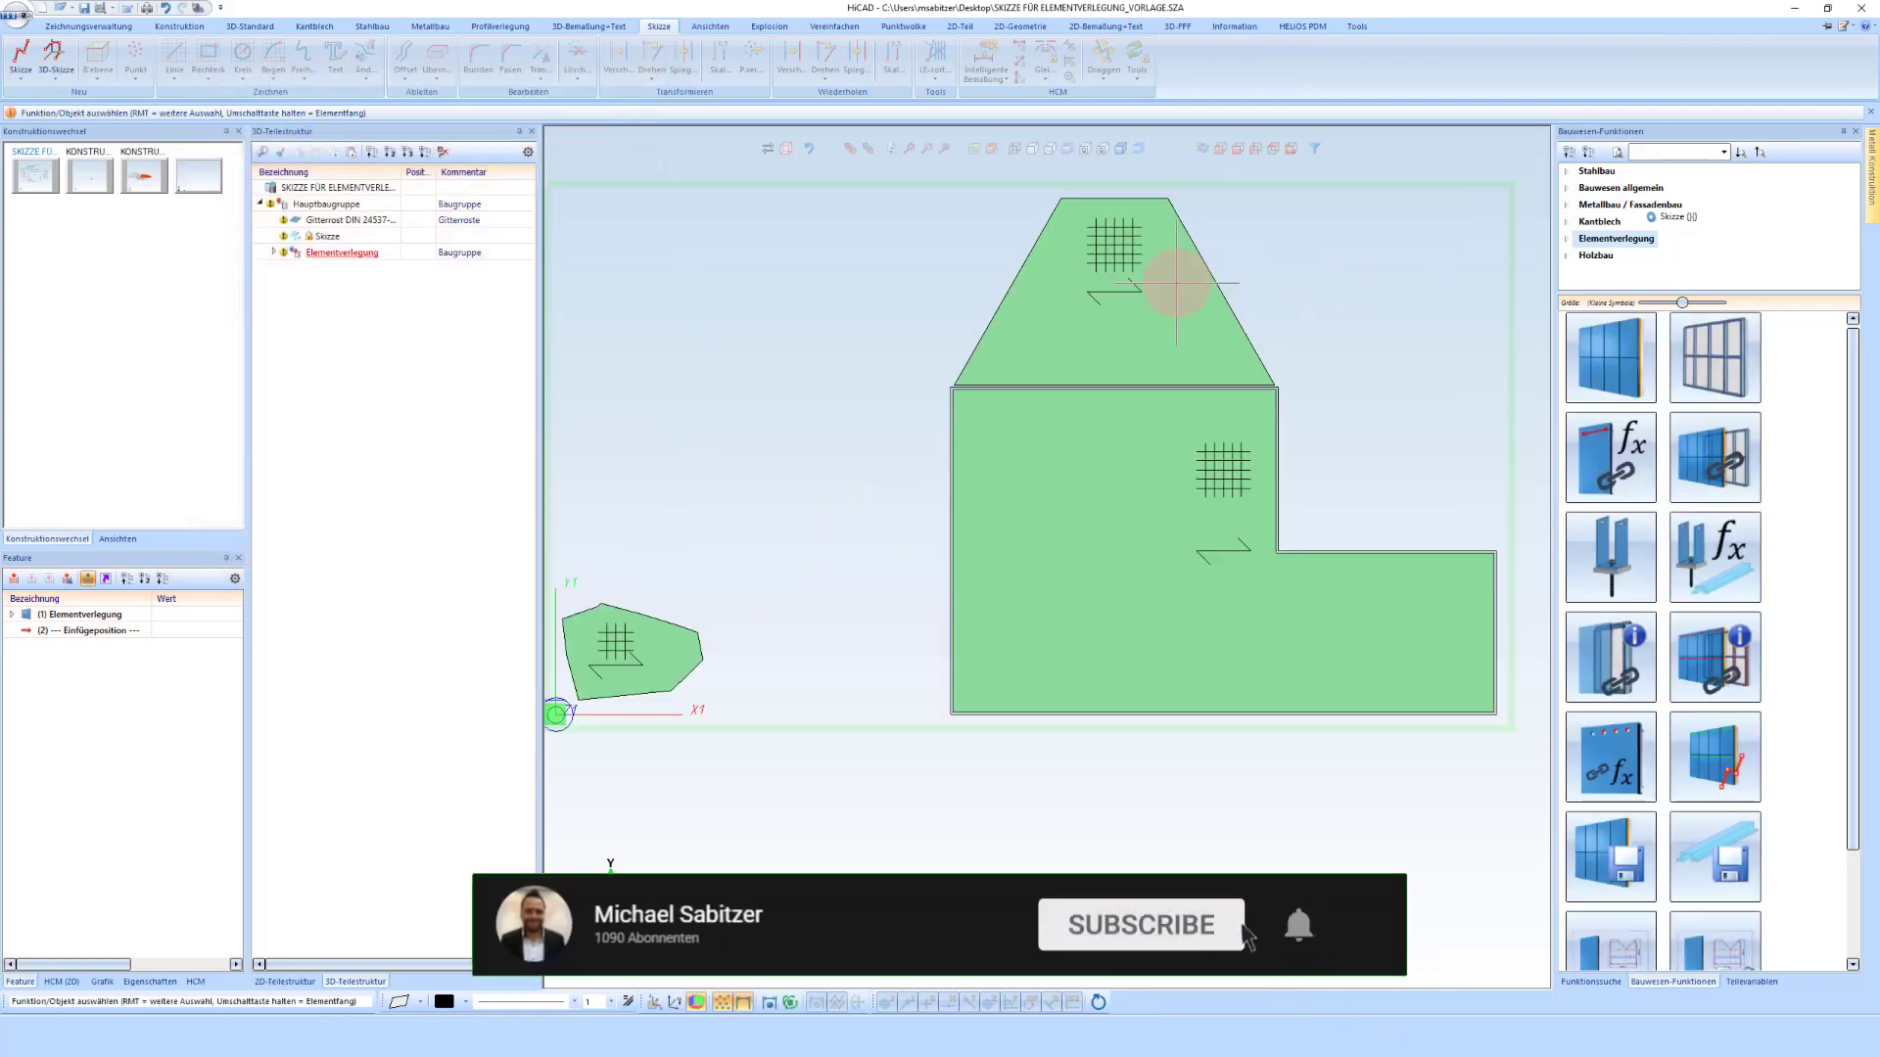
scroll(1165, 509, up, 2)
scroll(1155, 466, down, 2)
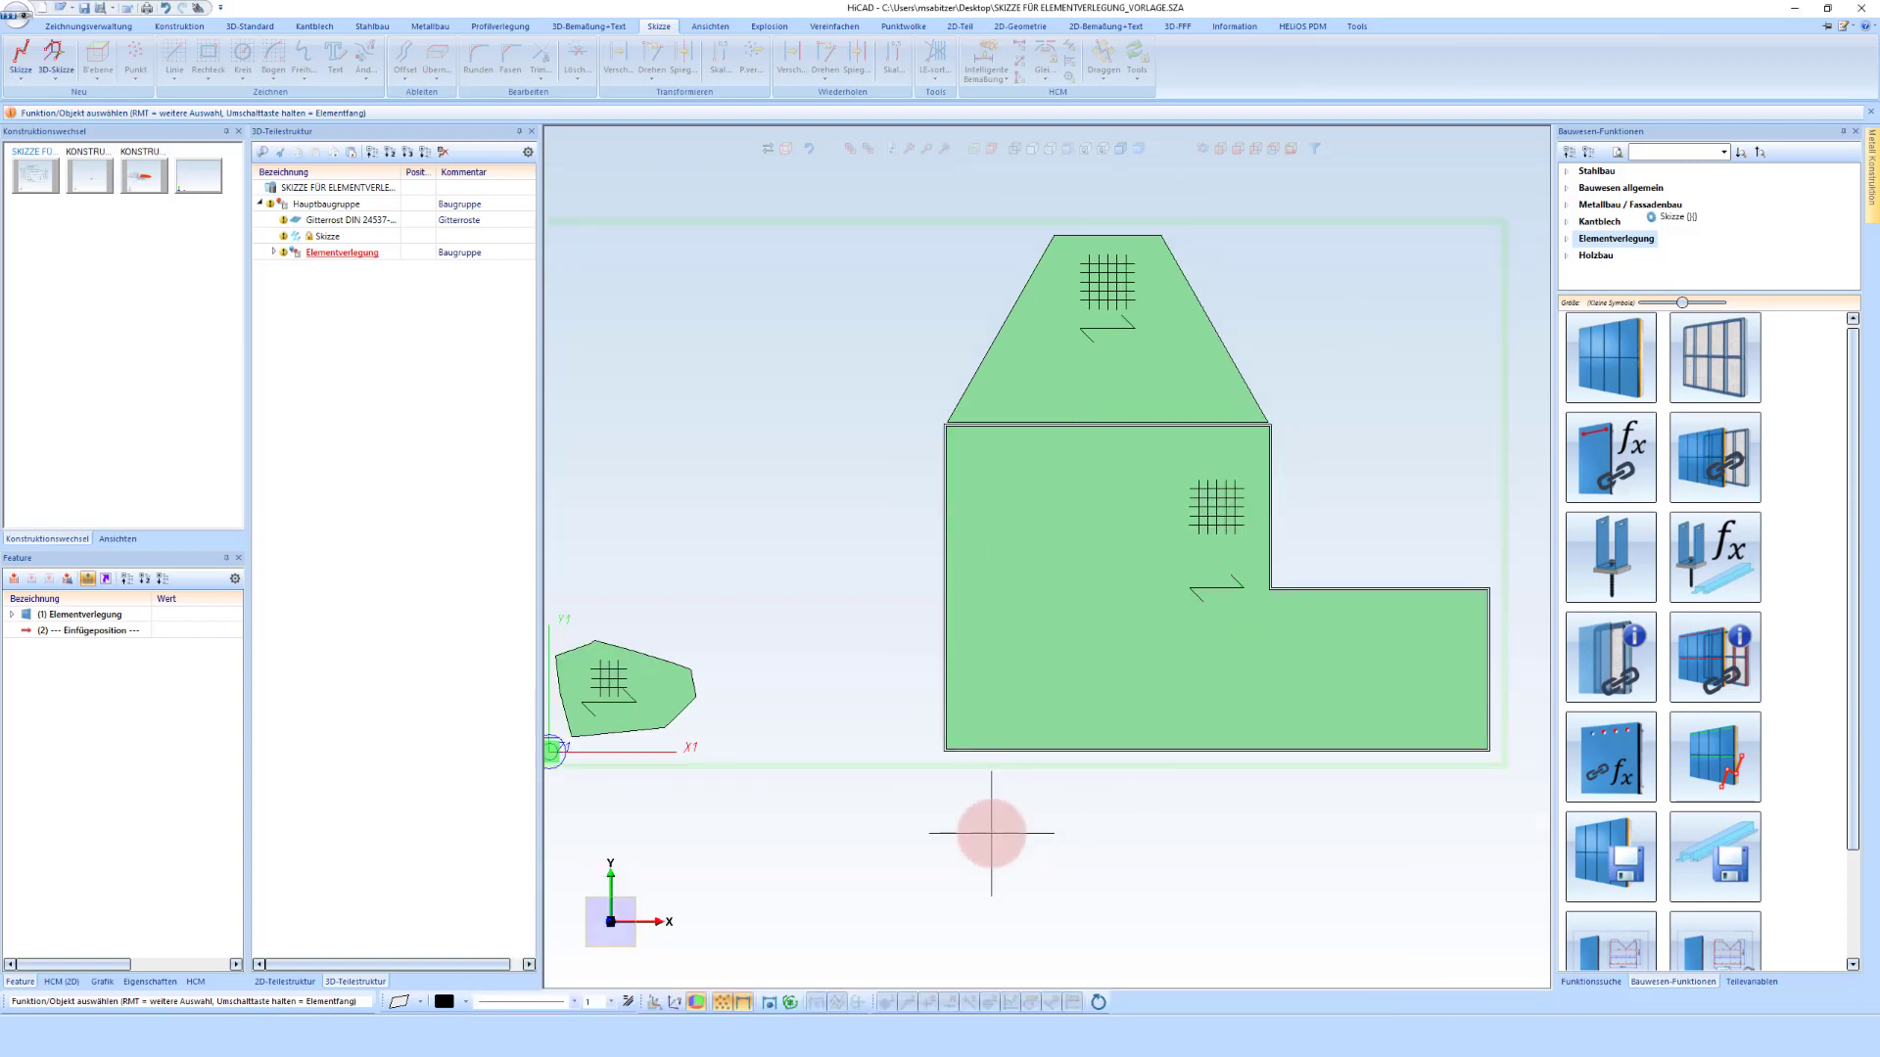
scroll(920, 582, down, 1)
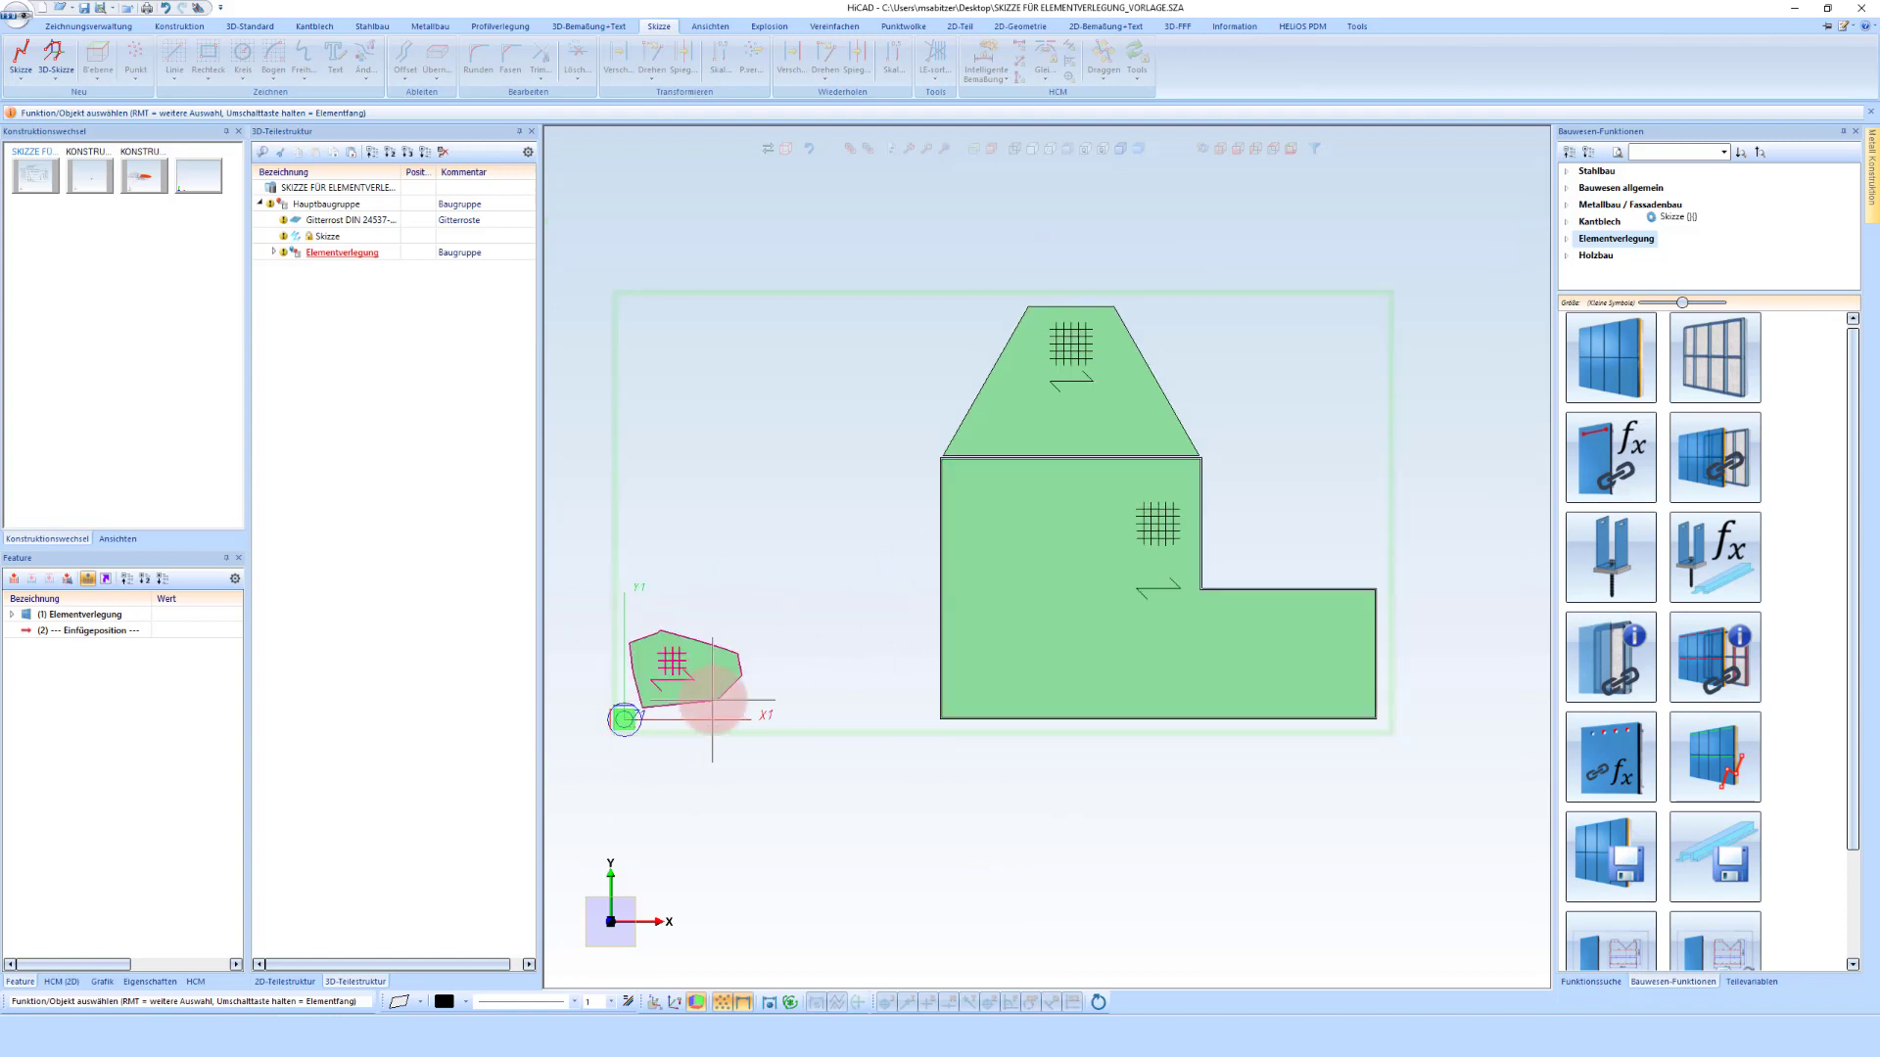